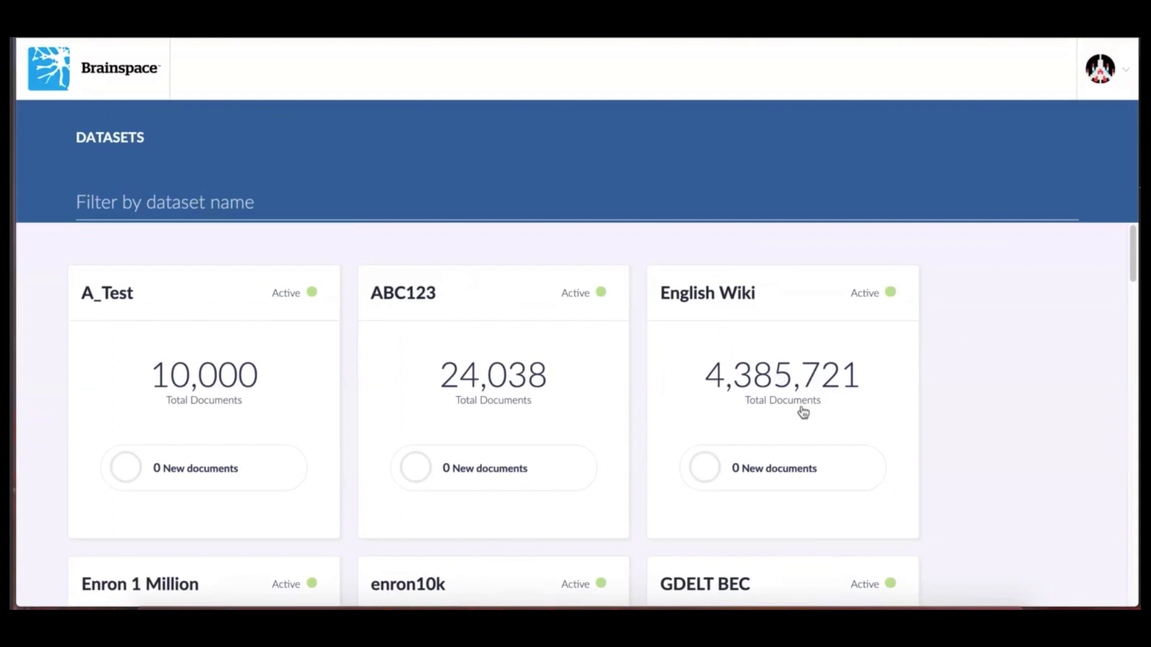
# Open the English Wiki dataset and review its dashboard's lastModifiedTime chart and document volume heat map
pyautogui.click(804, 407)
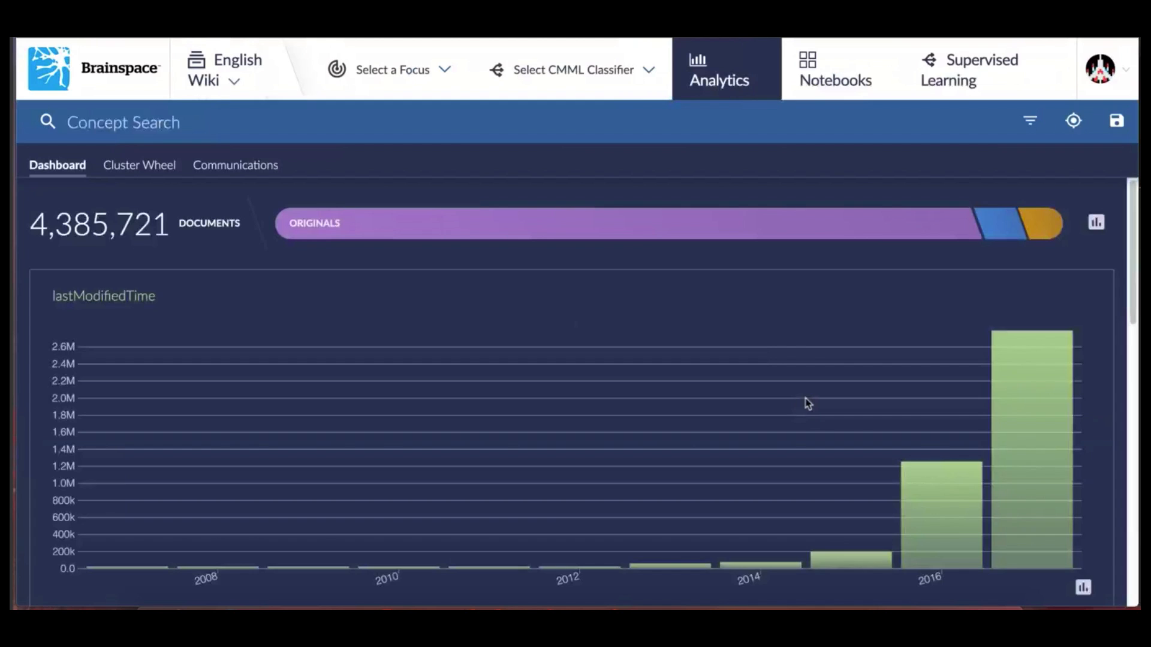
pyautogui.scroll(-1, 467, 357)
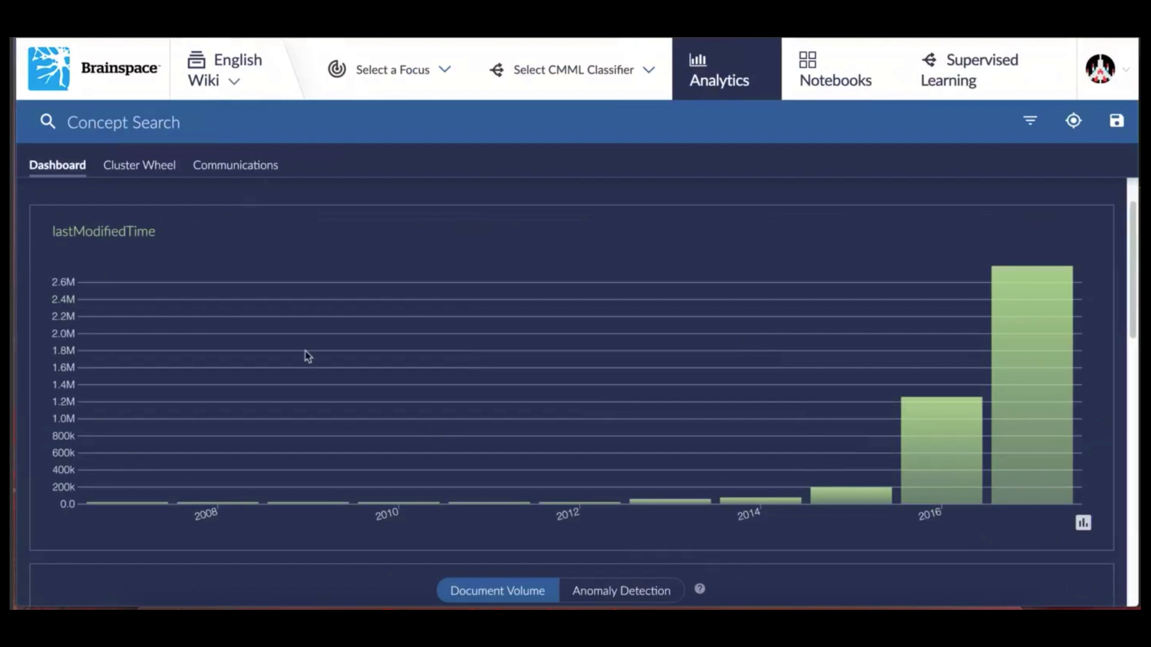
pyautogui.scroll(-4, 516, 347)
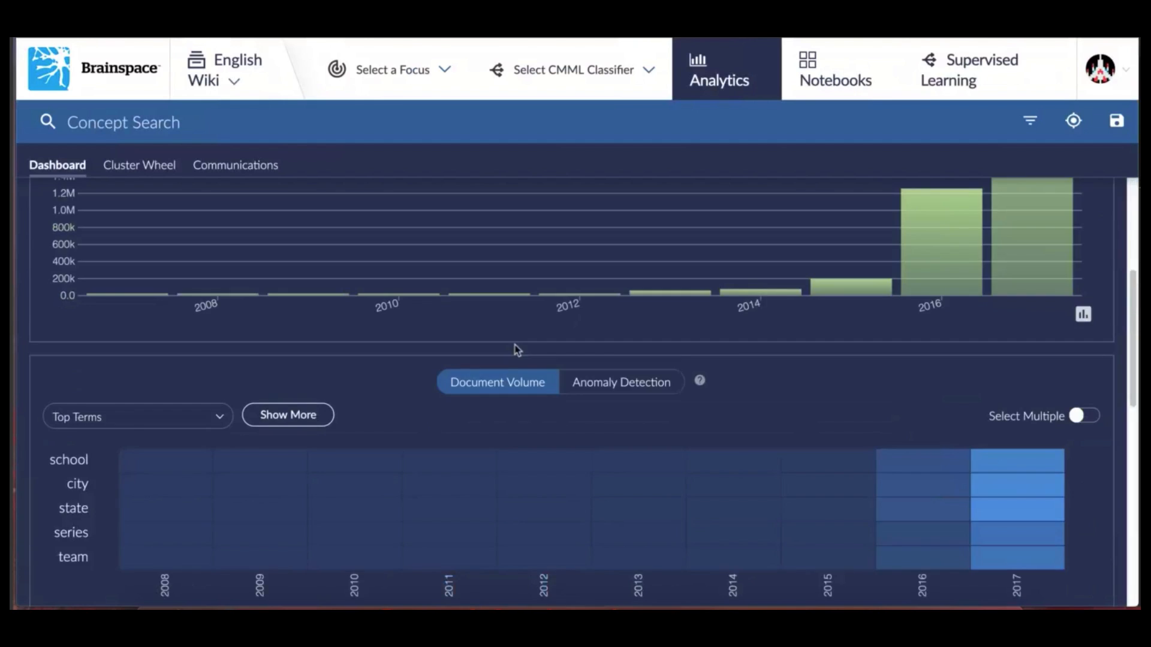
pyautogui.scroll(-1, 516, 347)
pyautogui.moveTo(508, 440)
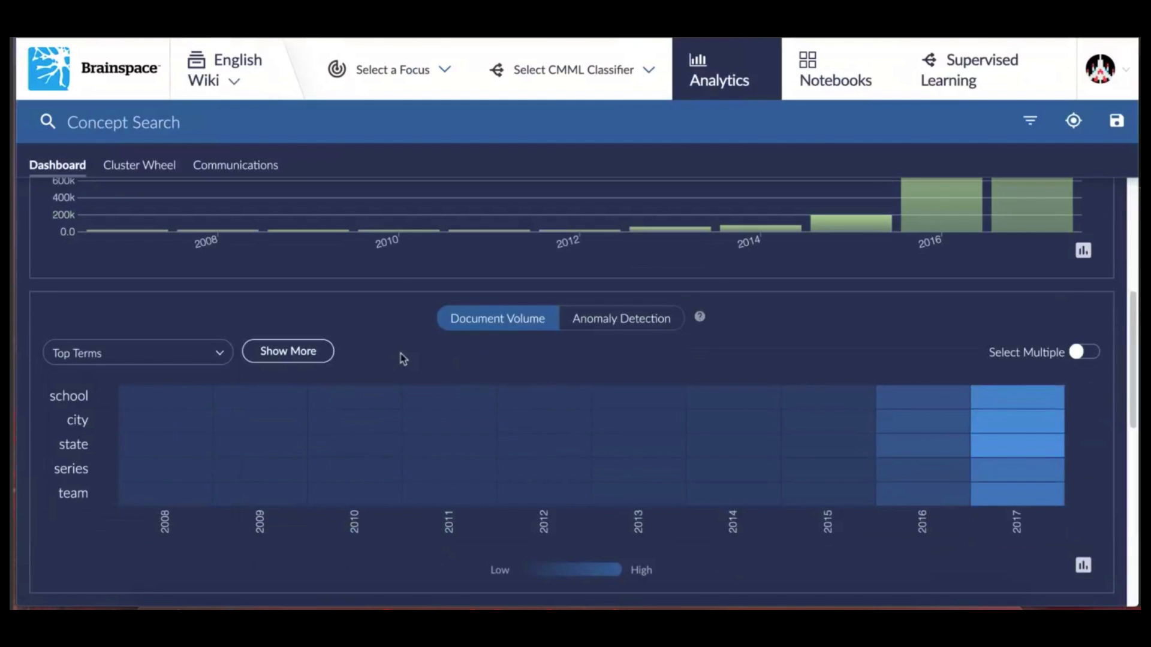
pyautogui.scroll(1, 401, 358)
pyautogui.scroll(4, 403, 359)
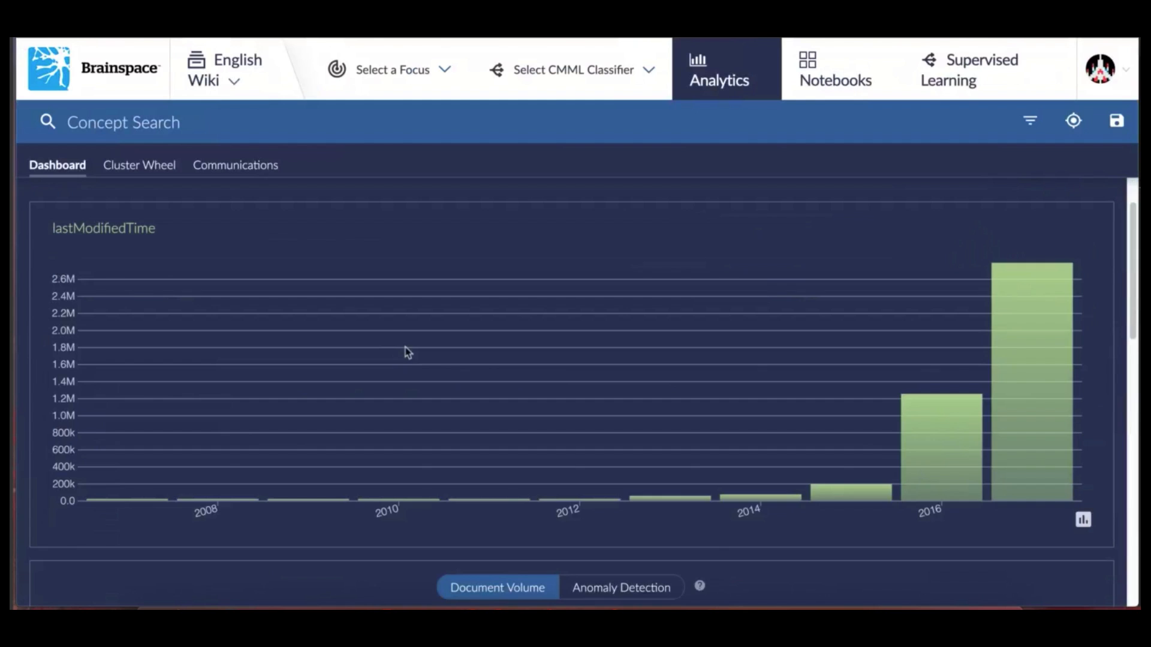
pyautogui.scroll(1, 404, 351)
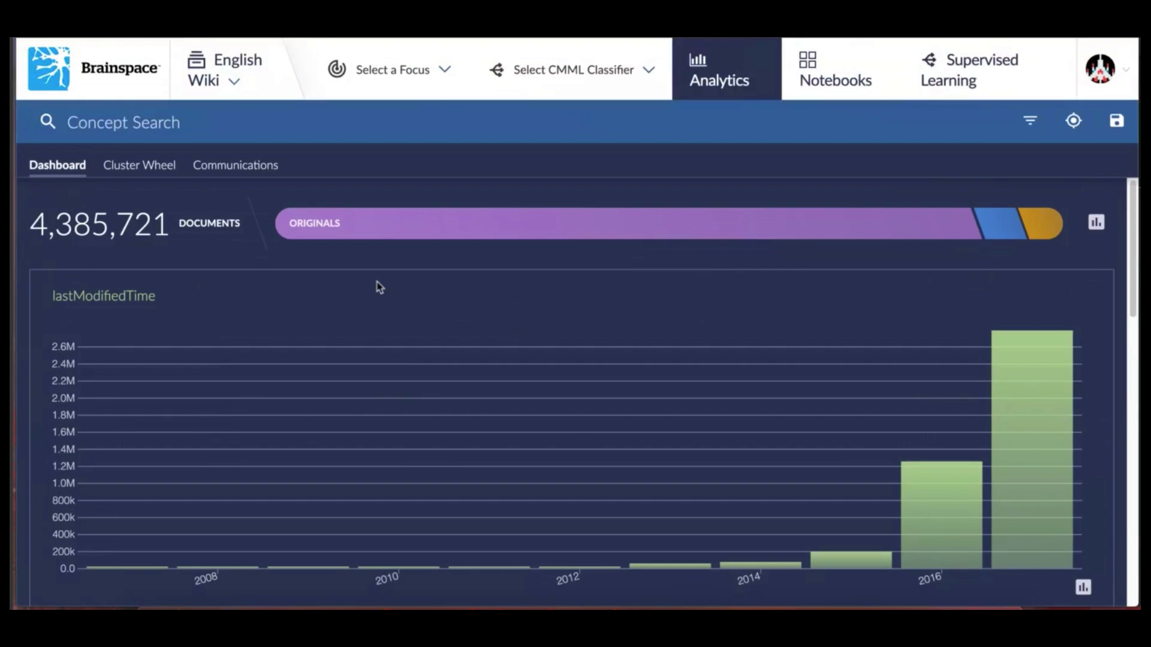
# Examine the dashboard's Top Terms, Entity_Credit_Card_Number and Entity_Email lists
pyautogui.moveTo(490, 233)
pyautogui.scroll(-1, 501, 315)
pyautogui.scroll(1, 480, 305)
pyautogui.scroll(-1, 535, 371)
pyautogui.scroll(-5, 470, 362)
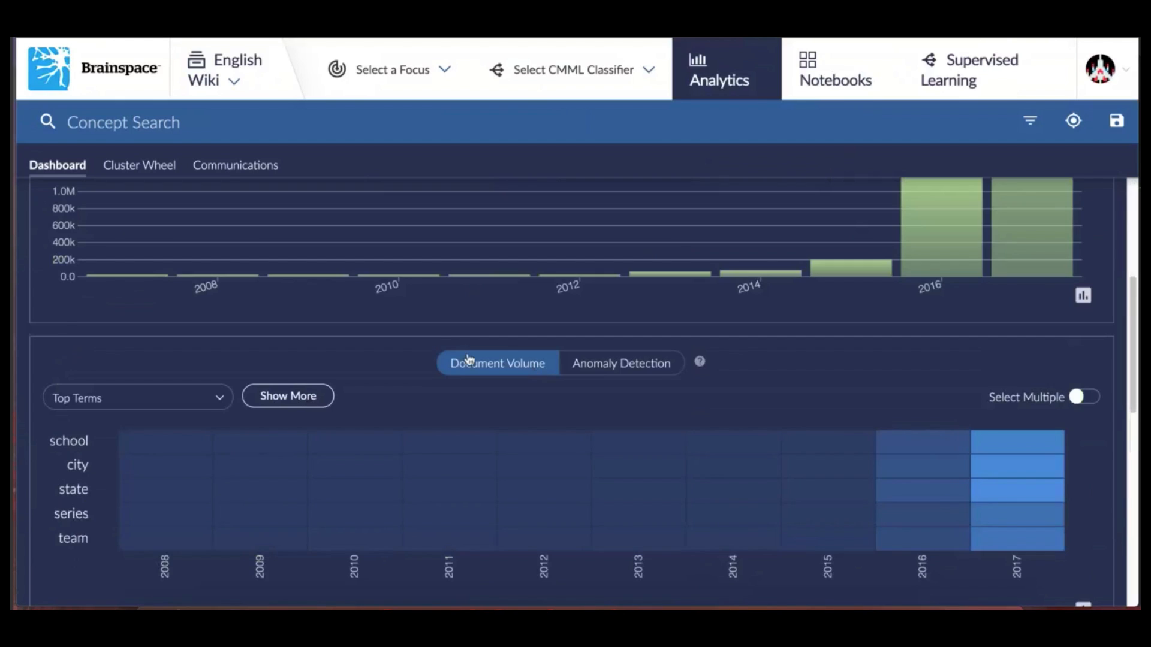
pyautogui.scroll(-5, 468, 360)
pyautogui.scroll(-1, 620, 332)
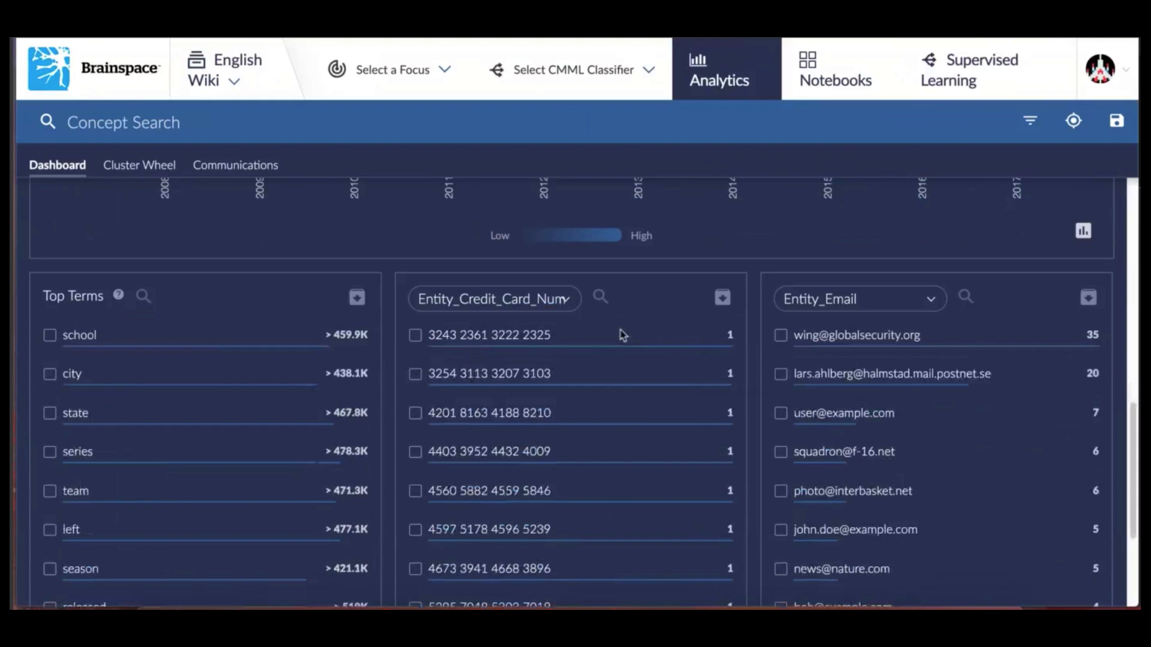
pyautogui.click(534, 307)
pyautogui.click(636, 384)
pyautogui.scroll(-1, 528, 360)
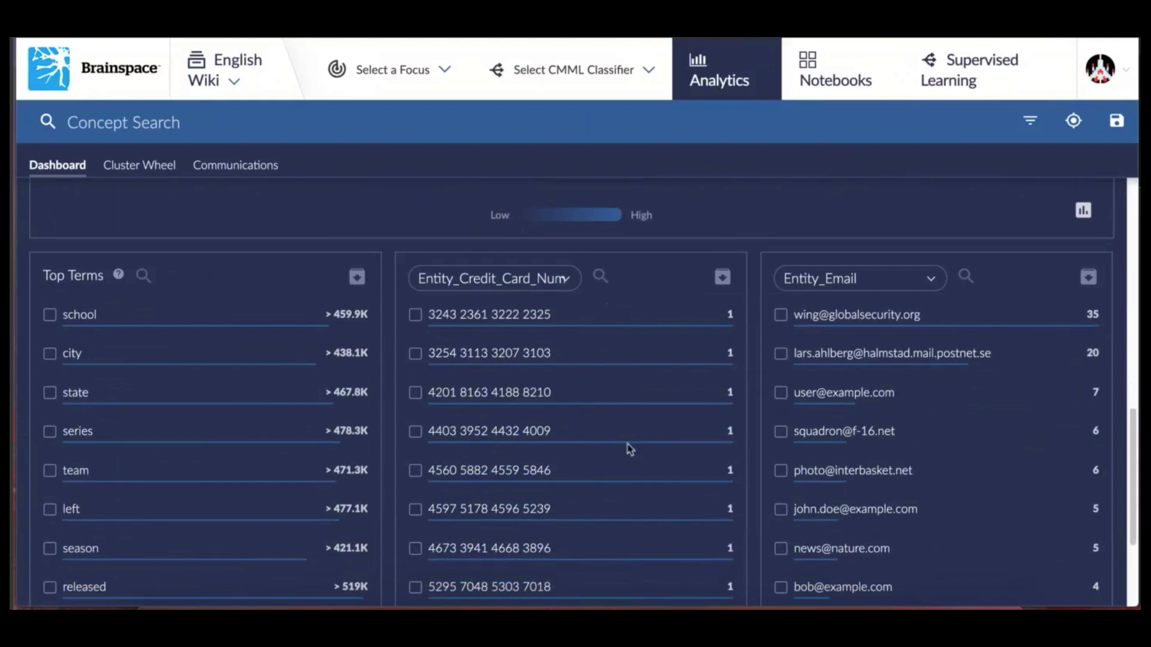
# Inspect the document count of the Originals segment and the yearly document volume of the top terms
pyautogui.scroll(10, 237, 315)
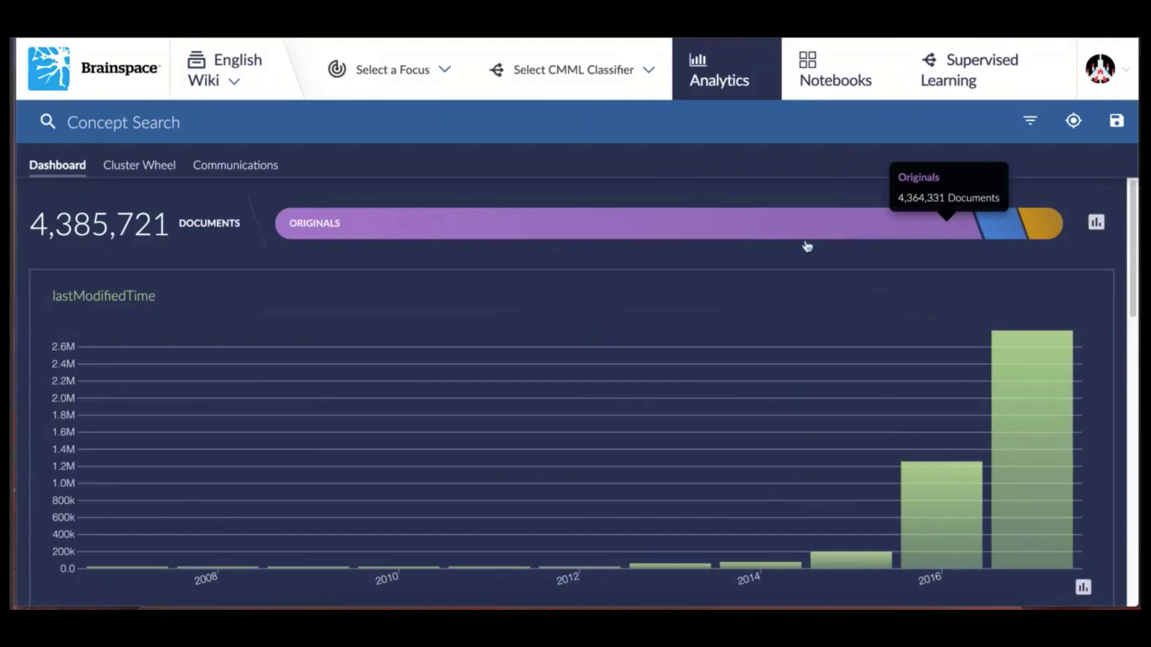
pyautogui.moveTo(969, 232)
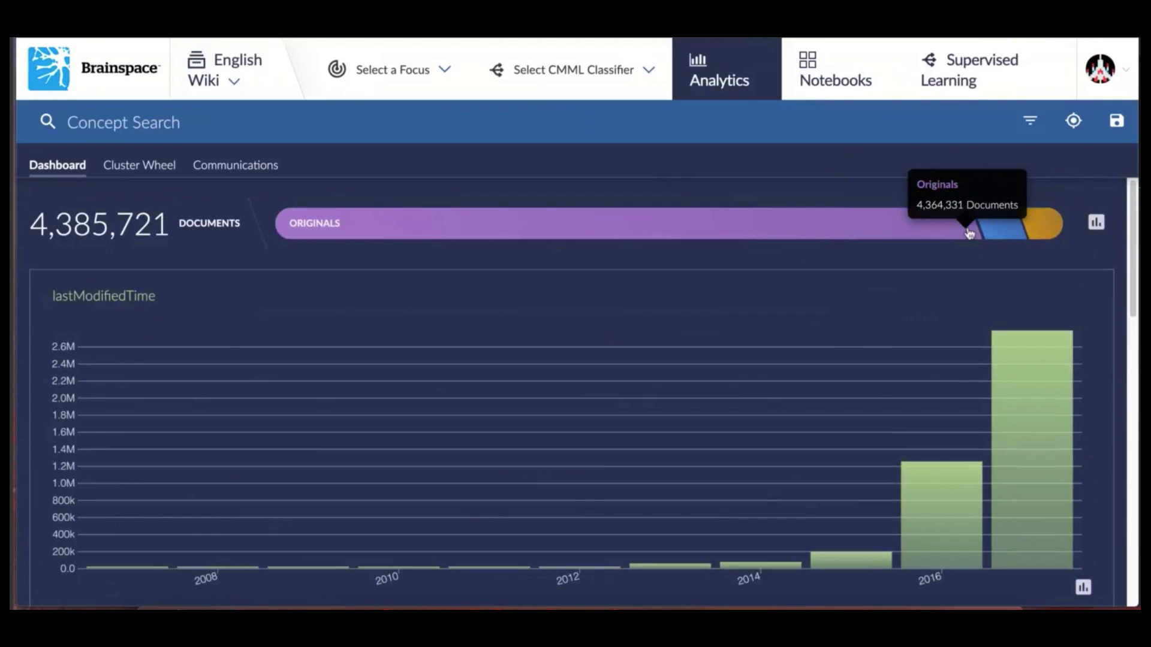
pyautogui.scroll(-6, 765, 458)
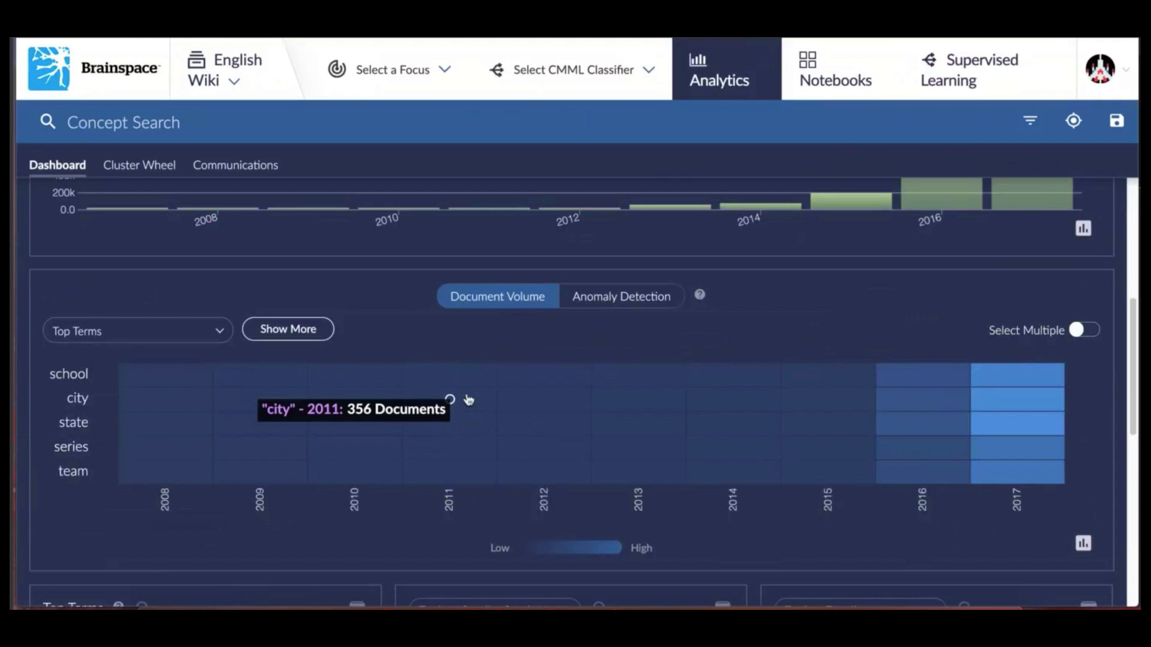
pyautogui.scroll(-1, 468, 406)
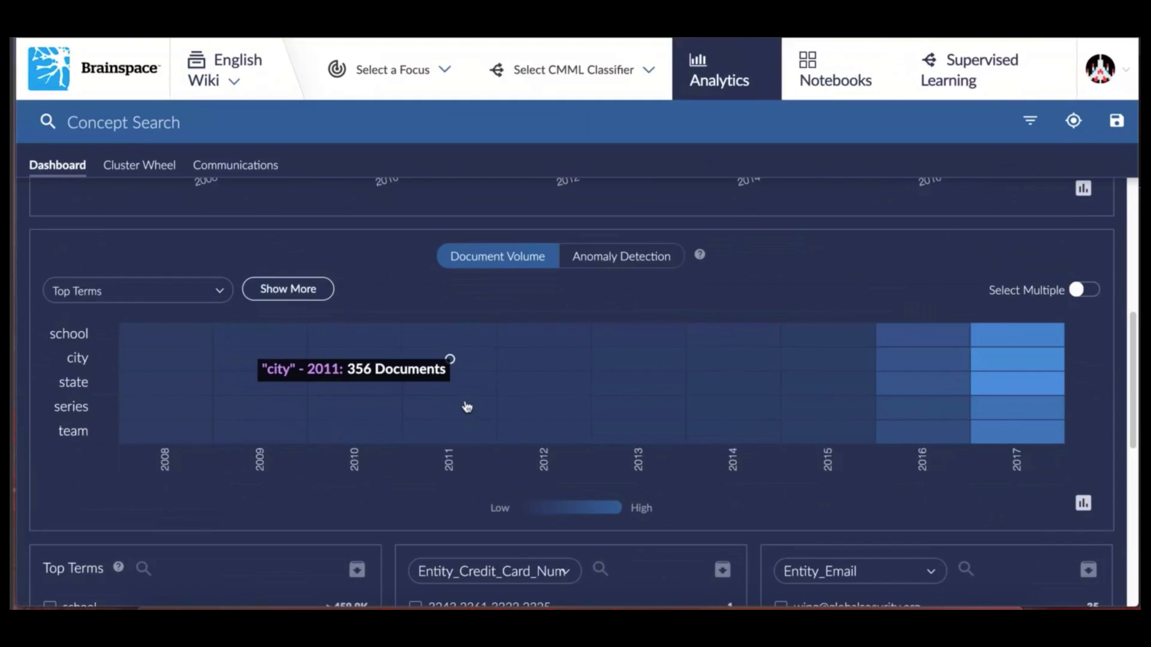
pyautogui.scroll(1, 468, 407)
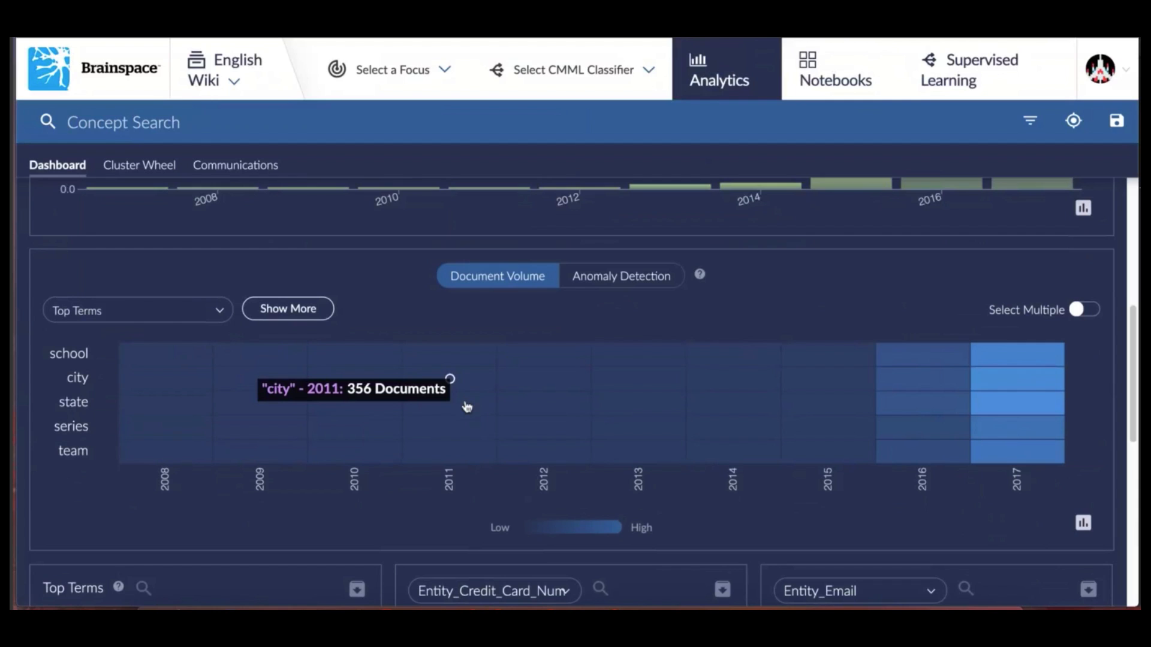
pyautogui.scroll(-10, 503, 429)
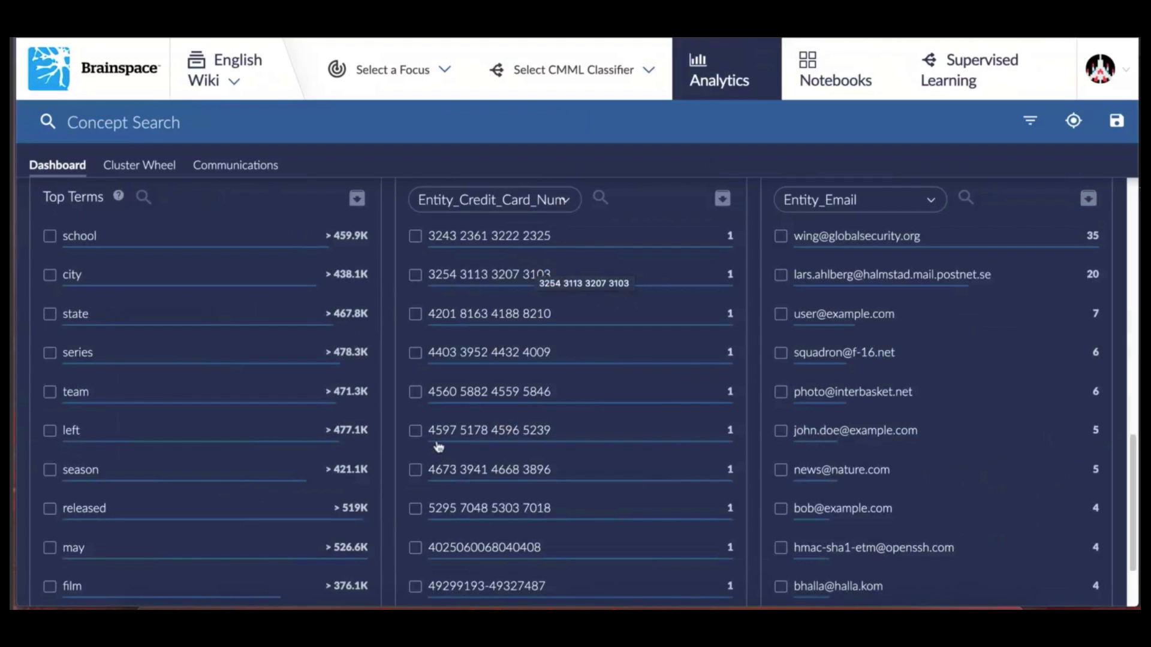
pyautogui.scroll(10, 439, 441)
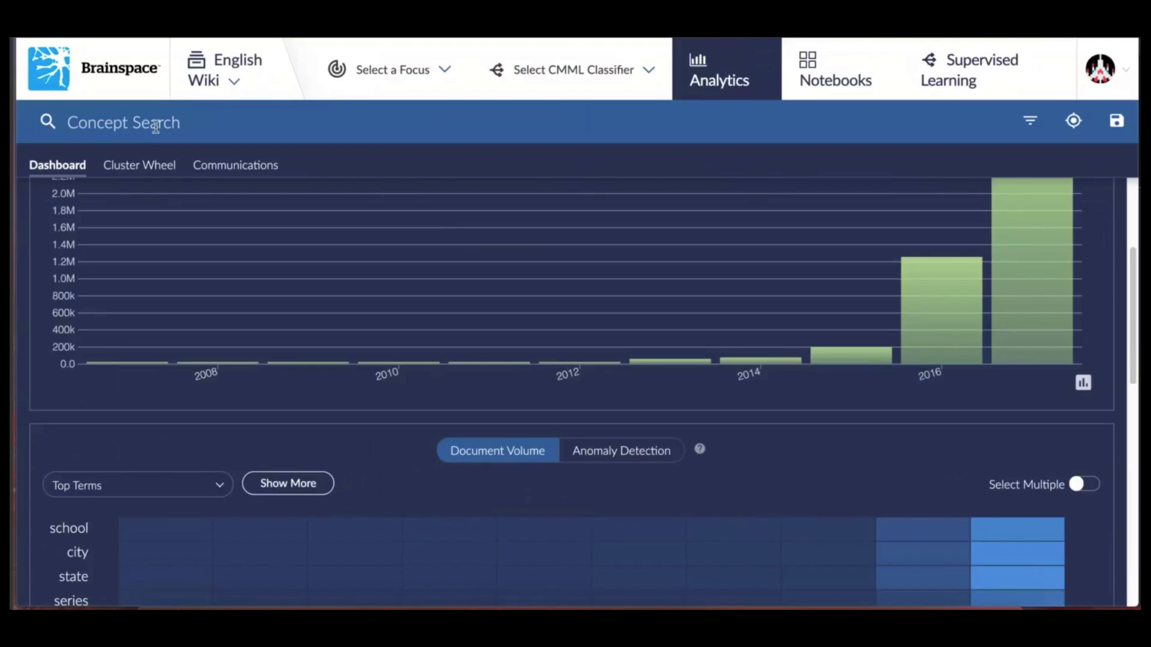
# Open the Cluster Wheel and drill down through the design and construction cluster to the "player, games, items" cluster
pyautogui.click(157, 171)
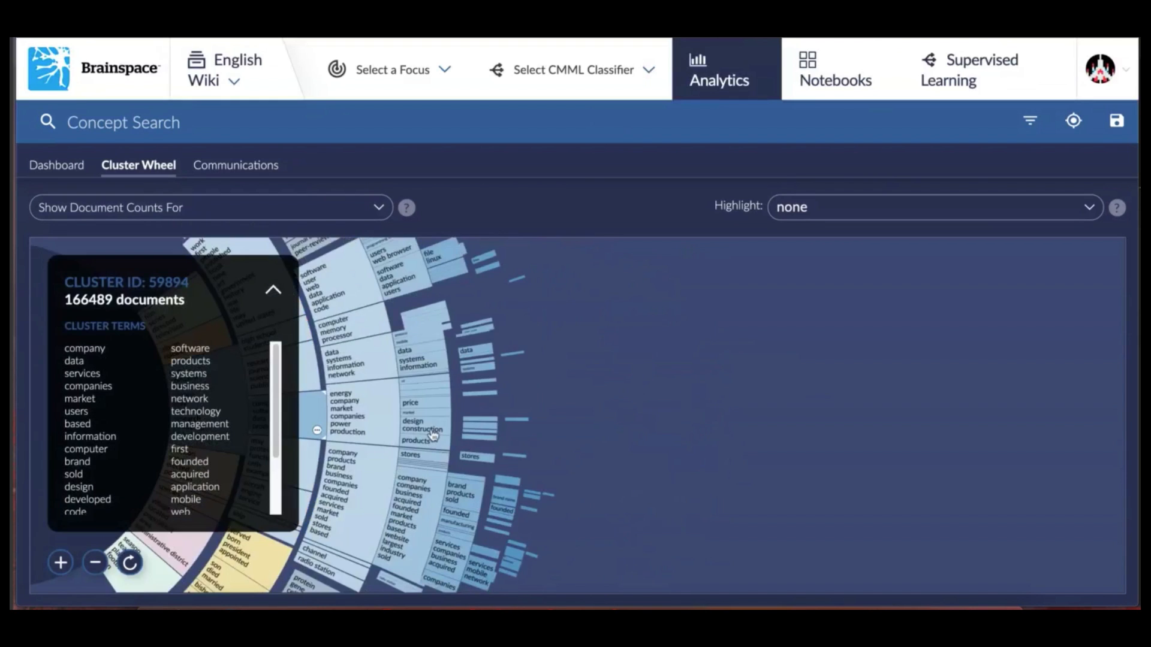
pyautogui.click(432, 434)
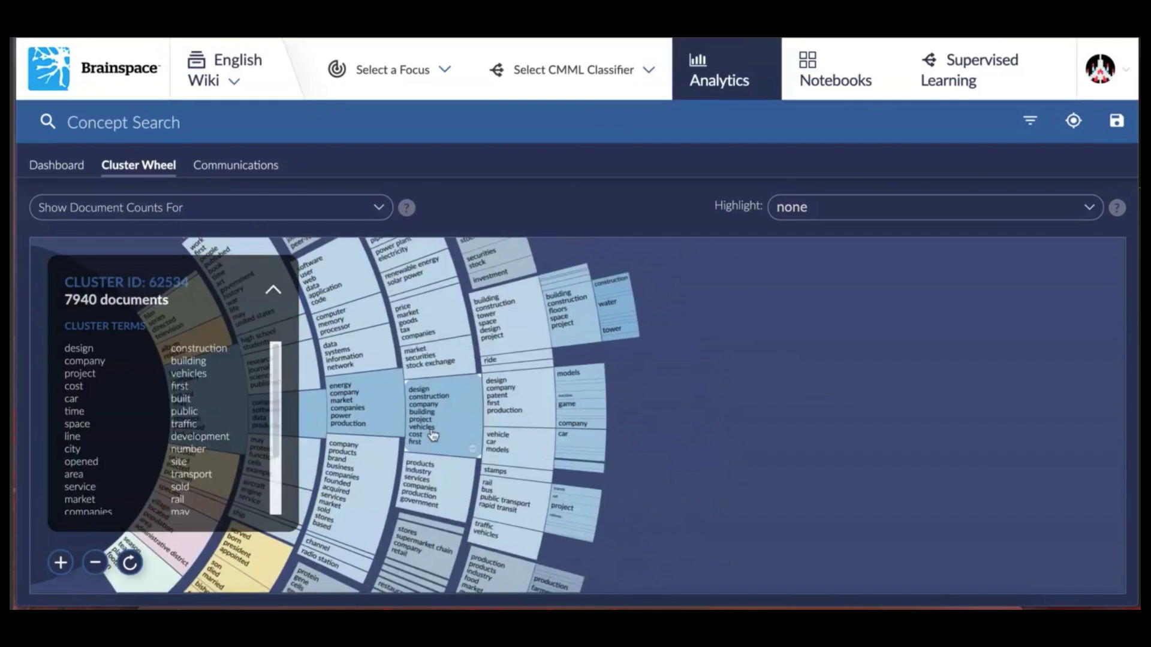
pyautogui.click(562, 401)
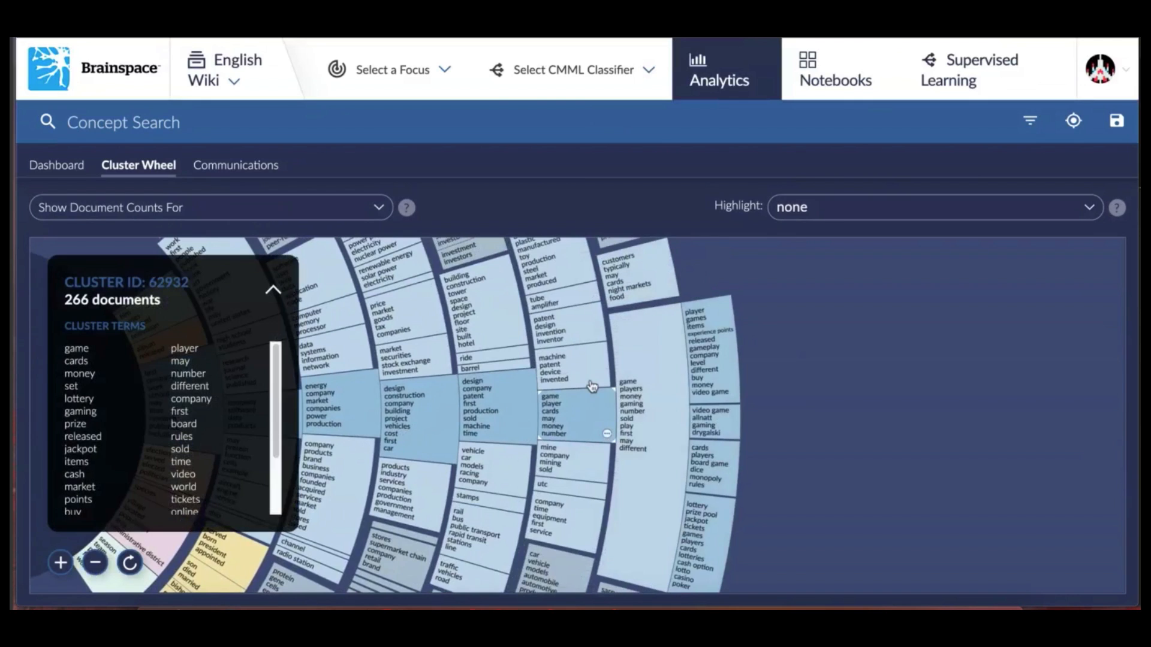
pyautogui.click(623, 415)
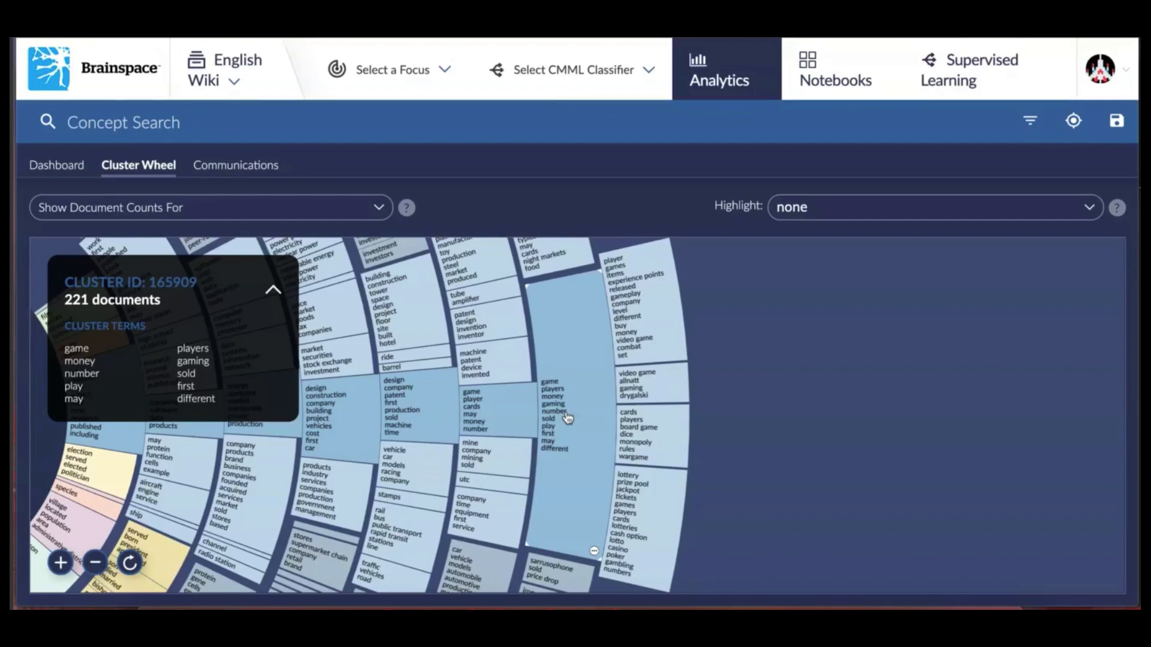
pyautogui.click(654, 384)
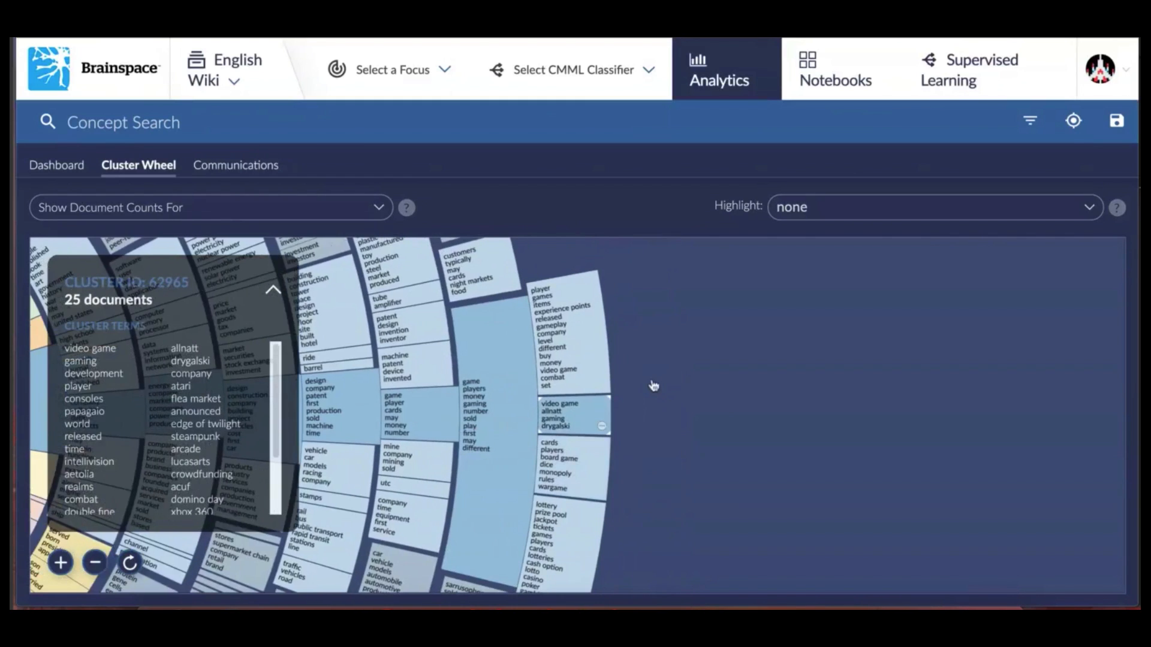
pyautogui.click(564, 372)
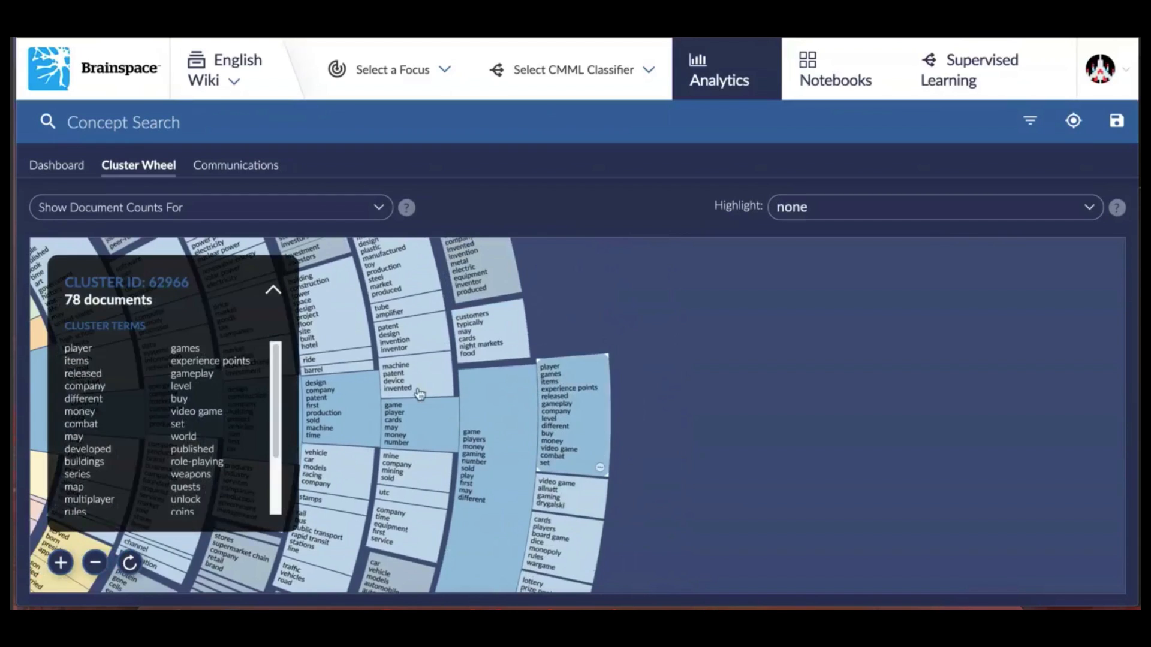
# Add the selected "player, games, items" cluster to the search, and clear that search
pyautogui.click(601, 469)
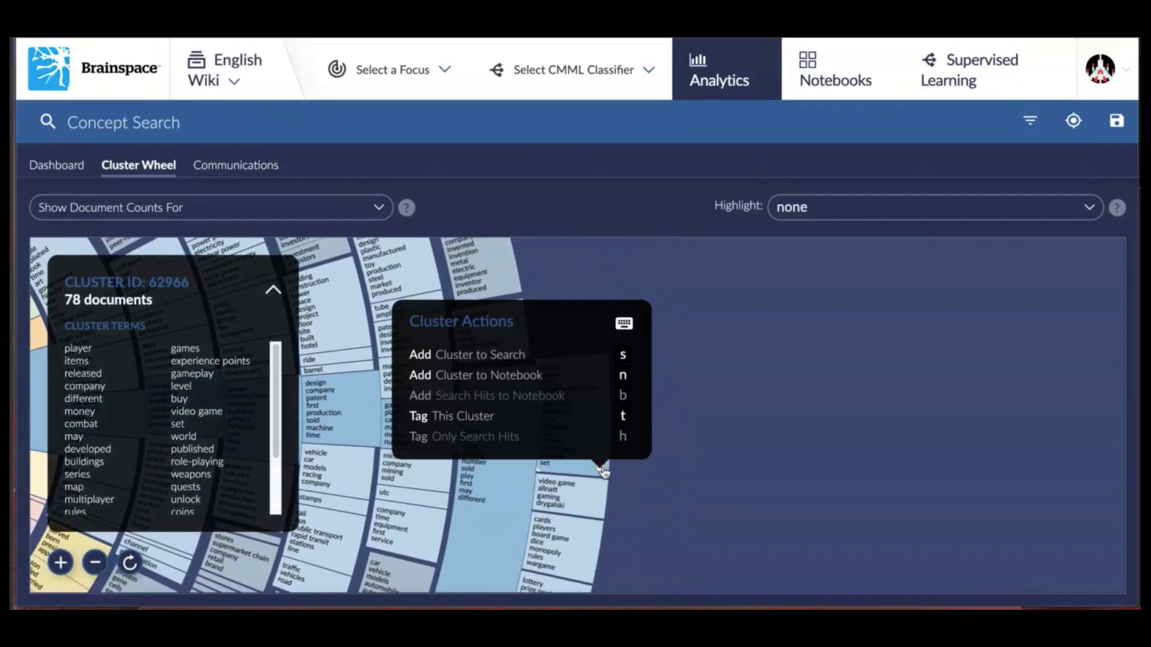
pyautogui.click(483, 360)
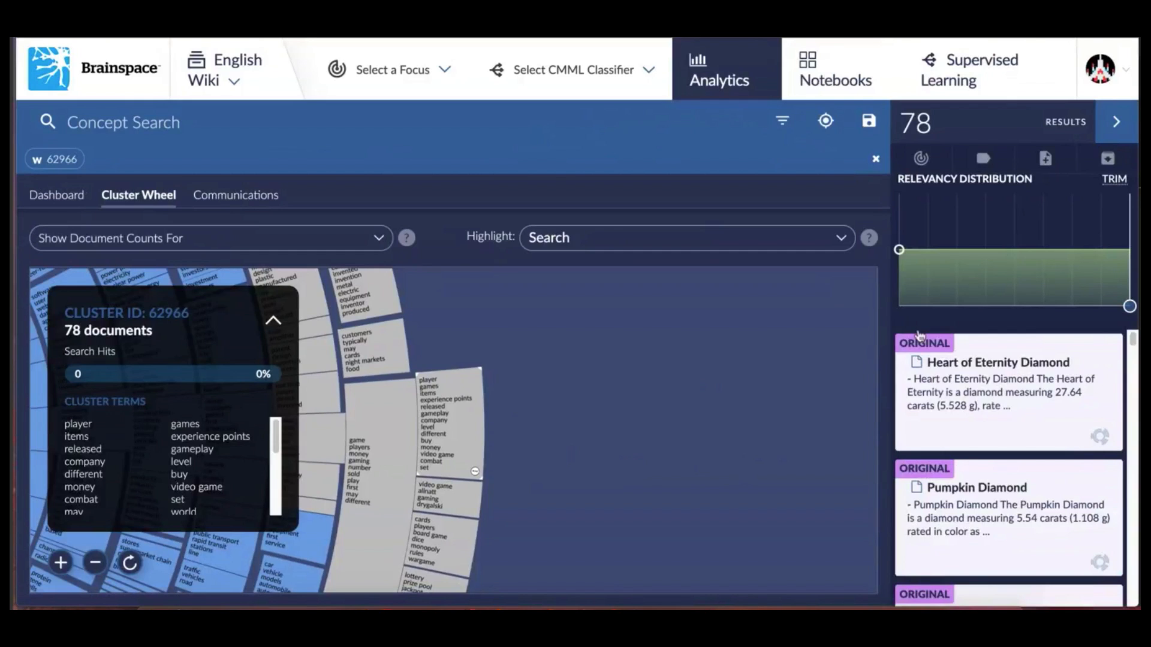
pyautogui.click(865, 157)
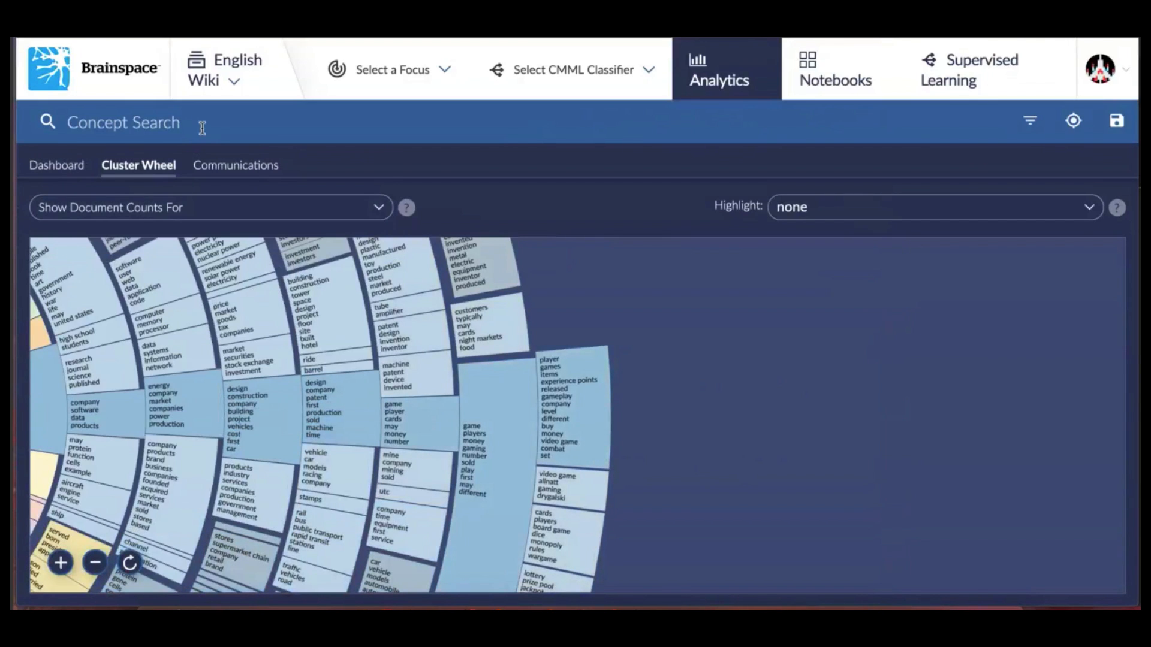
# Run a concept search for "apollo" with the apollo concept starred, and reset the cluster wheel to its full view
pyautogui.write('apollo')
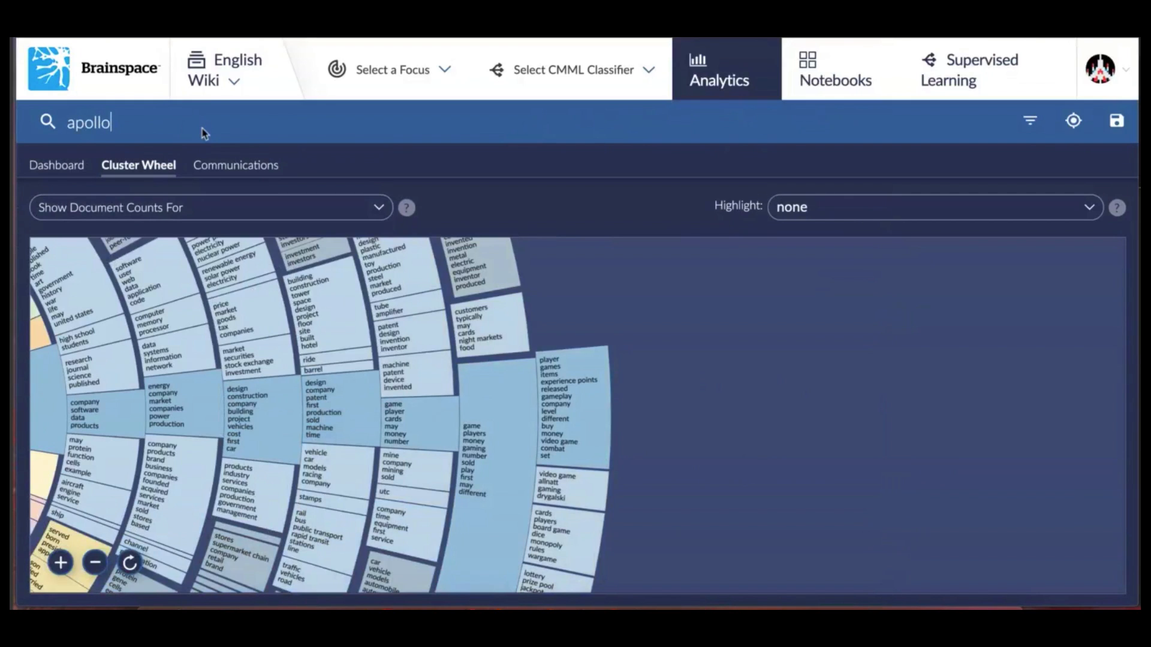
pyautogui.press('Return')
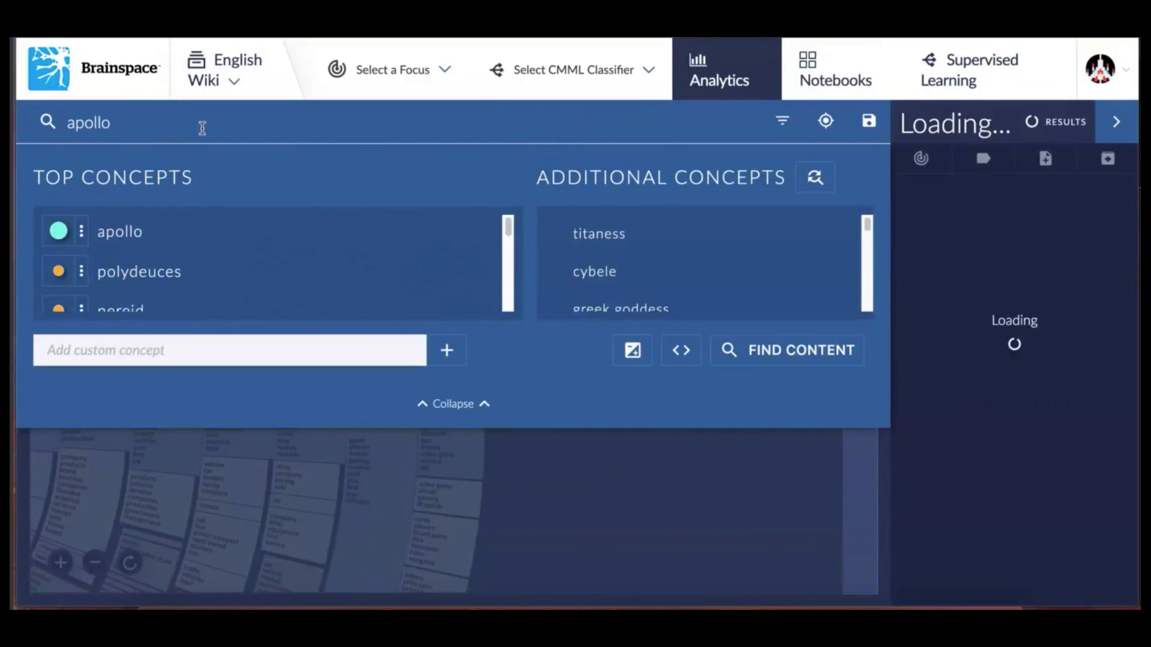
pyautogui.click(82, 240)
pyautogui.click(211, 302)
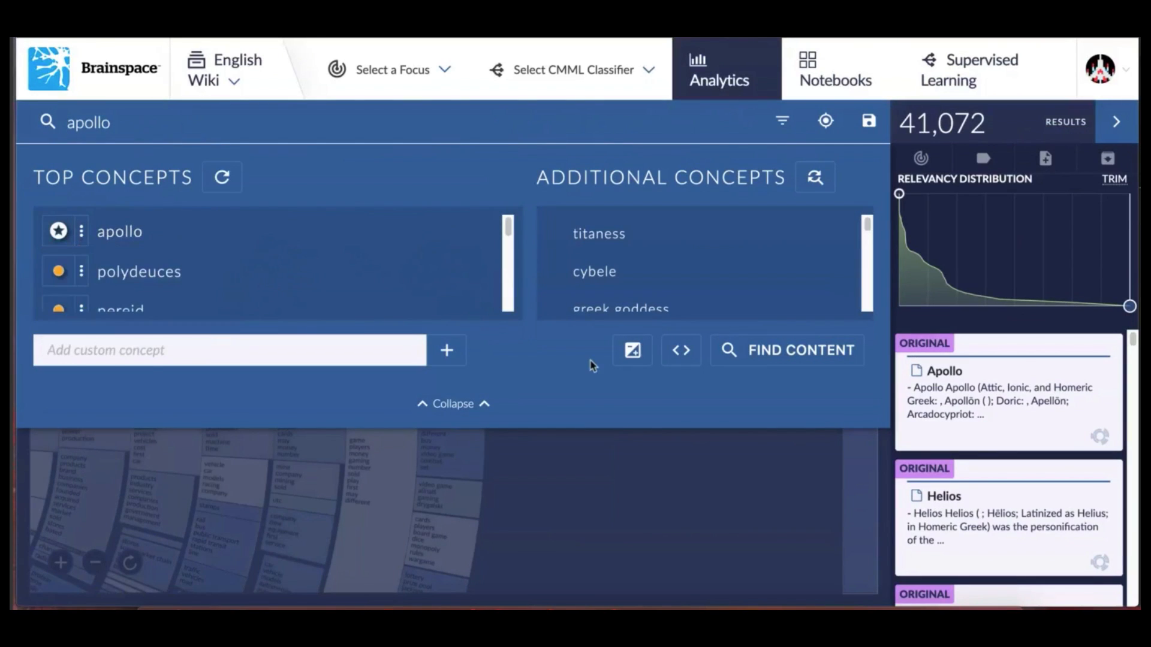
pyautogui.click(780, 360)
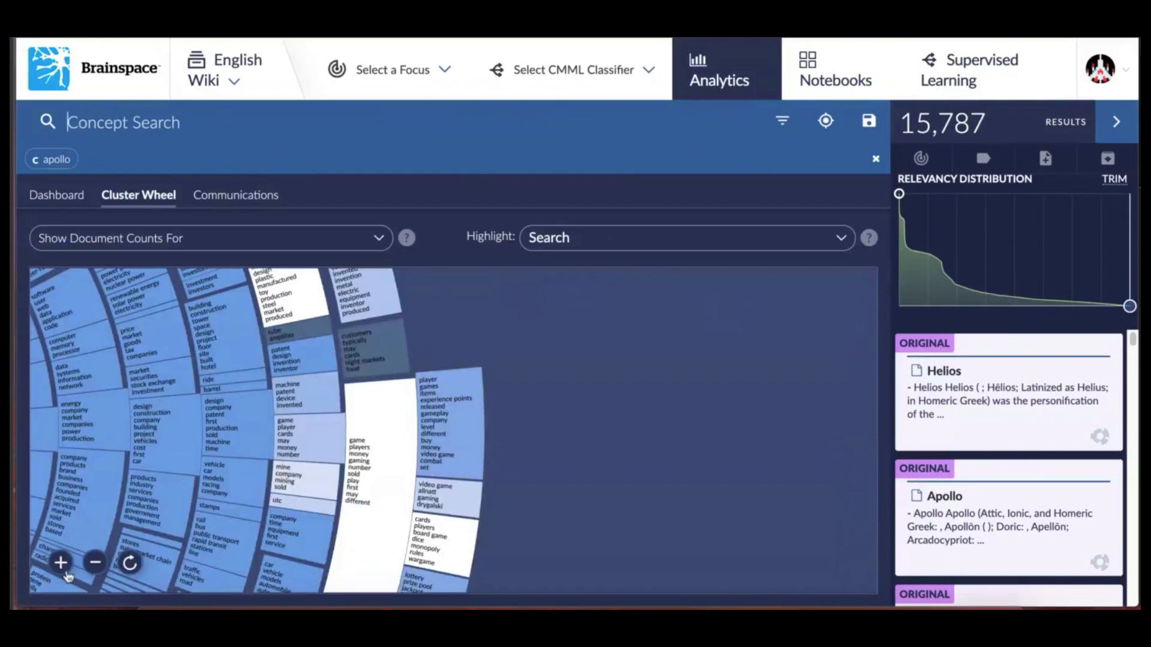
pyautogui.click(124, 568)
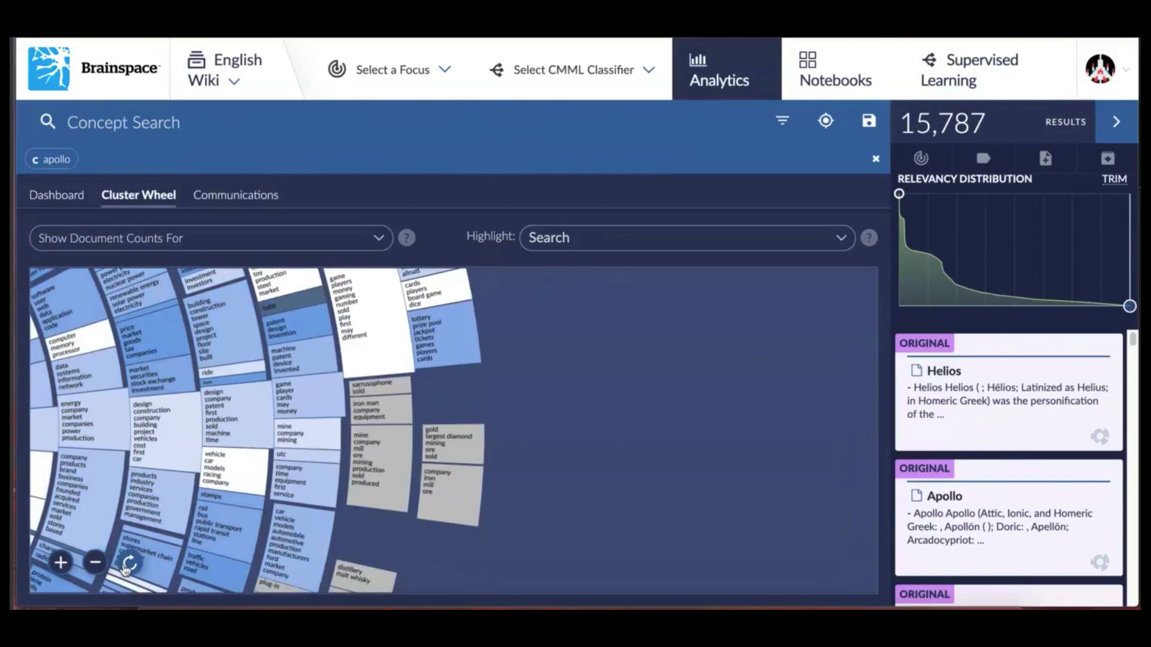
pyautogui.click(125, 569)
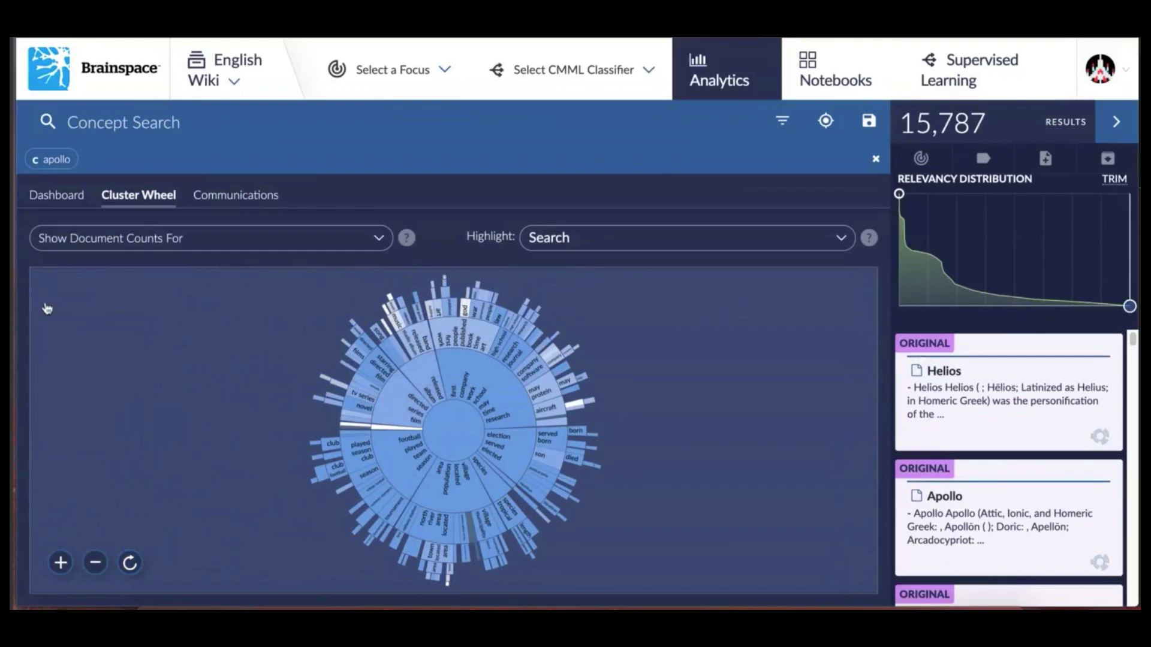
# Examine the top concepts and additional concepts suggested for the apollo concept search
pyautogui.click(68, 164)
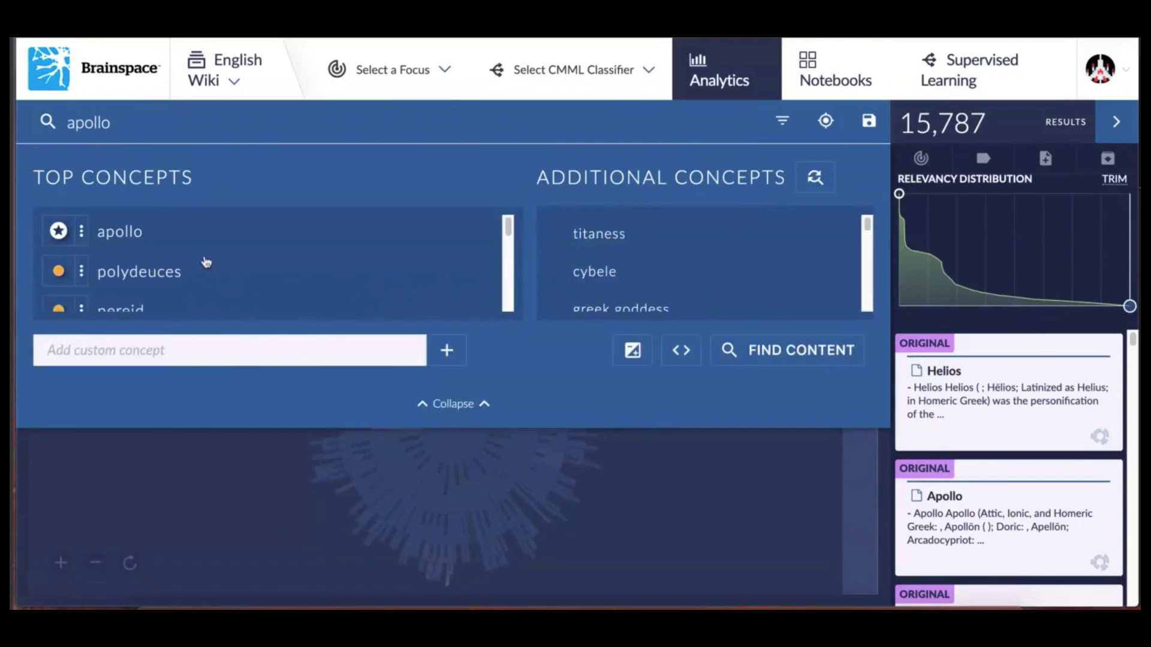
pyautogui.scroll(-1, 126, 303)
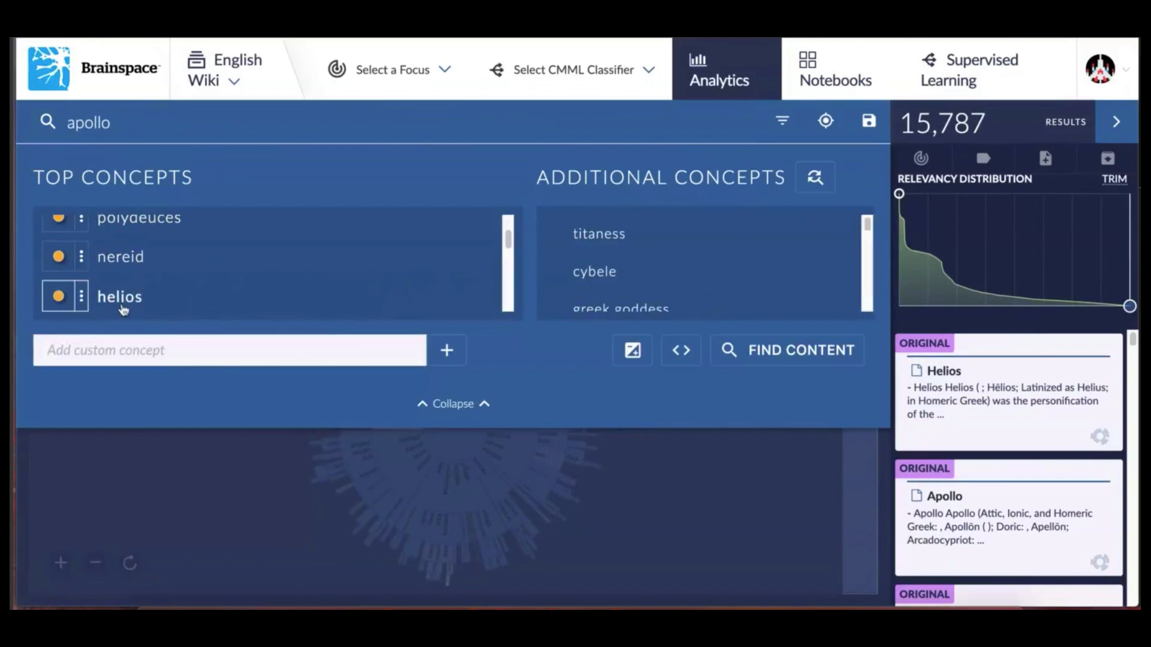
pyautogui.scroll(-1, 123, 310)
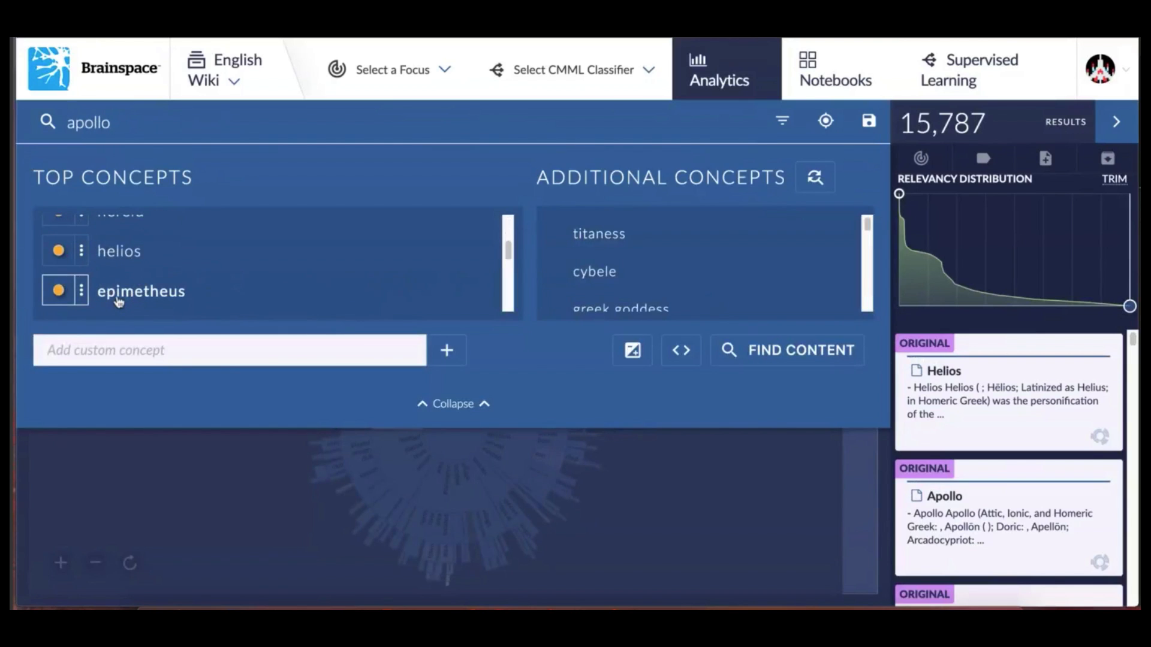
pyautogui.scroll(-1, 235, 261)
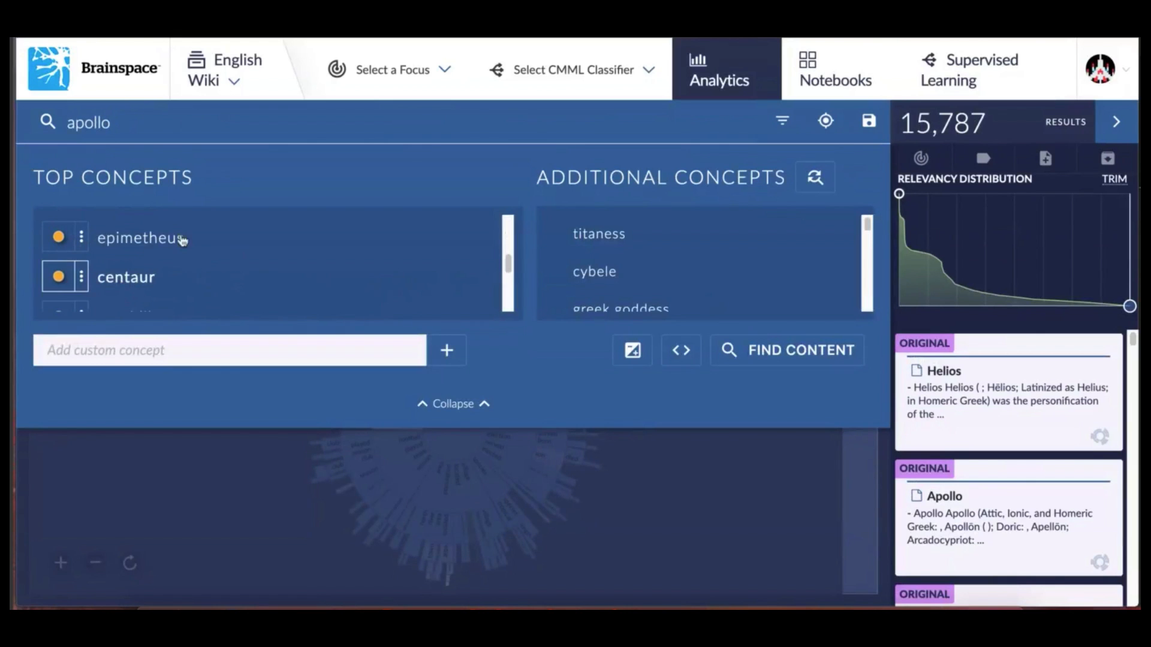
pyautogui.scroll(-2, 182, 242)
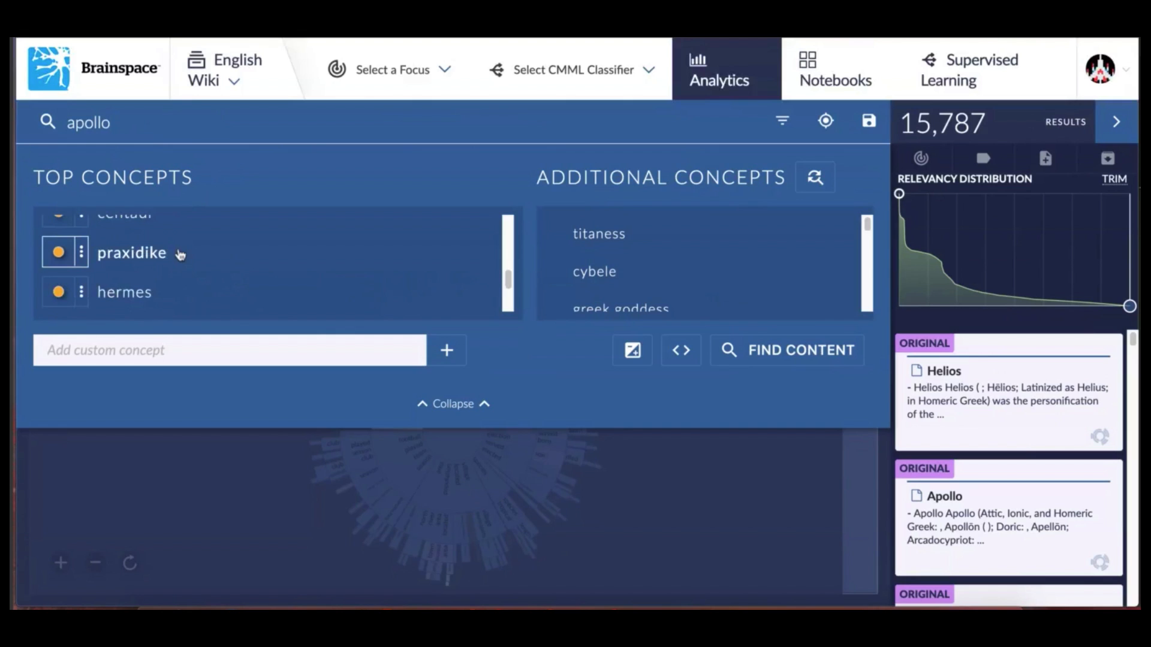
pyautogui.click(453, 404)
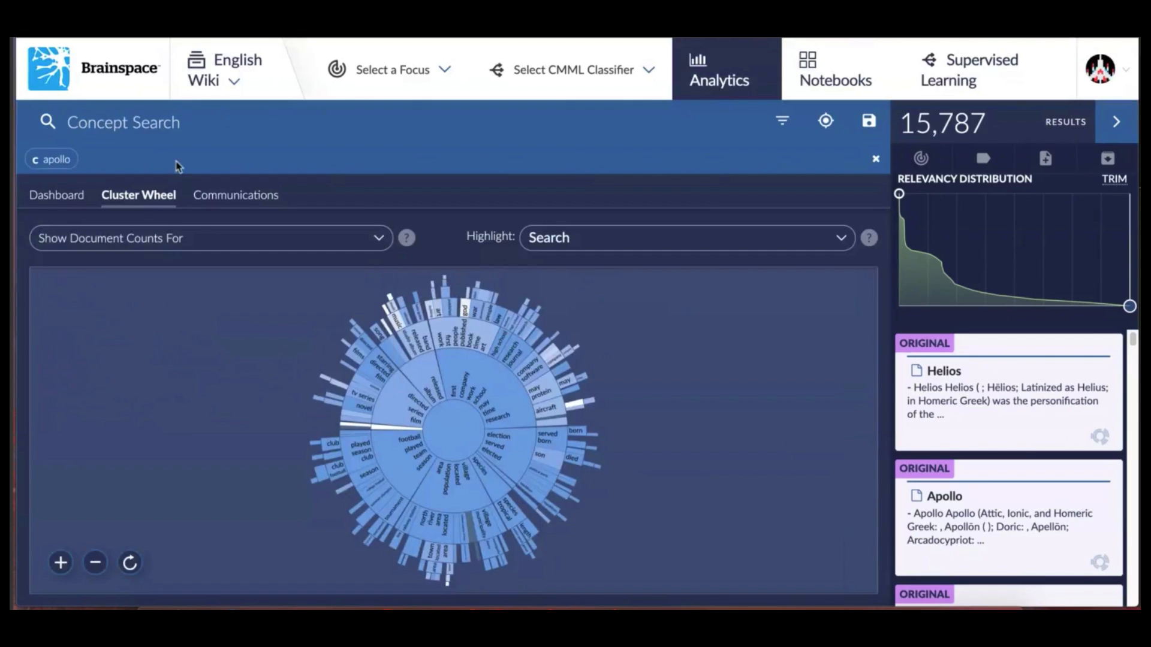
pyautogui.click(66, 159)
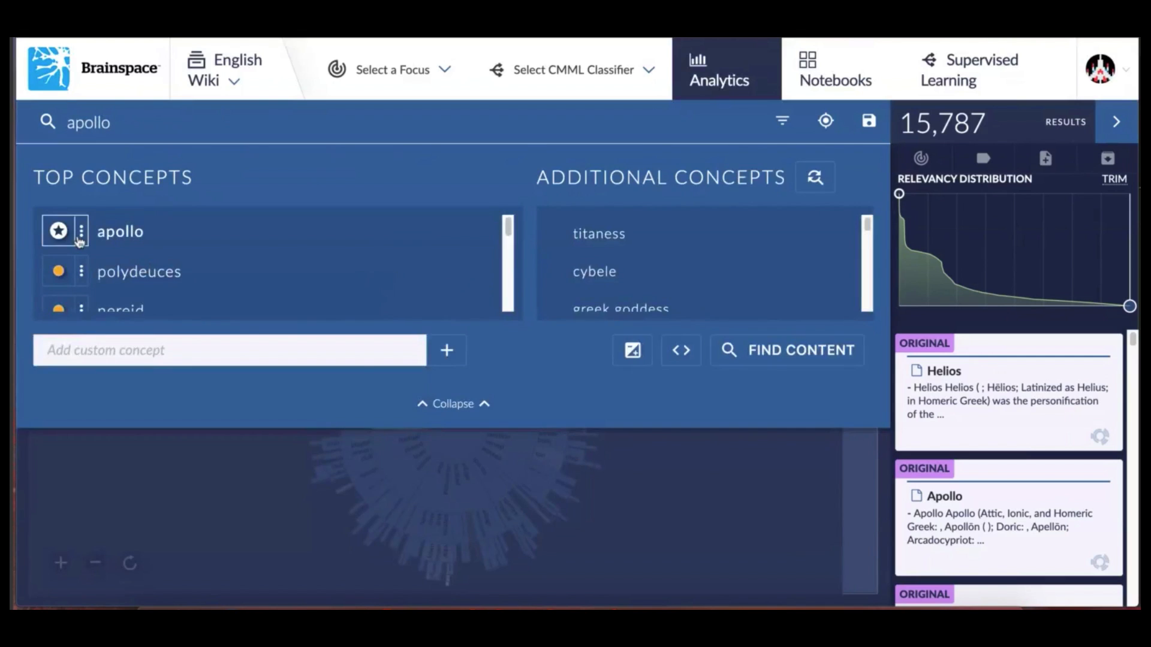
pyautogui.click(776, 505)
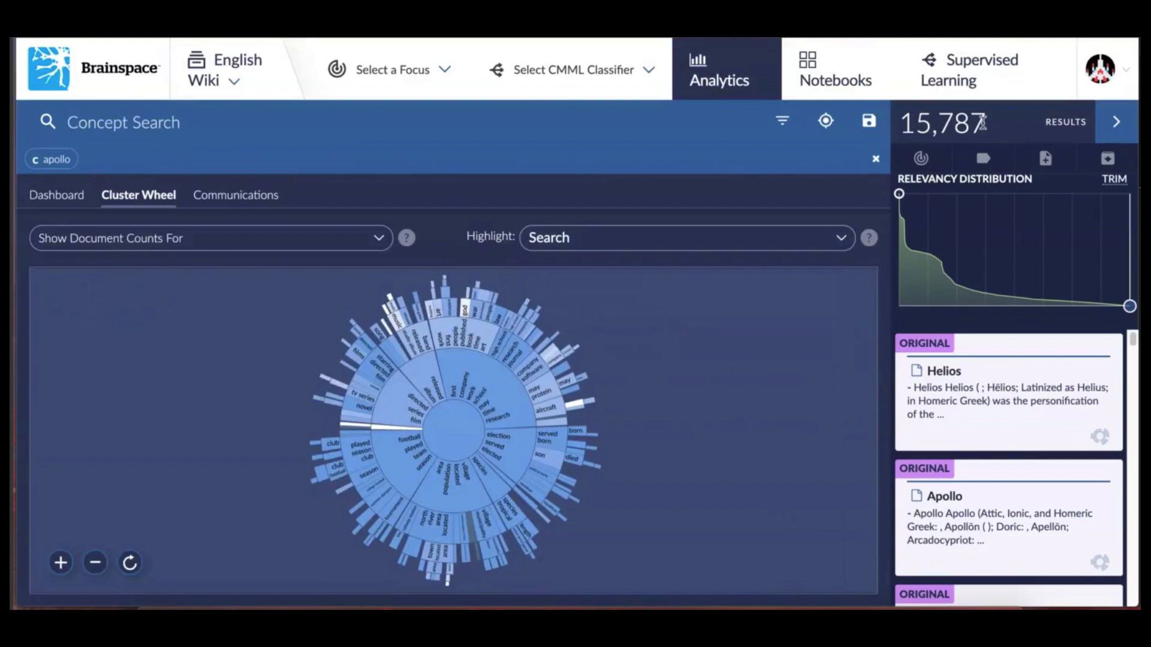
# Search the available focuses for "apollo"
pyautogui.click(444, 74)
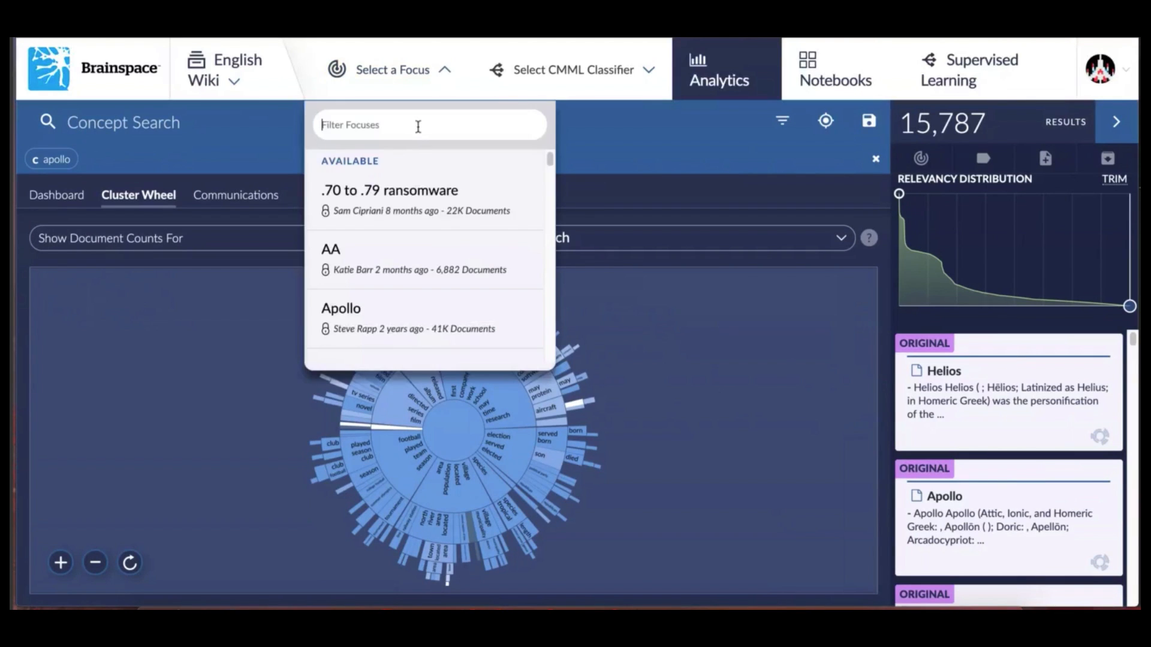
pyautogui.write('apollo')
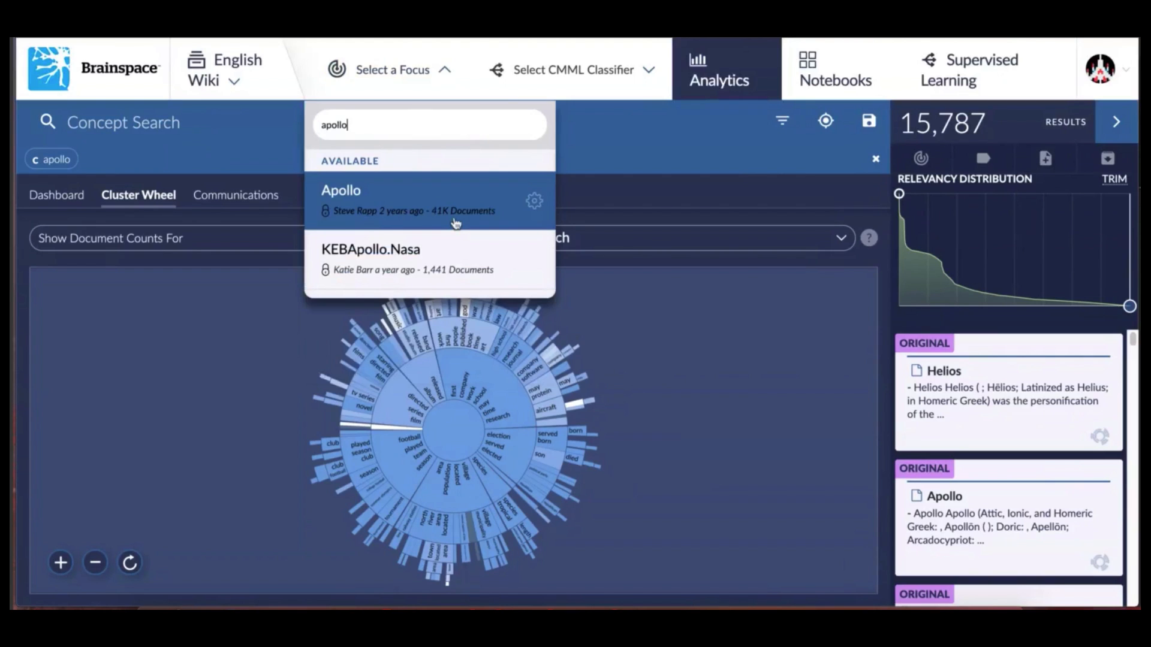
pyautogui.click(72, 154)
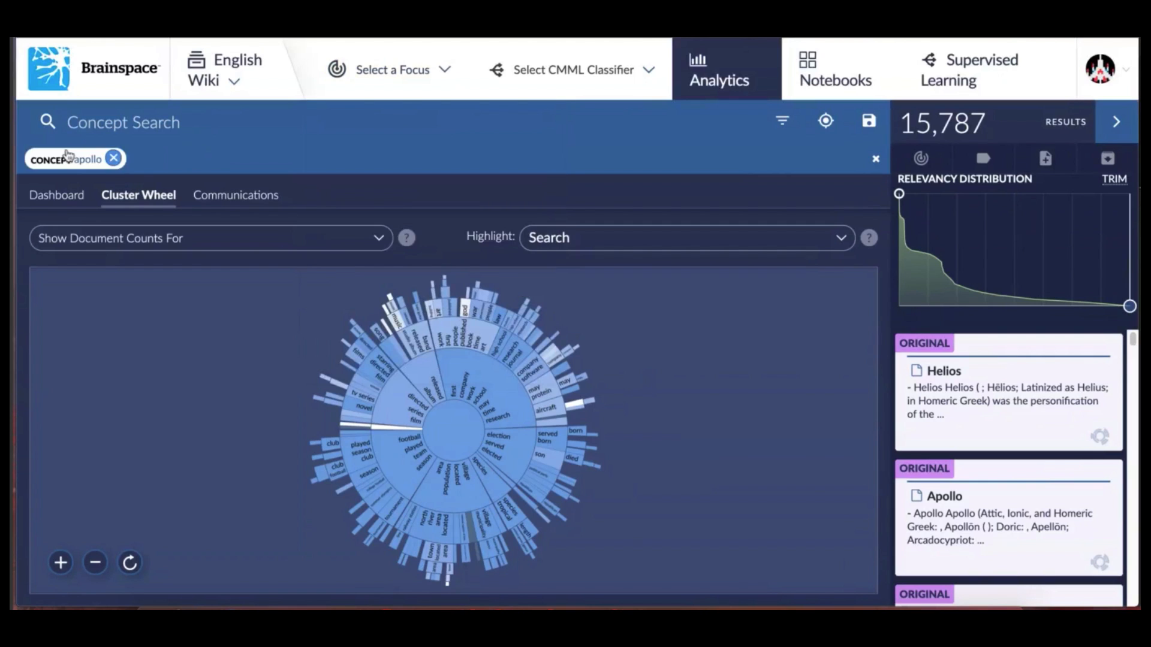
# Change the apollo concept's weight from the star to the large teal circle and rerun the concept search
pyautogui.click(67, 156)
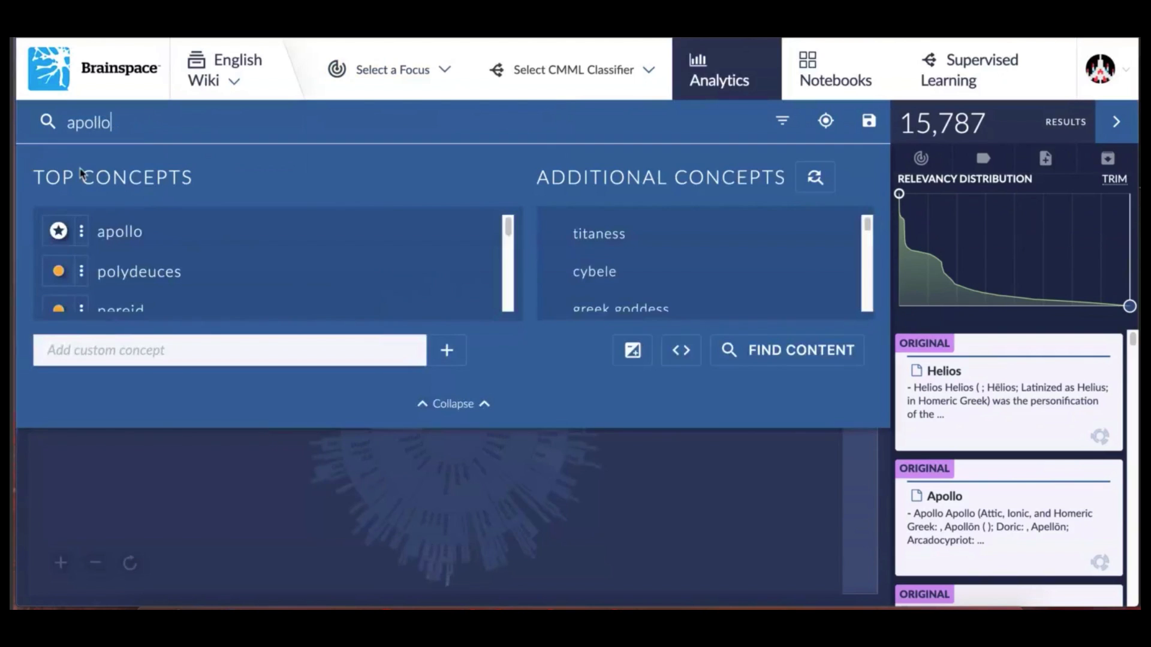
pyautogui.click(84, 232)
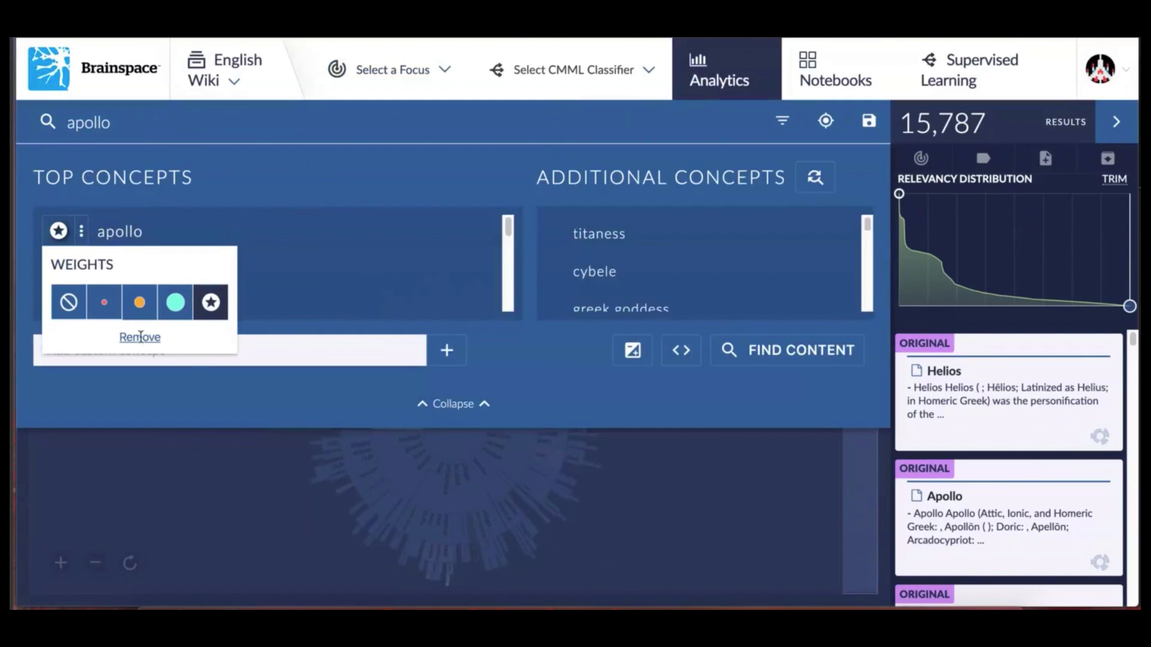
pyautogui.click(140, 337)
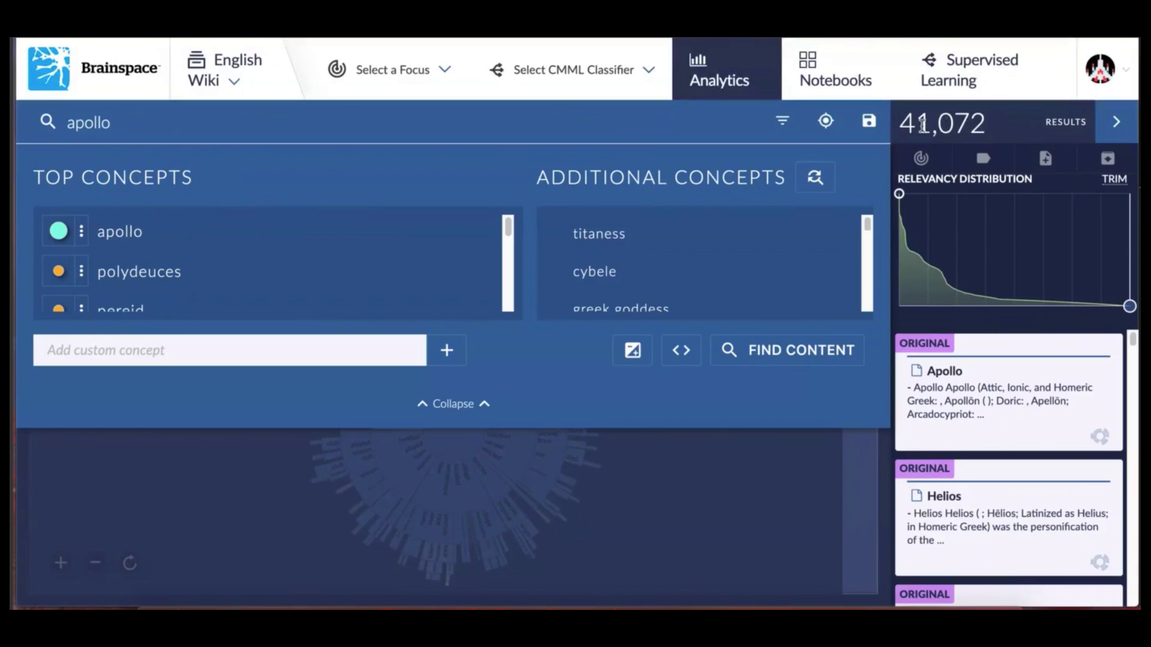
# Set the apollo concept's weight back to the star and collapse the concept editor
pyautogui.click(83, 237)
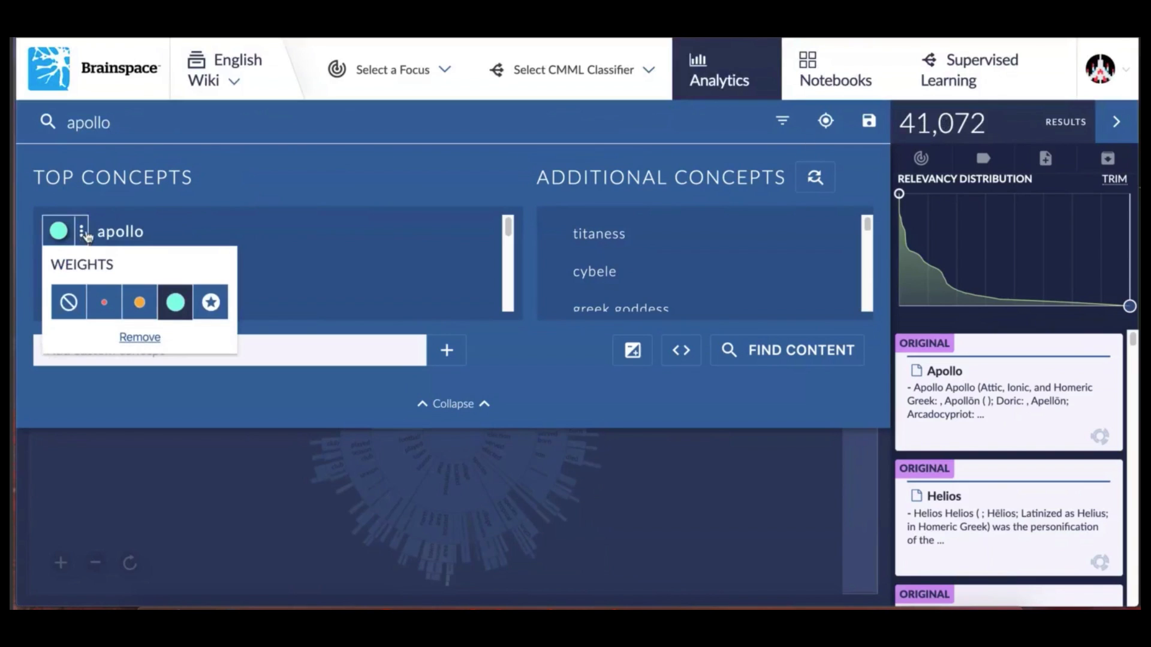
pyautogui.click(211, 303)
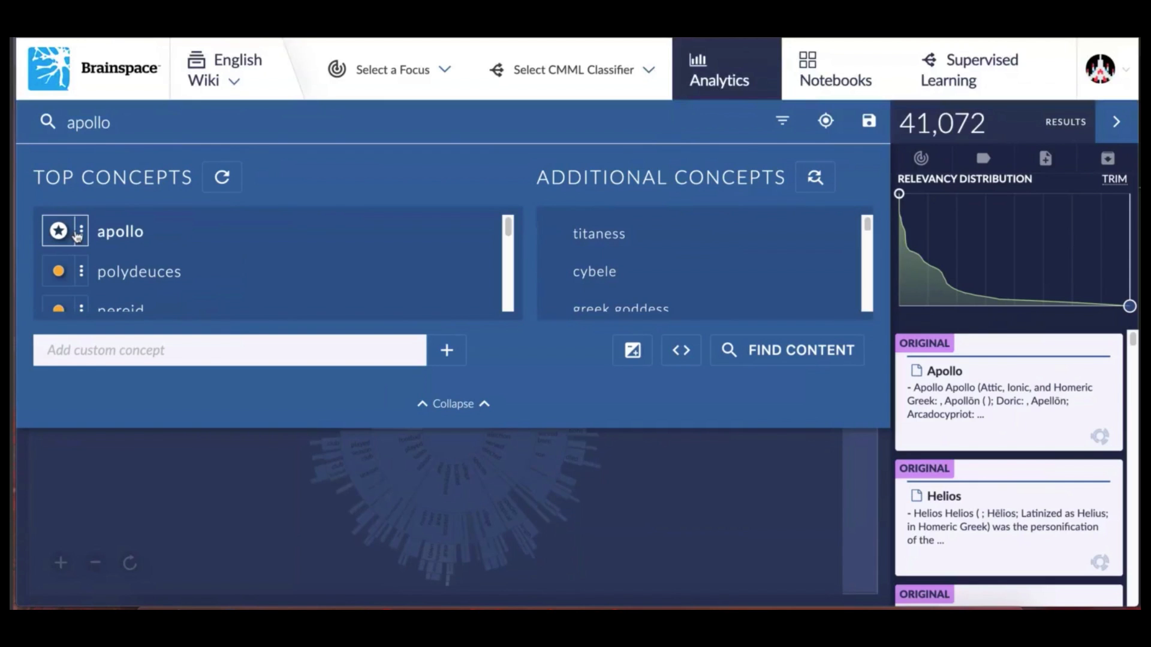
pyautogui.click(727, 470)
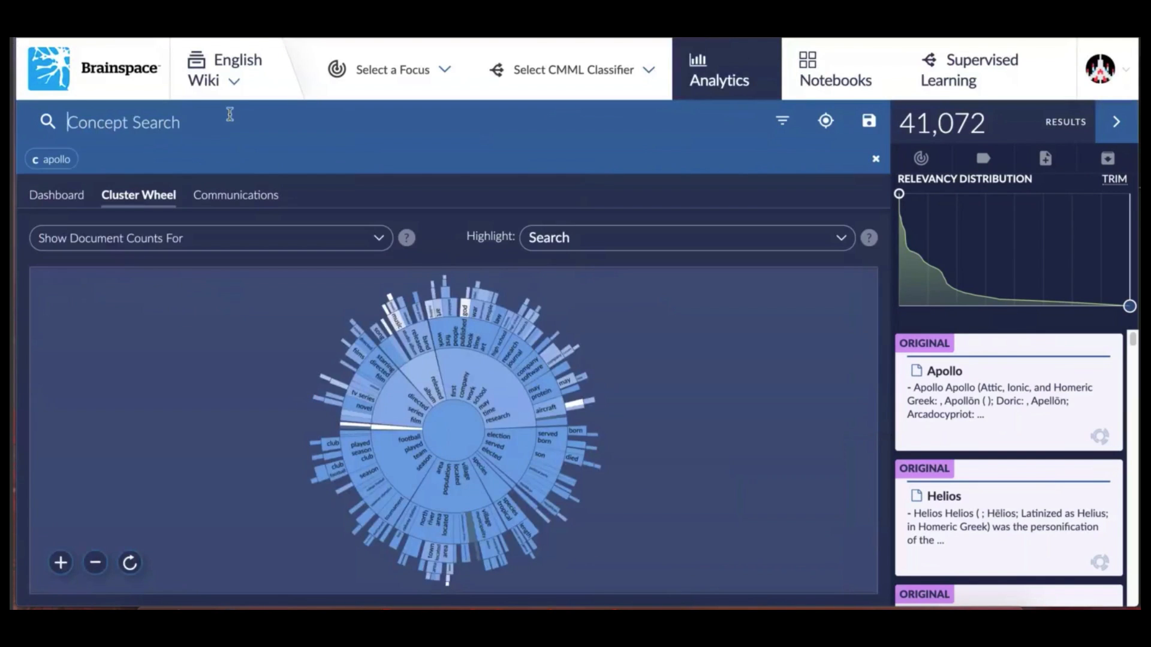
# Load the Apollo focus for the English Wiki dataset
pyautogui.click(229, 71)
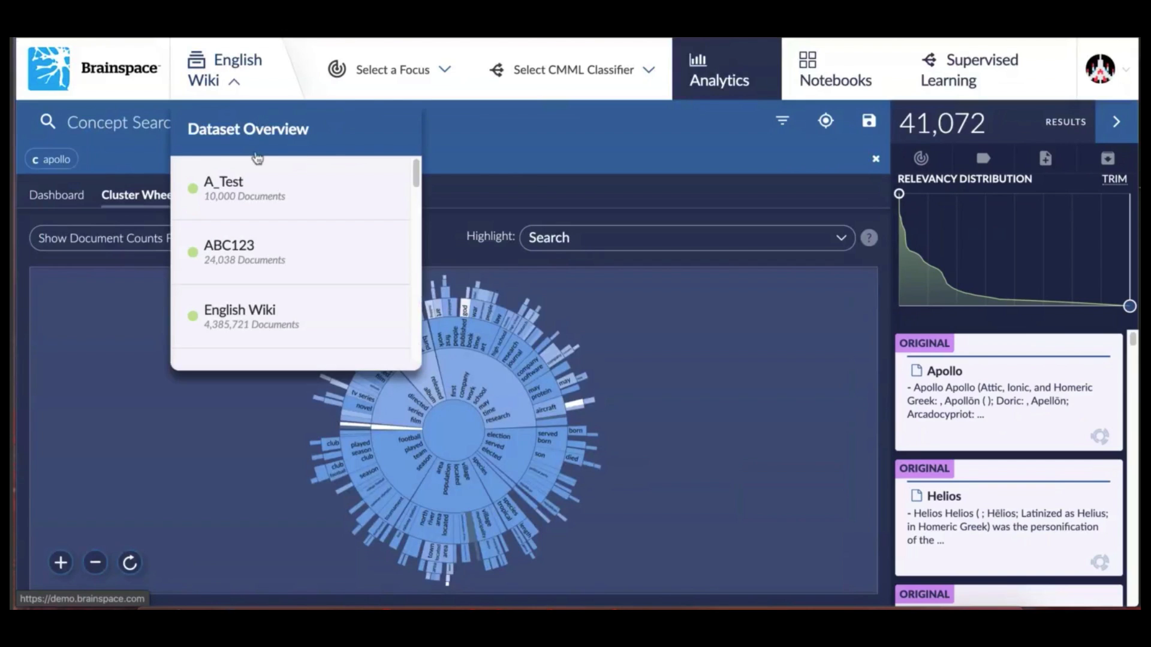
pyautogui.click(394, 75)
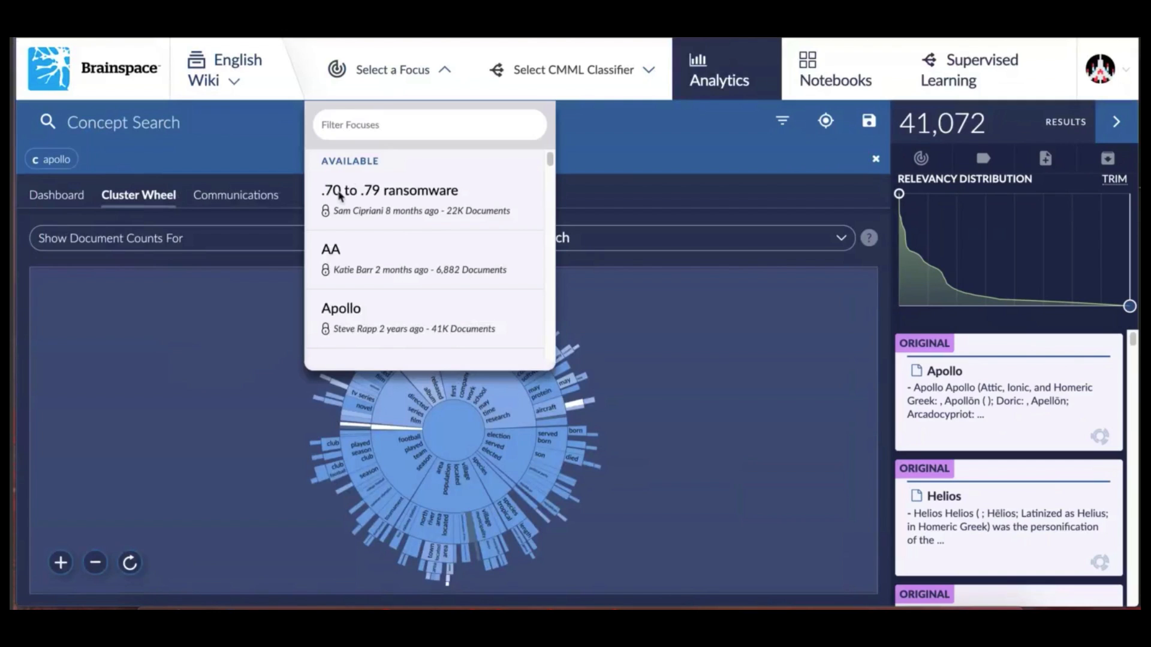
pyautogui.click(389, 320)
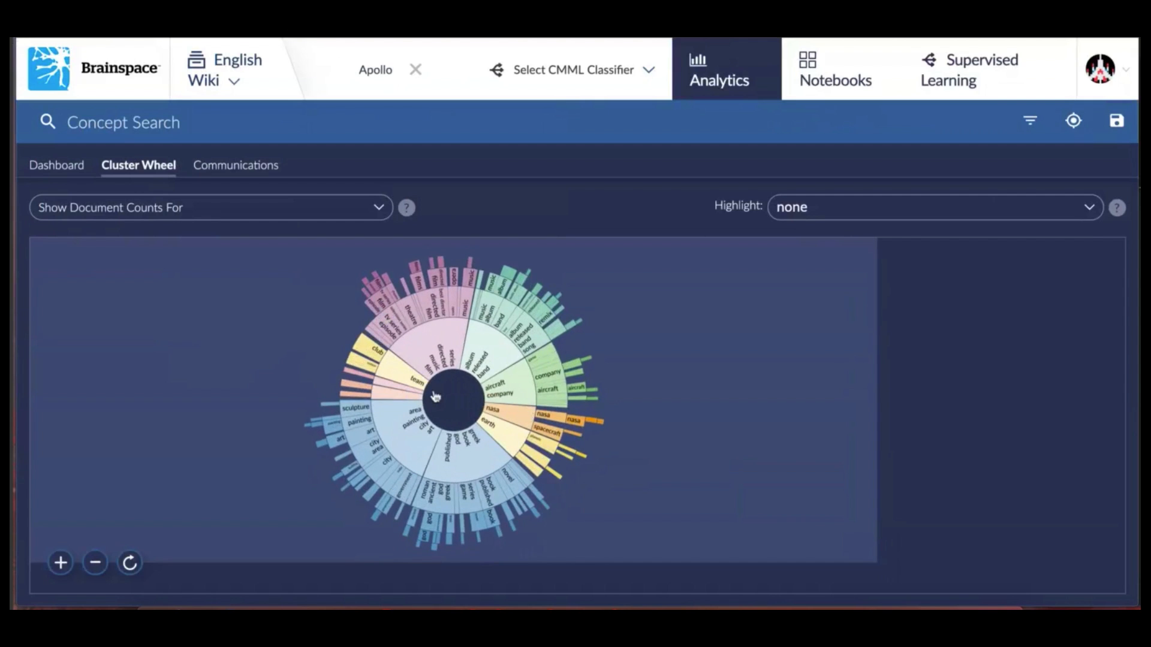
# Explore the "album, released, band" cluster and its subclusters, and reset the cluster wheel to its full view
pyautogui.click(494, 340)
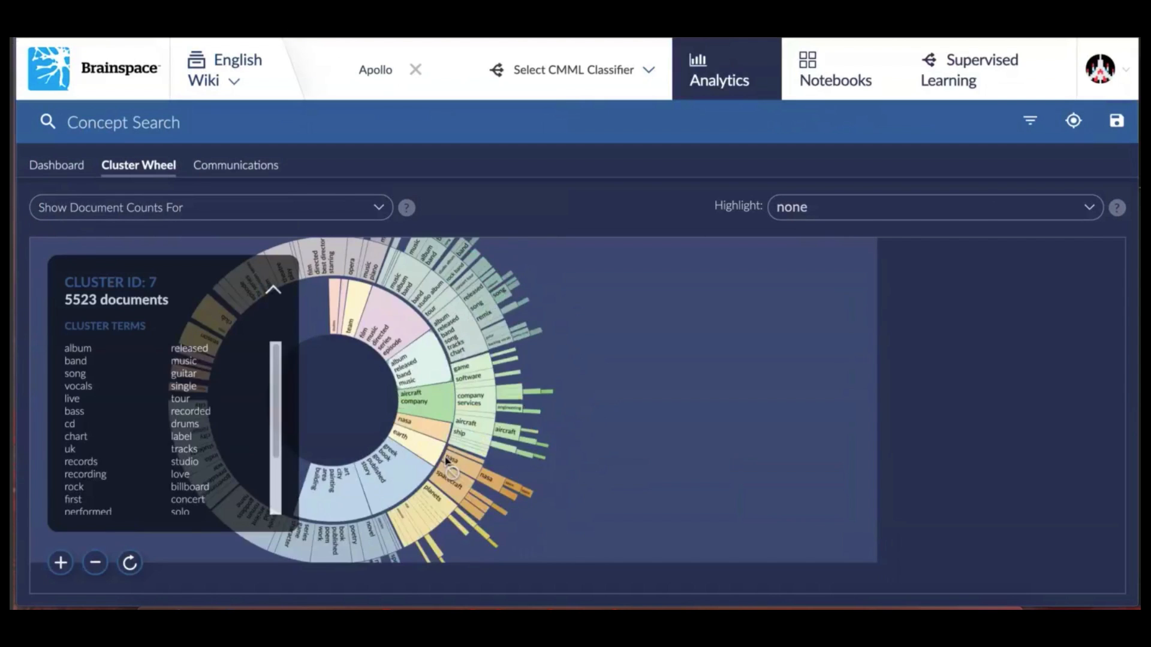
pyautogui.click(273, 290)
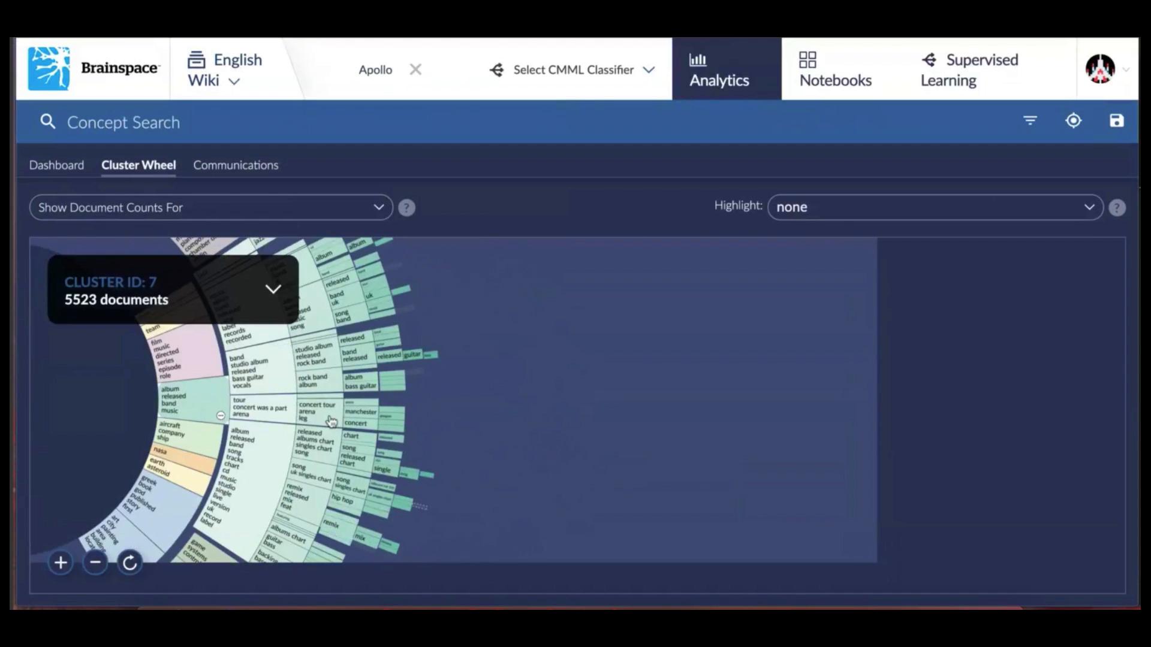
pyautogui.click(185, 409)
pyautogui.click(130, 564)
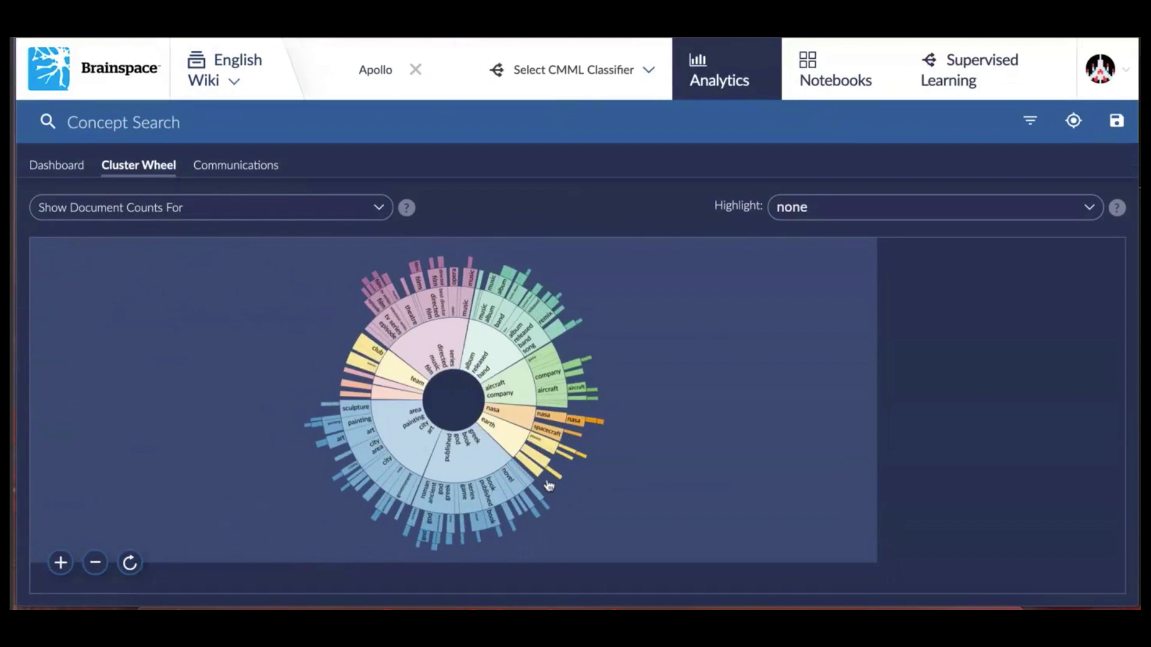
# Select the "nasa, space shuttle, spacecraft" cluster in the wheel and add it to the search
pyautogui.press('super+minus')
pyautogui.press('super+minus')
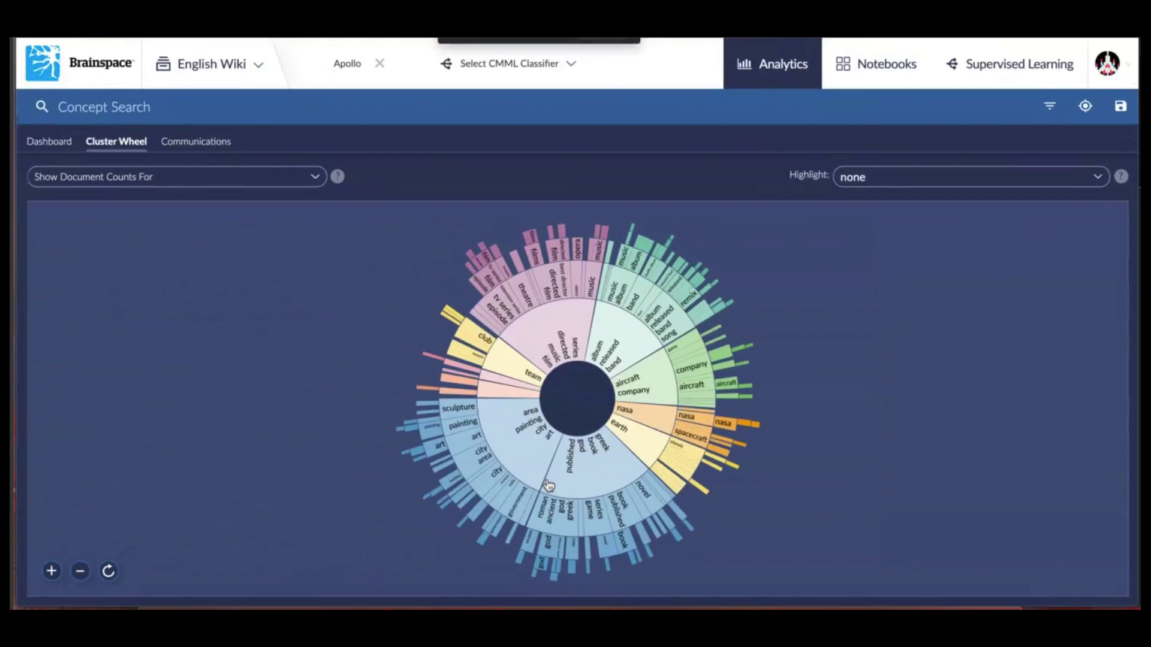
pyautogui.press('super+minus')
pyautogui.press('super+minus')
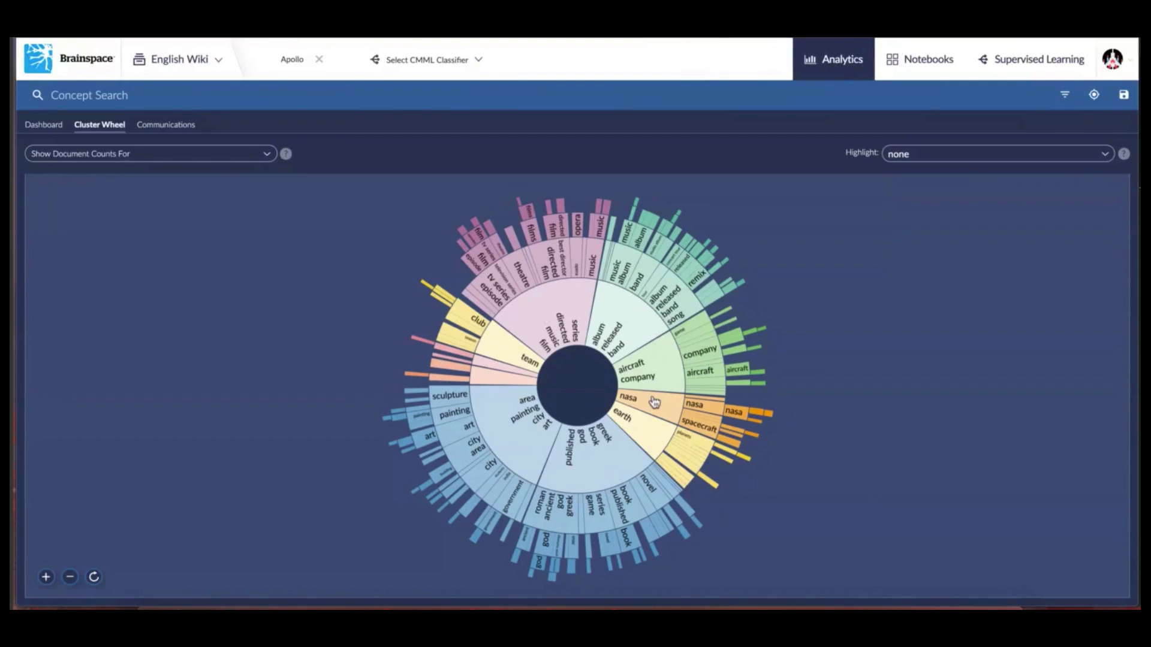
pyautogui.click(683, 418)
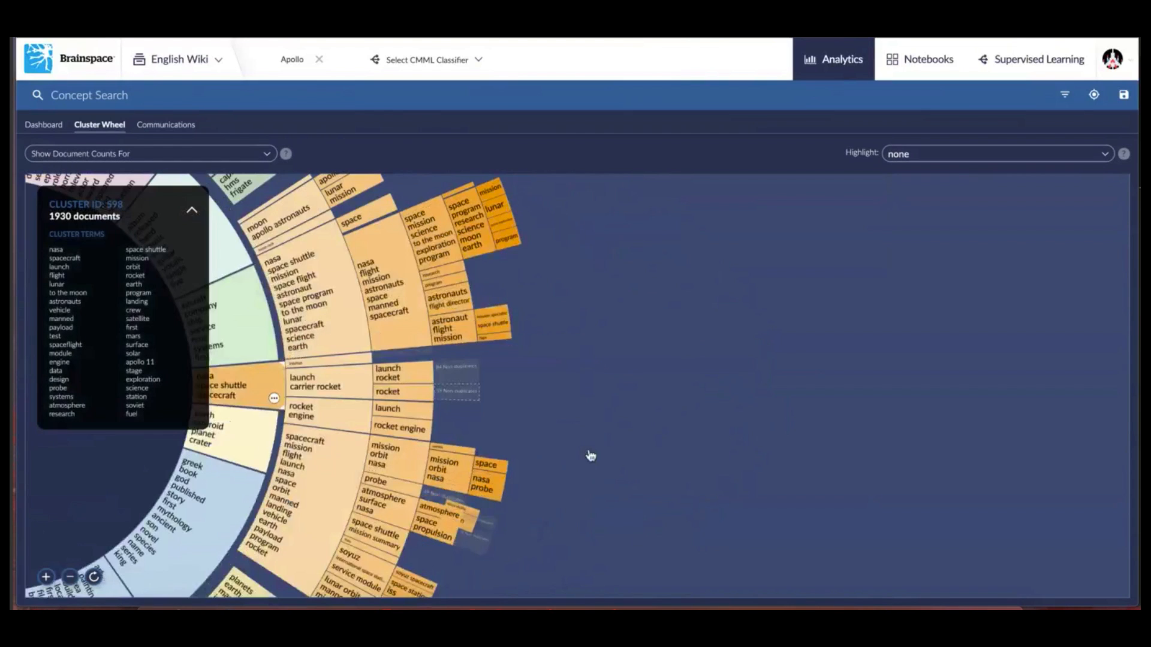
pyautogui.click(274, 399)
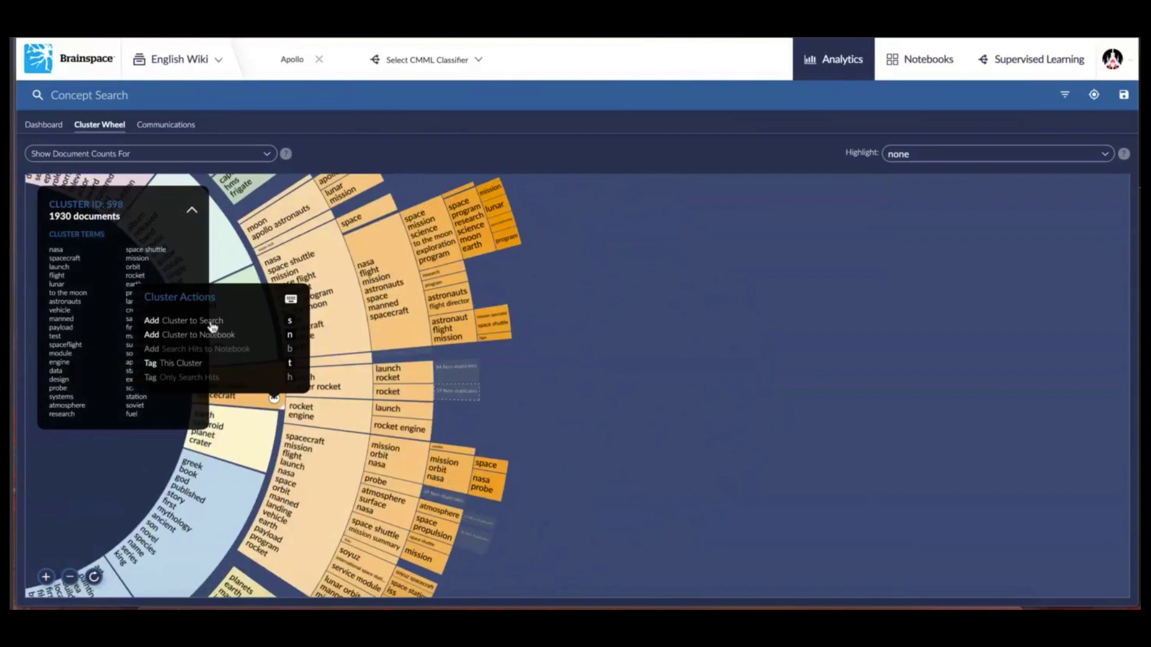
pyautogui.click(210, 326)
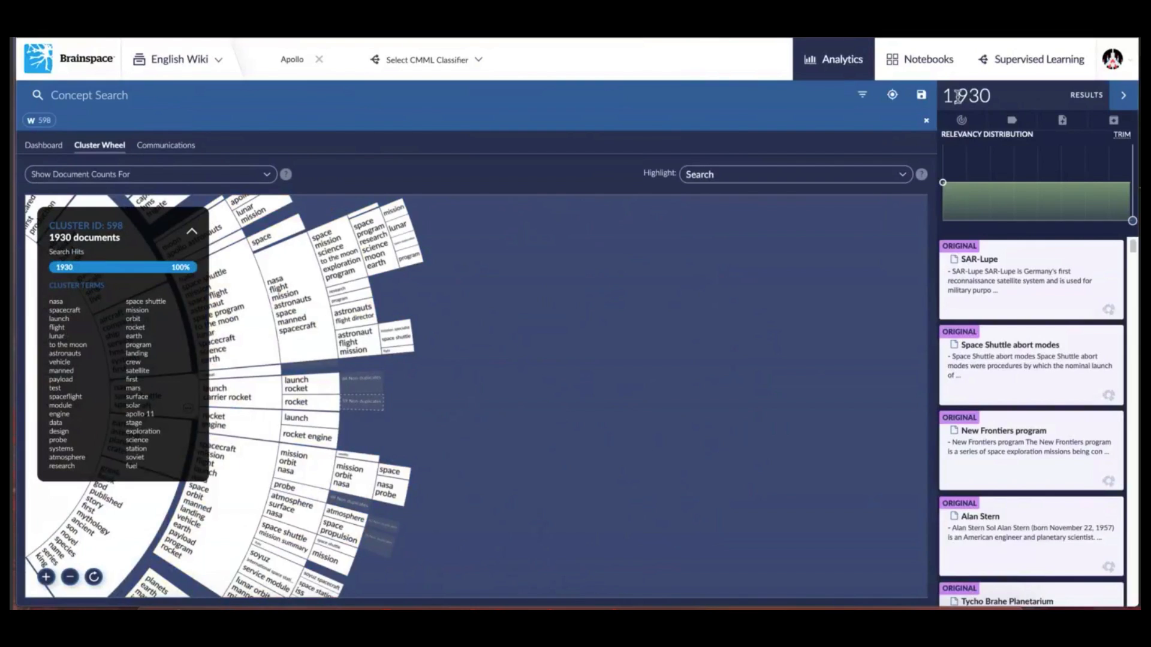
# Open the Dashboard for the nasa cluster results and expand the Top Terms document volume heat map to show more terms
pyautogui.moveTo(979, 200)
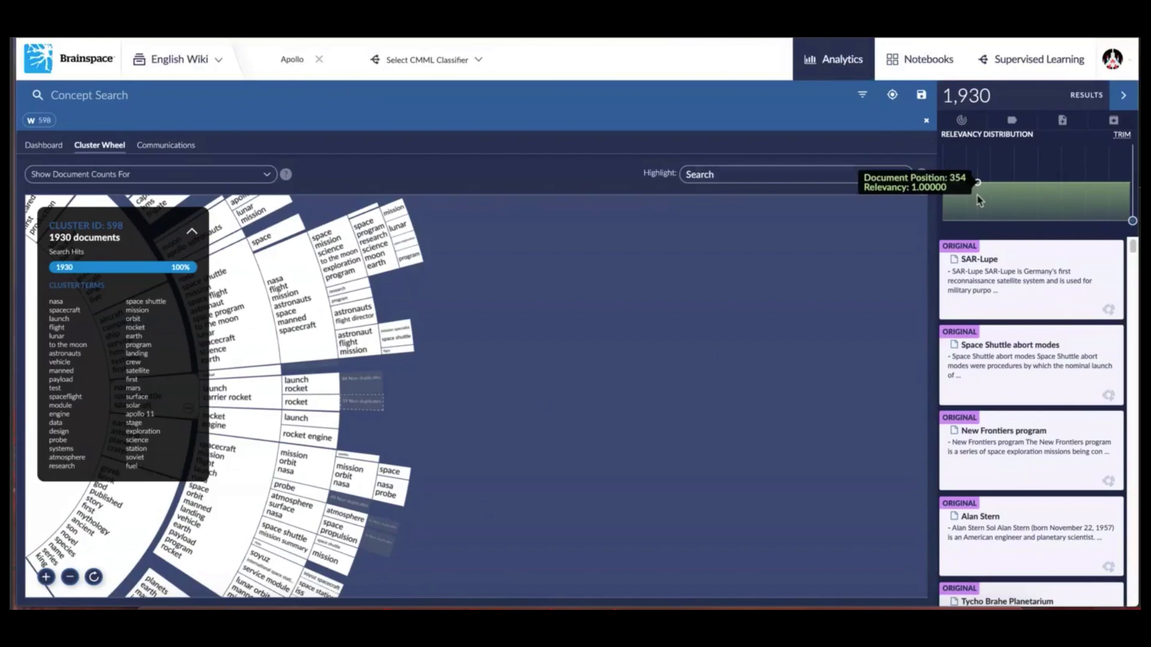
pyautogui.click(38, 150)
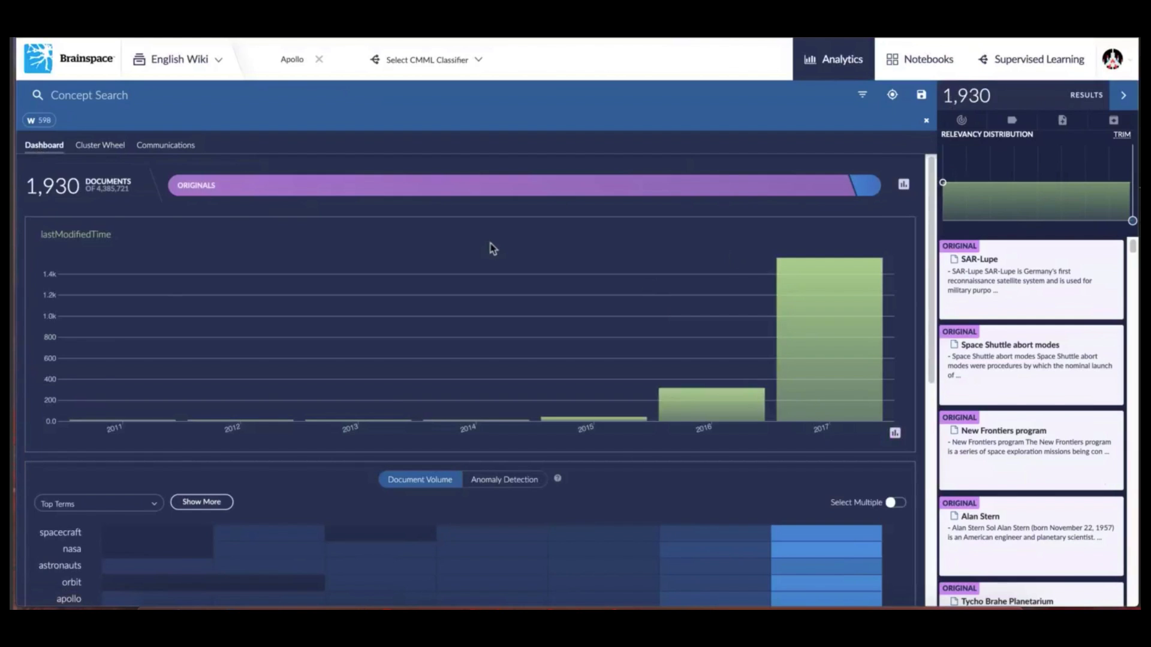
pyautogui.scroll(-3, 493, 249)
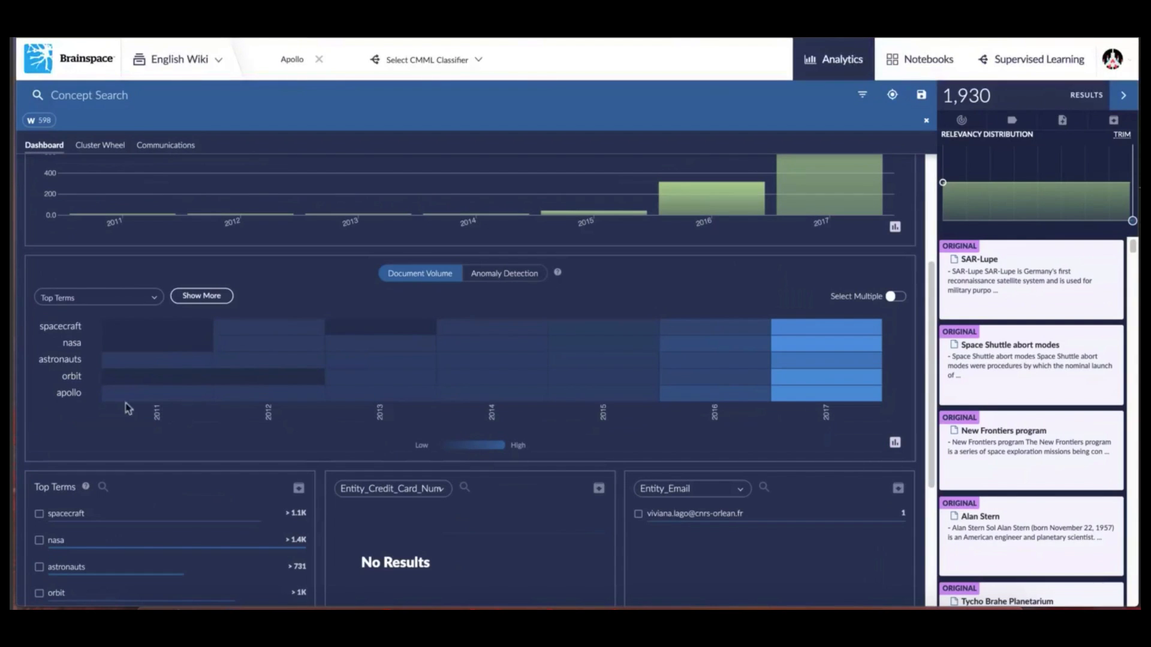
pyautogui.click(214, 298)
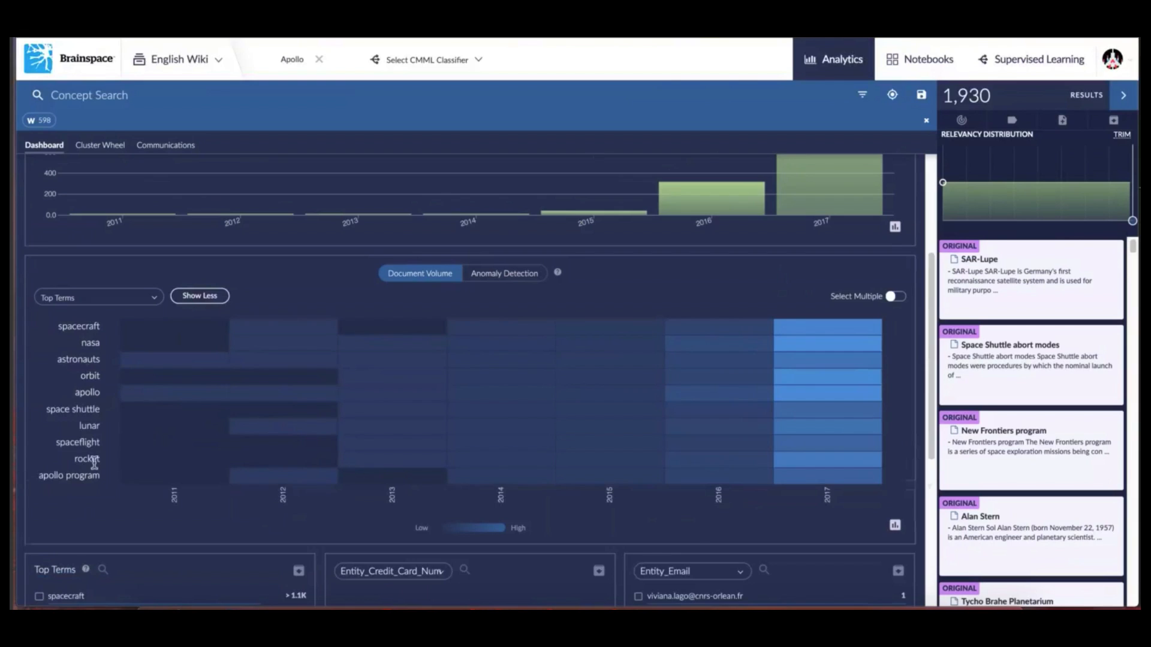
# Switch the Entity_Email facet to Entity_Person and filter the search results by john f. kennedy
pyautogui.scroll(-5, 88, 457)
pyautogui.click(742, 304)
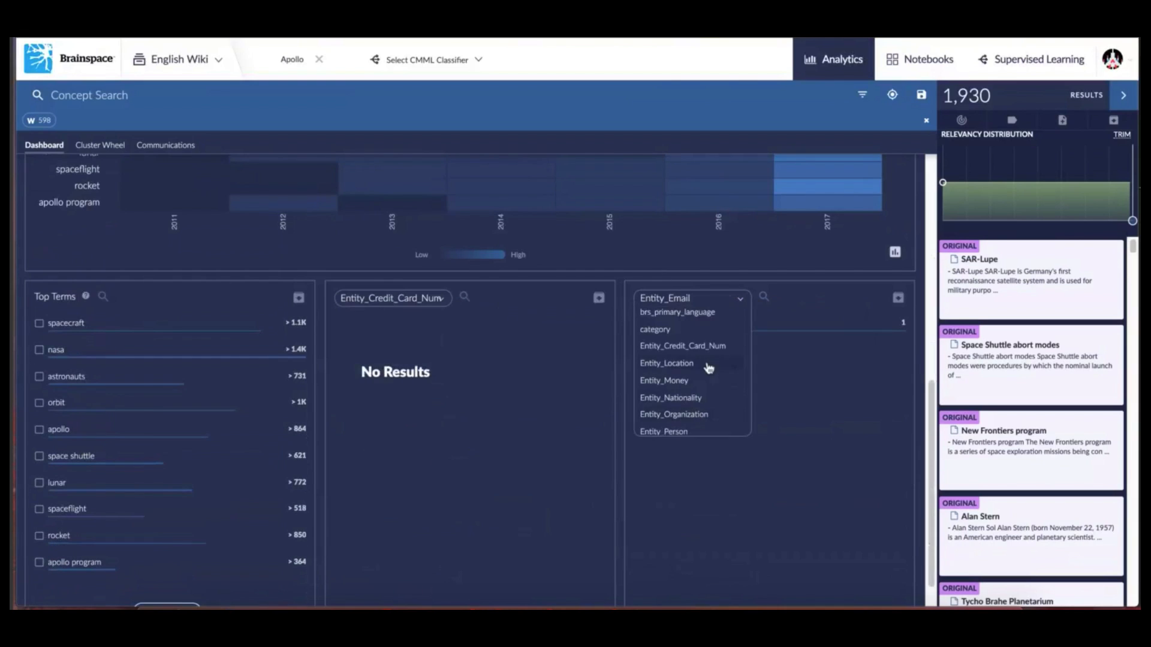
pyautogui.click(680, 433)
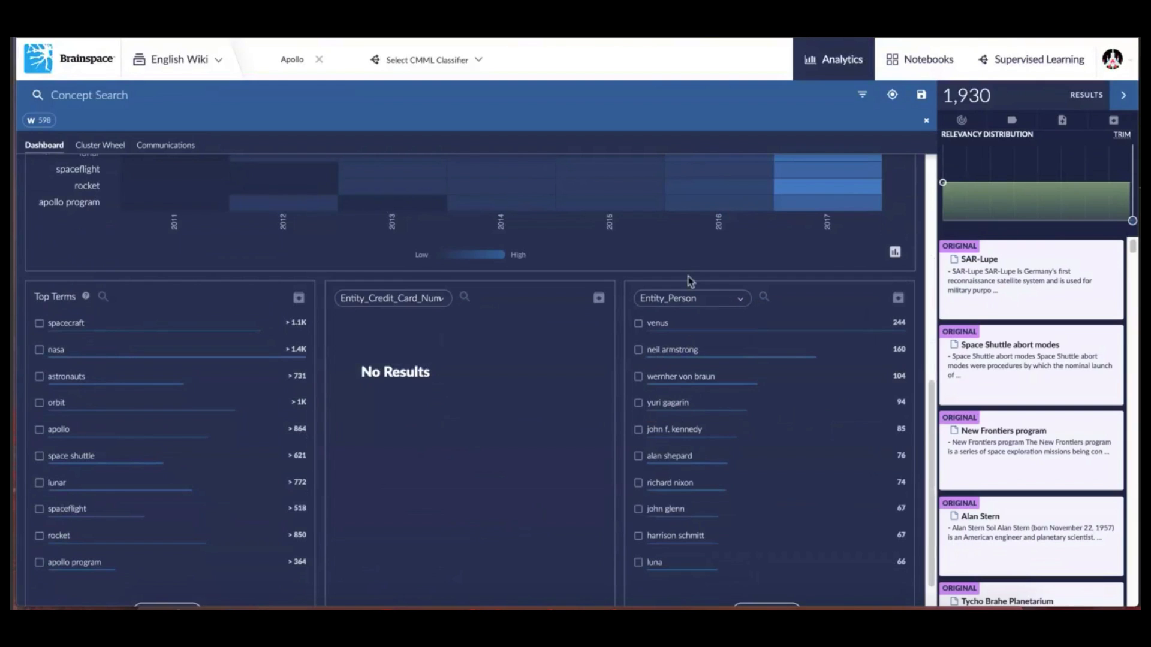
pyautogui.click(727, 302)
pyautogui.click(747, 405)
pyautogui.click(639, 430)
pyautogui.scroll(-1, 813, 523)
pyautogui.click(815, 576)
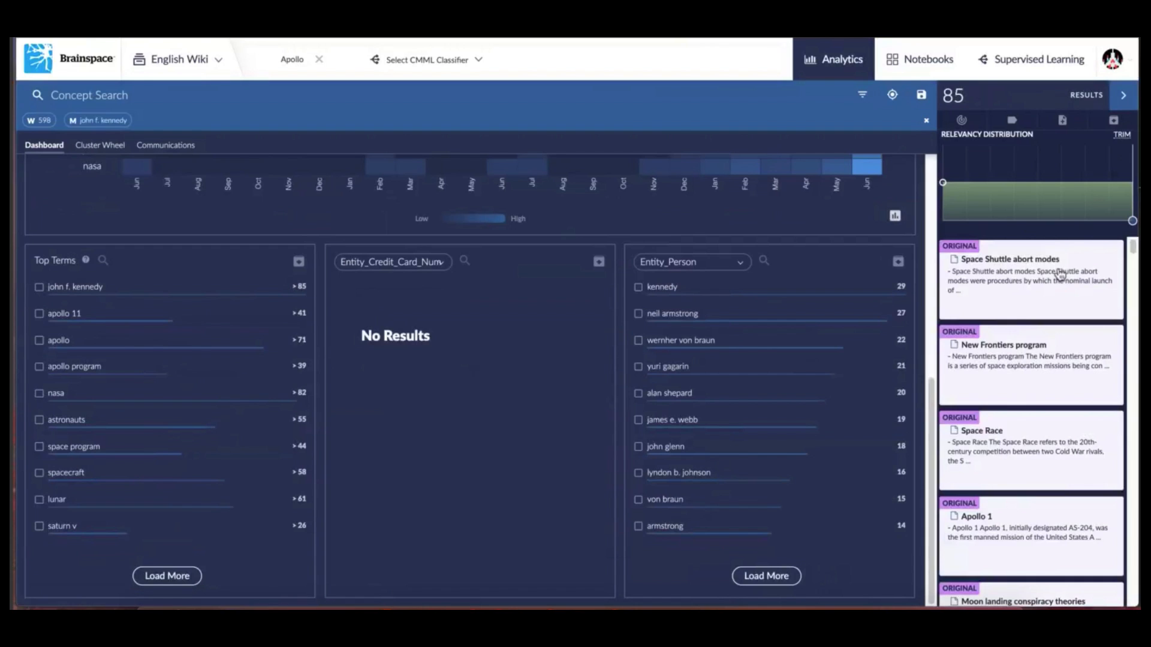
# Open the Space Shuttle abort modes document from the results, read through its text, and close it
pyautogui.click(1060, 275)
pyautogui.scroll(-3, 689, 415)
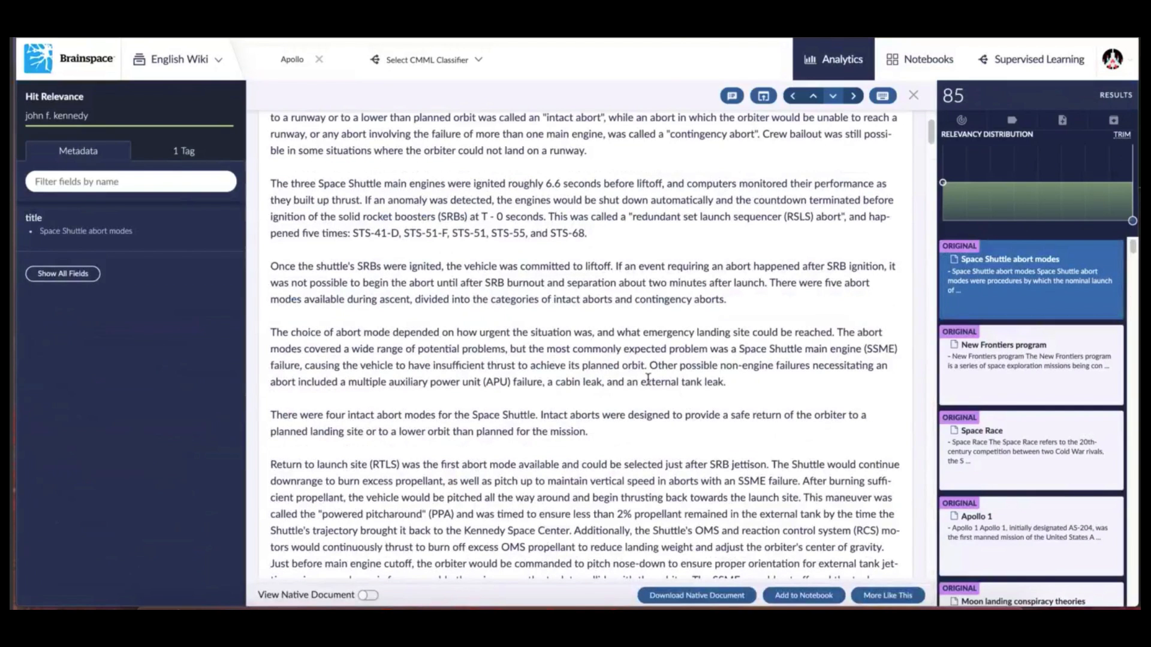
pyautogui.scroll(-1, 648, 379)
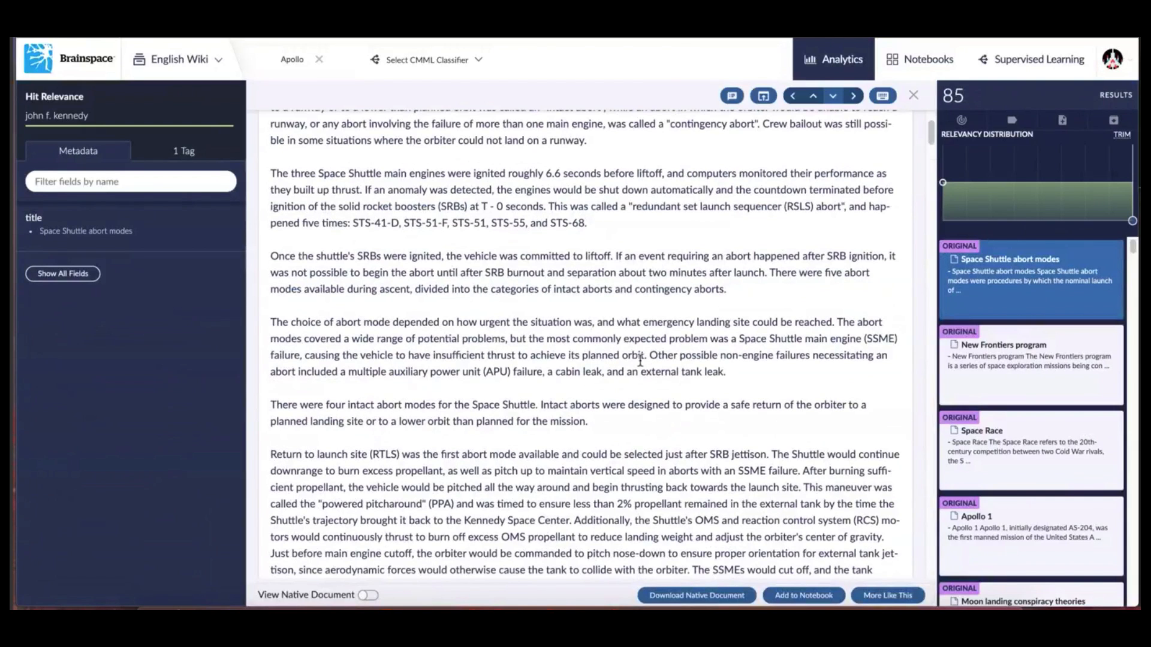
pyautogui.scroll(-6, 640, 360)
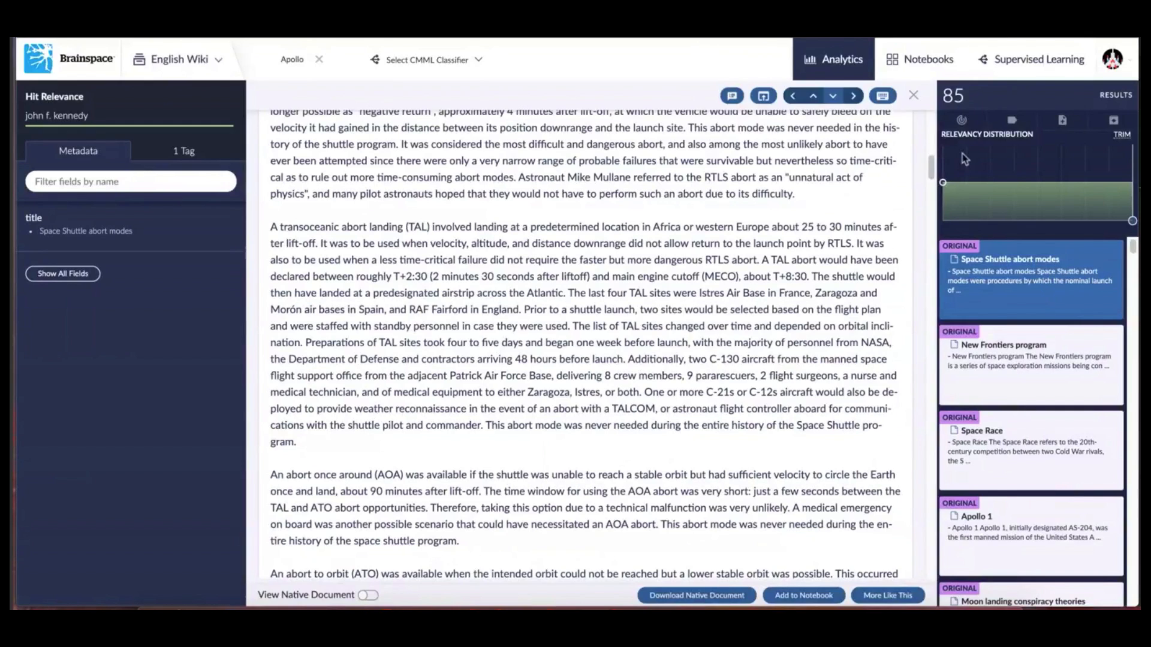
pyautogui.click(916, 97)
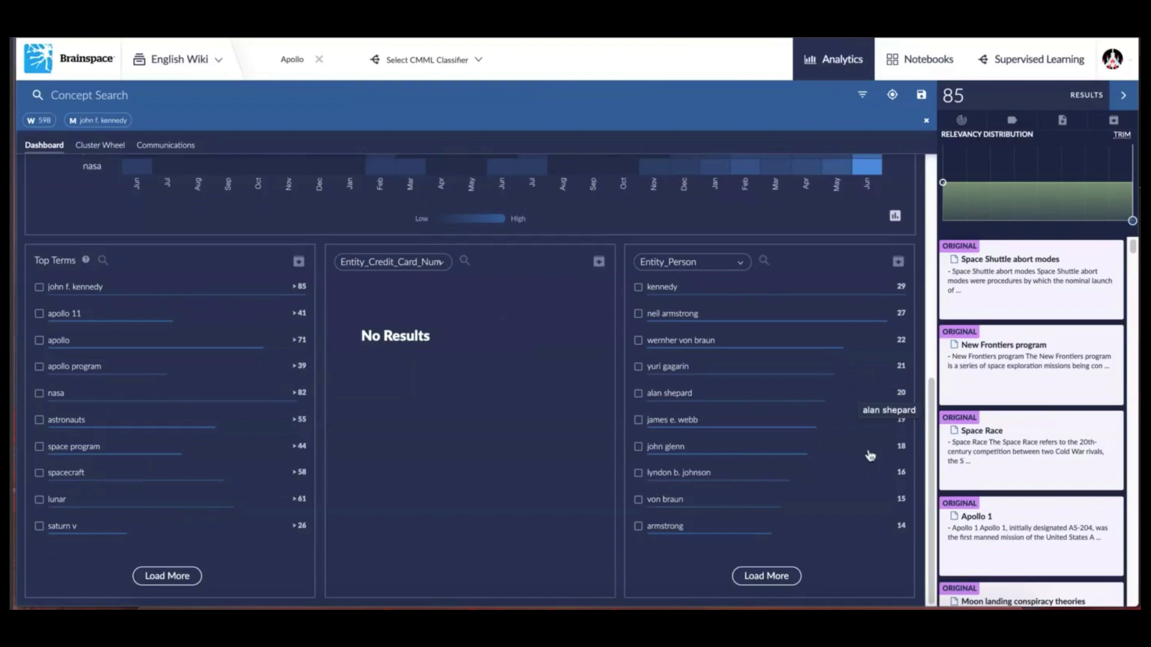
# Switch the active dataset from English Wiki to Enron 1 Million
pyautogui.scroll(3, 532, 376)
pyautogui.scroll(2, 532, 376)
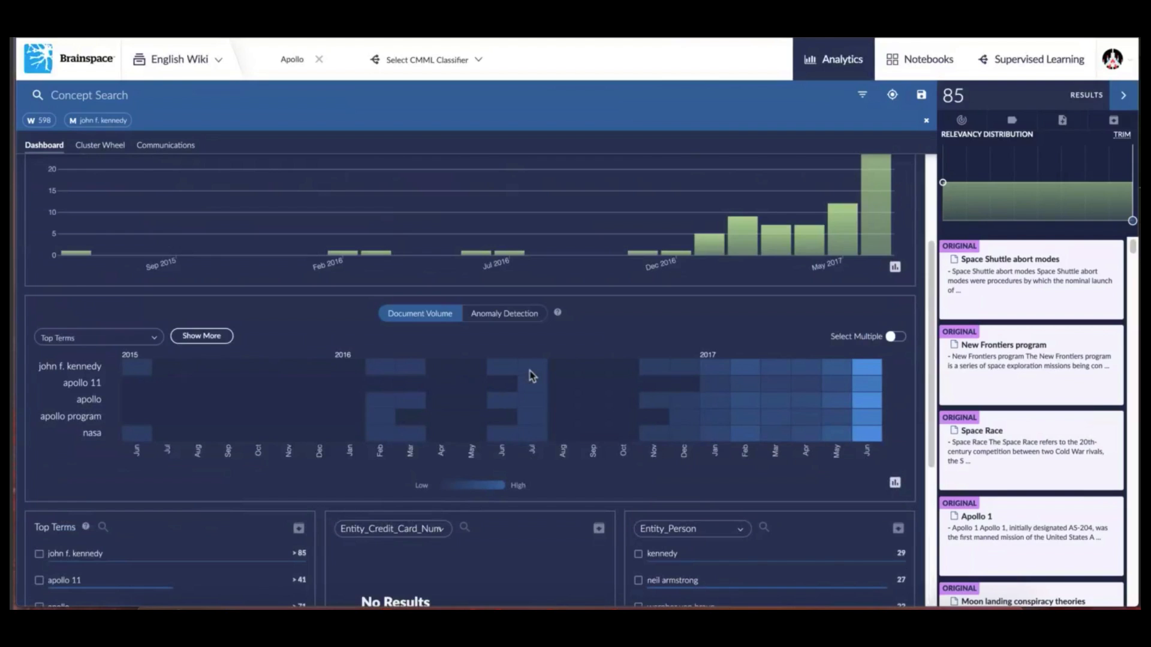
pyautogui.click(221, 55)
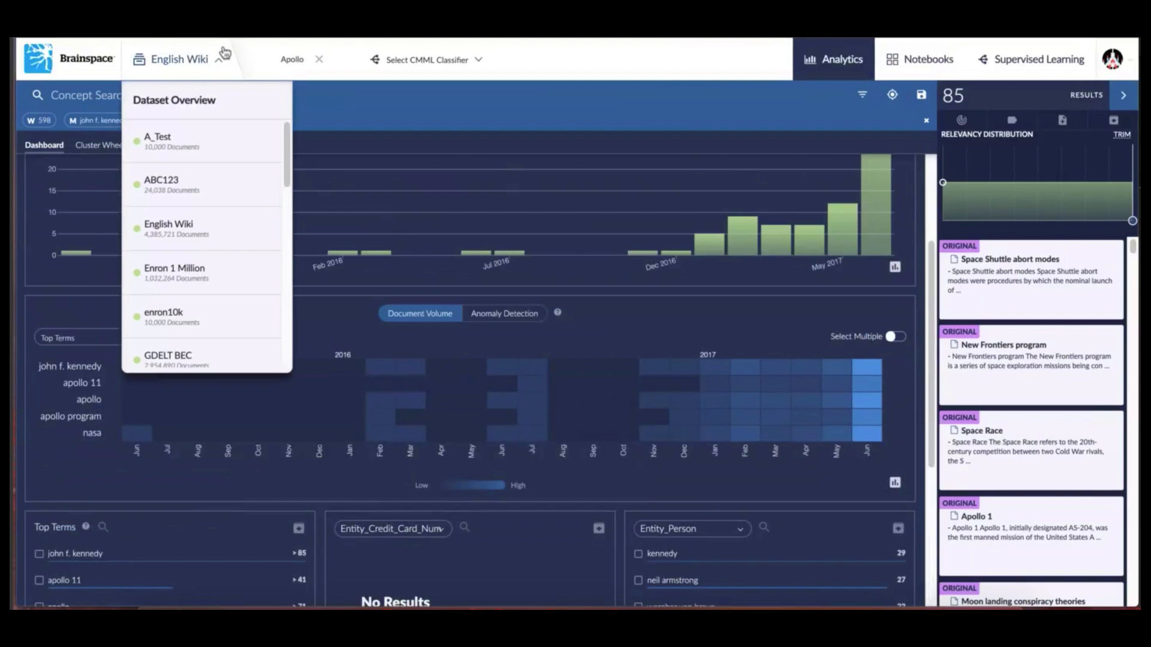
pyautogui.click(194, 276)
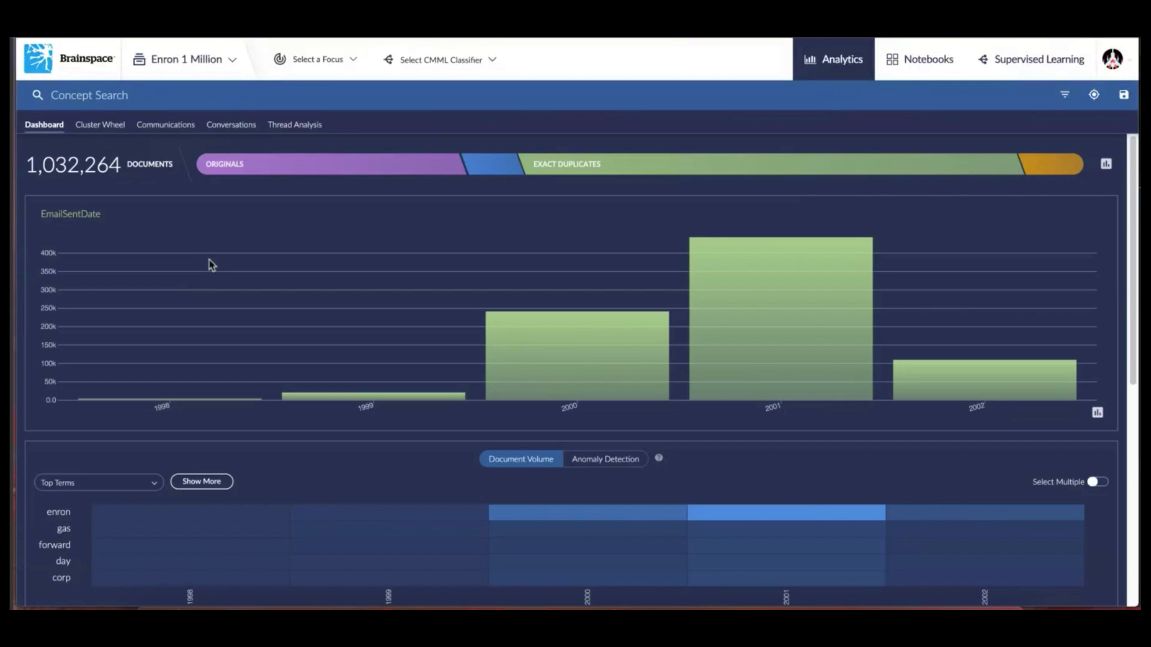
# Enter "minority investor" as the concept search text without running the search
pyautogui.click(226, 101)
pyautogui.write('mino')
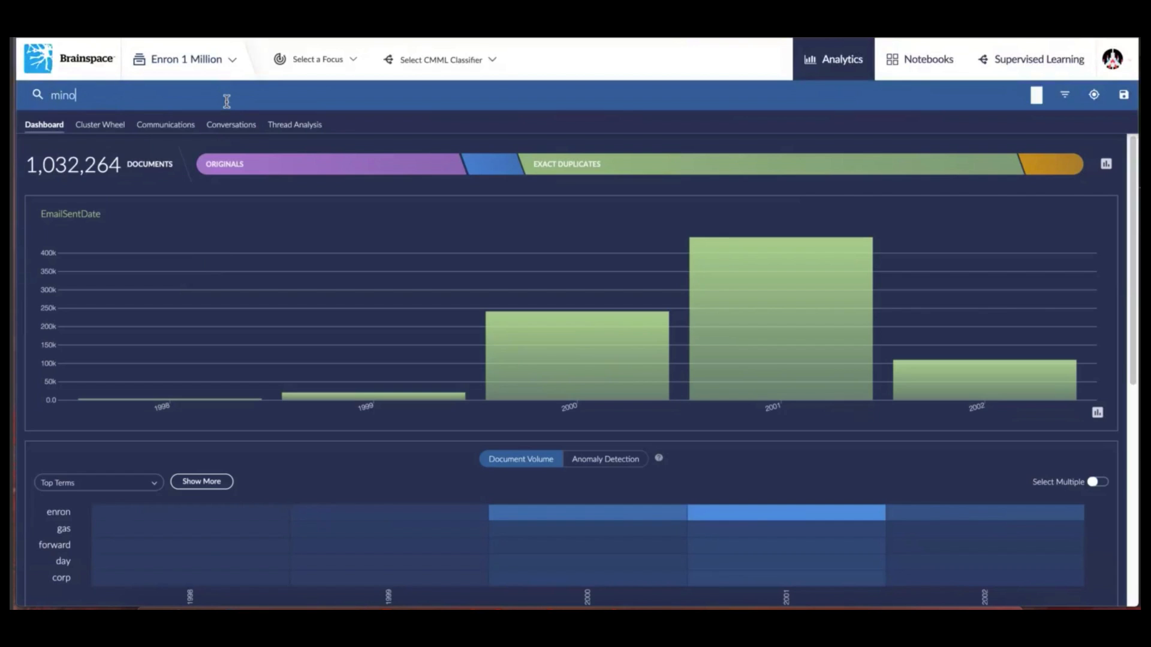
pyautogui.write('rity investor')
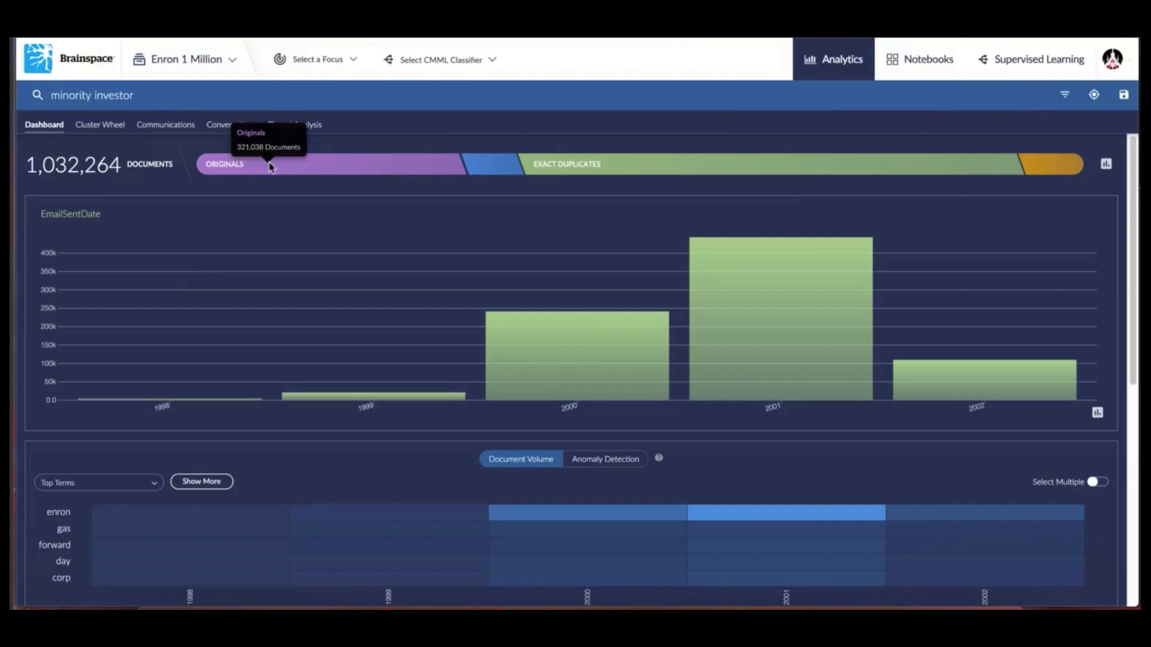
# Filter the documents to Originals and Near Duplicates with an EmailSentDate in 2000, and look over the dashboard facets
pyautogui.click(294, 165)
pyautogui.moveTo(419, 193)
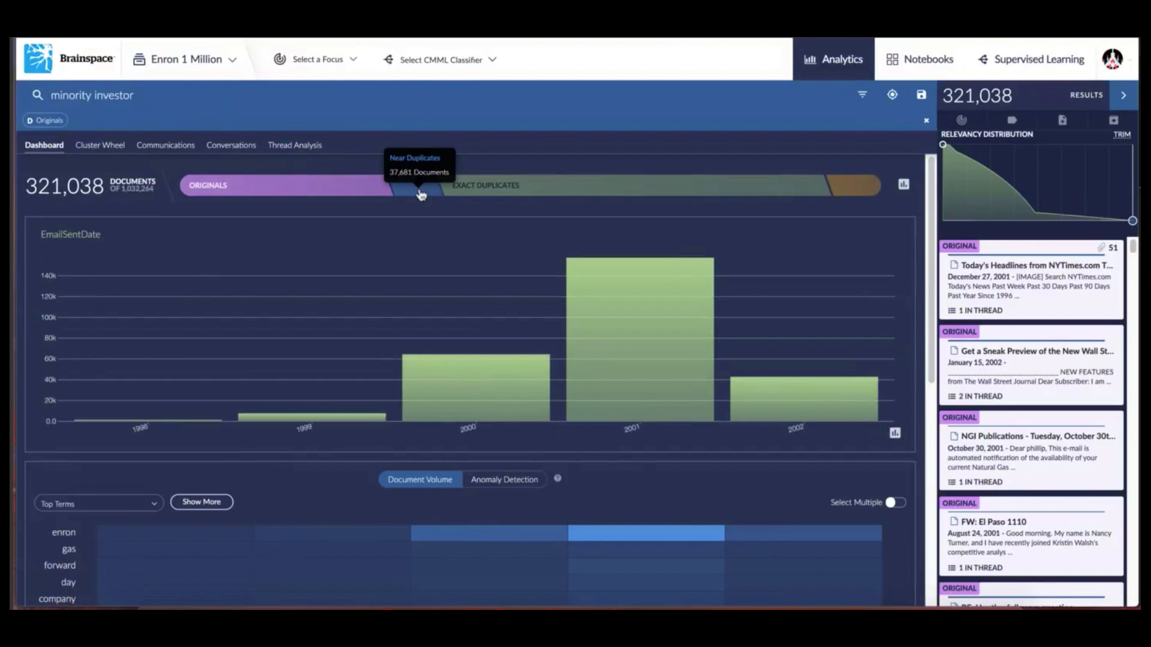
pyautogui.click(421, 193)
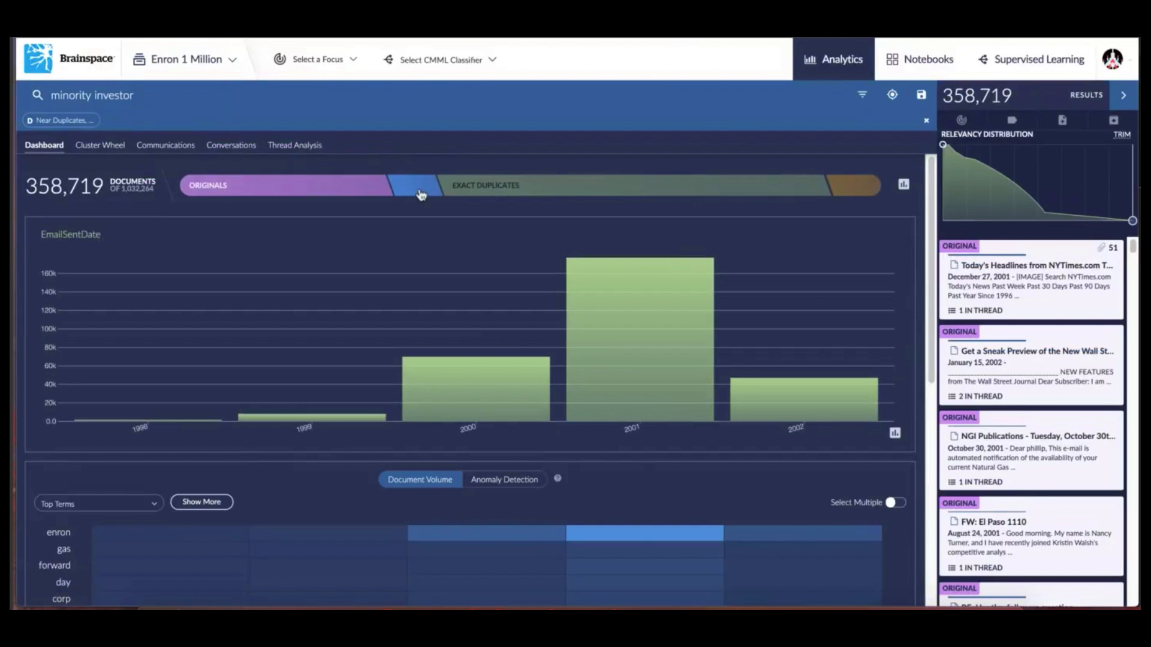
pyautogui.moveTo(500, 406)
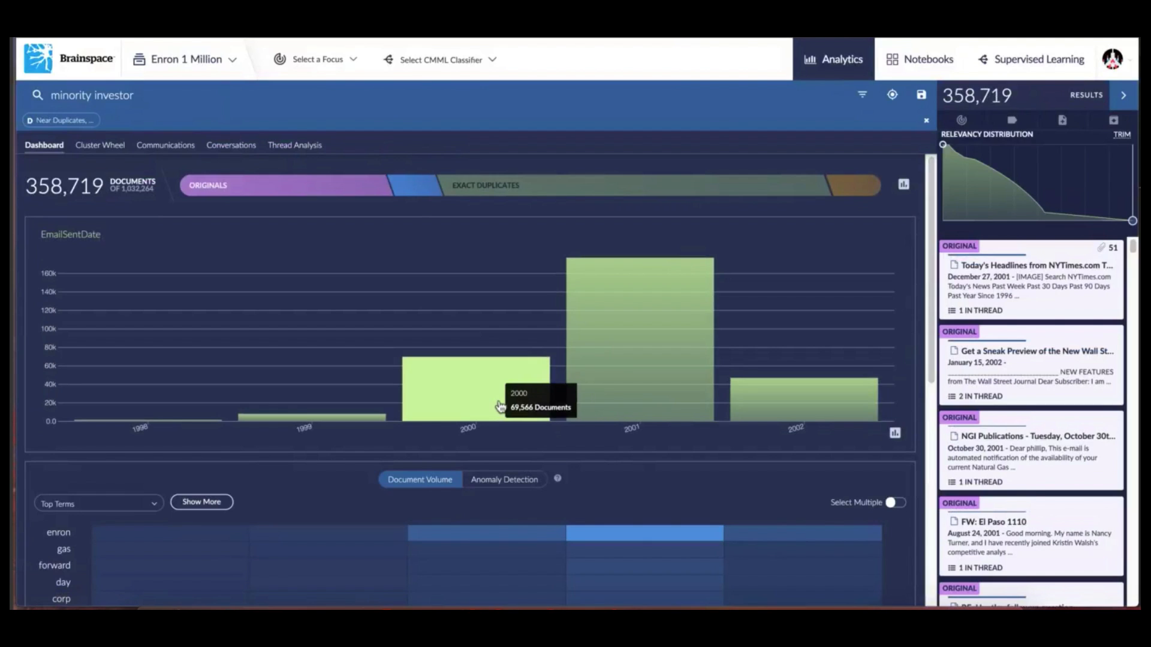
pyautogui.click(499, 406)
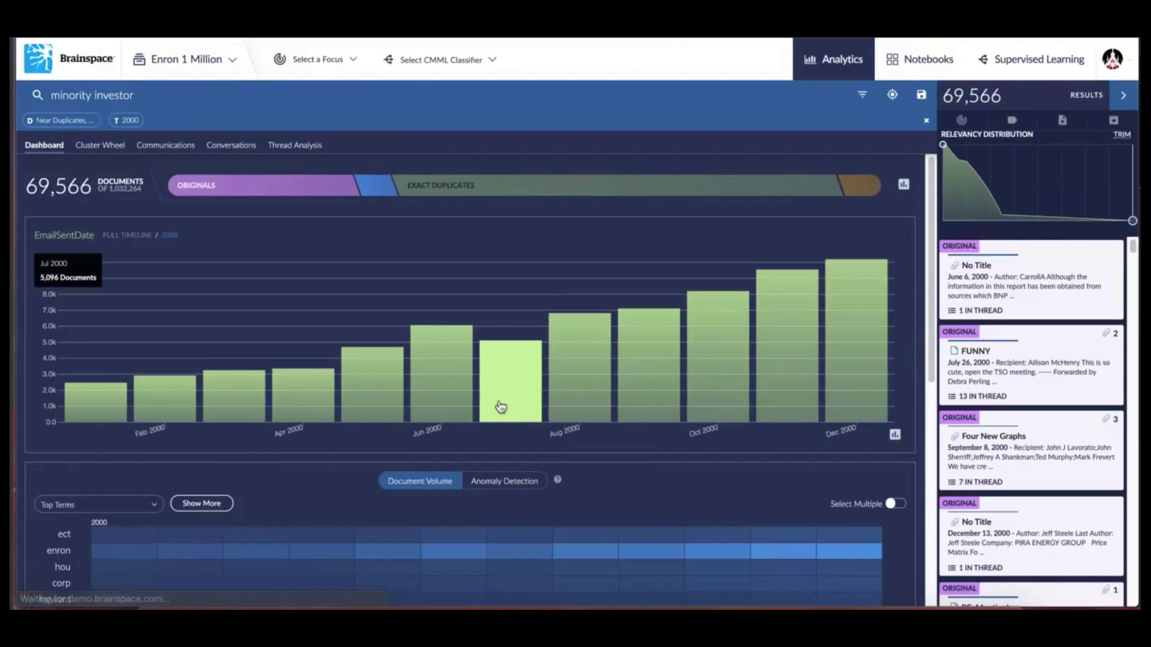
pyautogui.scroll(-3, 501, 407)
pyautogui.scroll(-5, 500, 407)
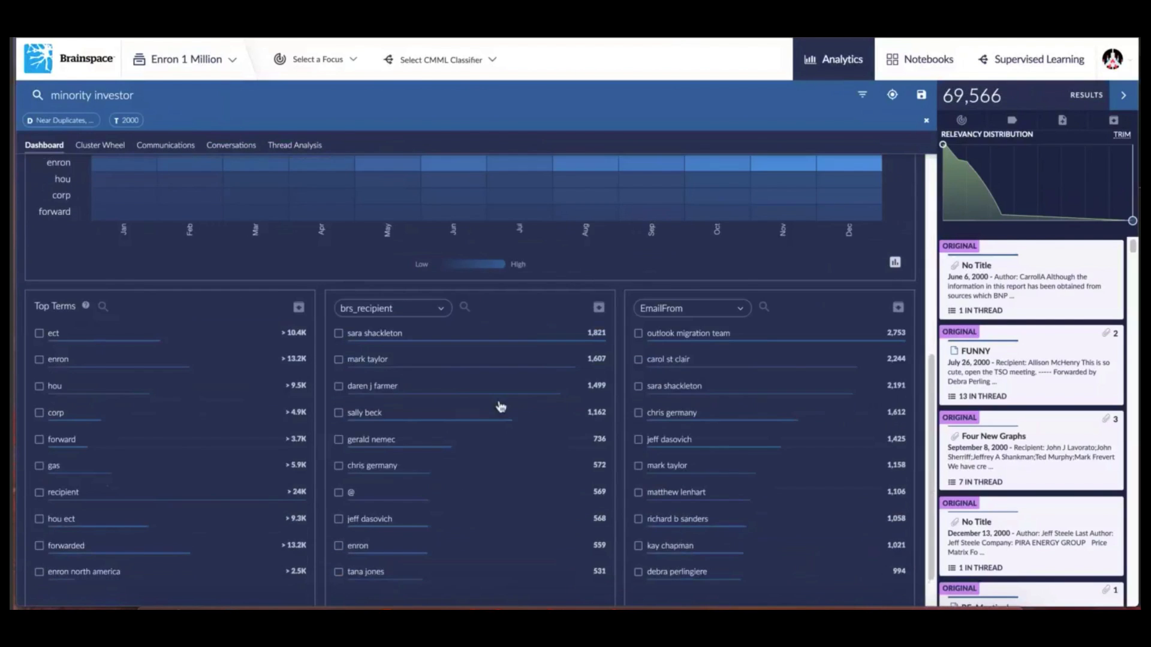
pyautogui.scroll(8, 500, 407)
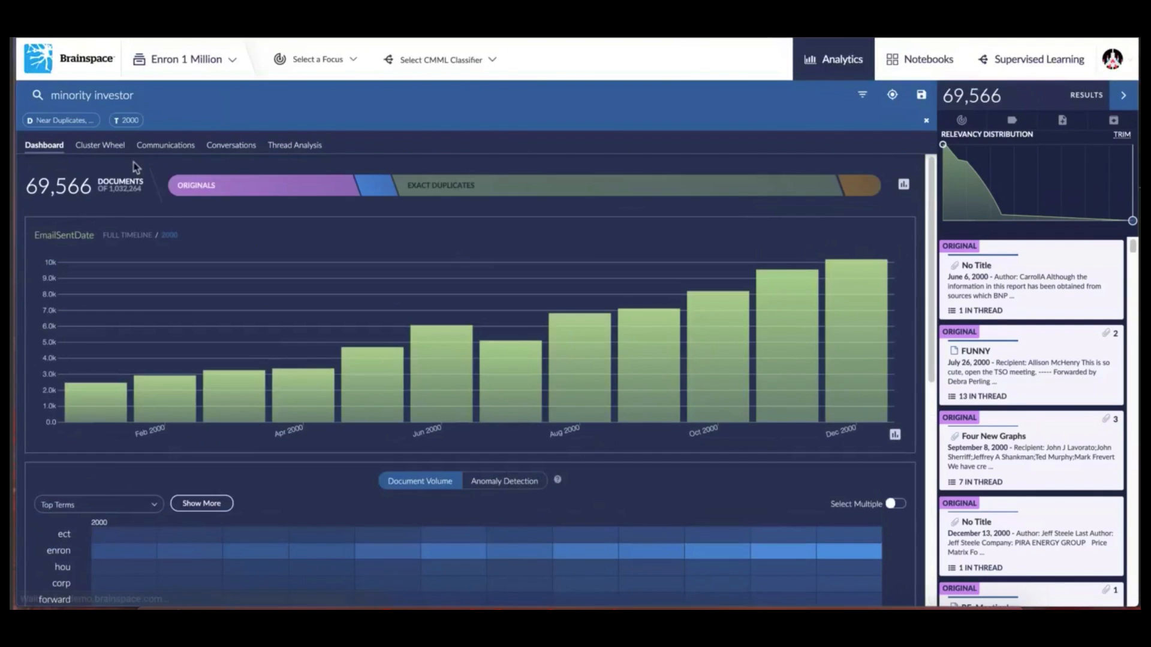
# Run the minority investor concept search, set the "friend of enron" concept's weight to Required, and find the matching content
pyautogui.click(346, 94)
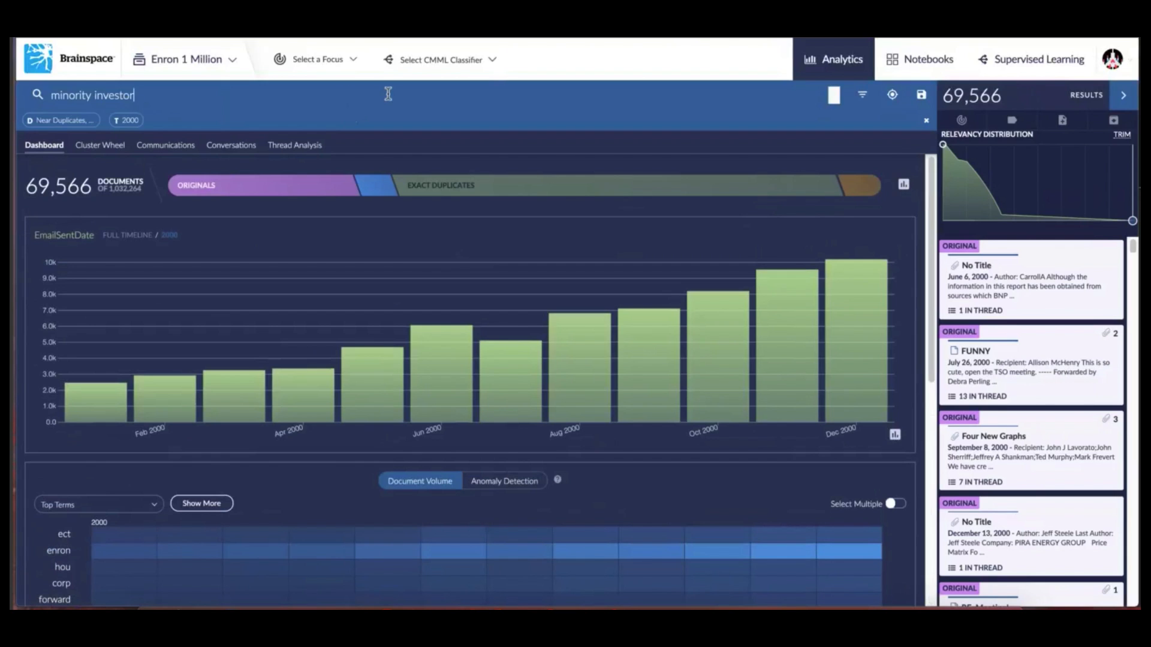
pyautogui.press('Return')
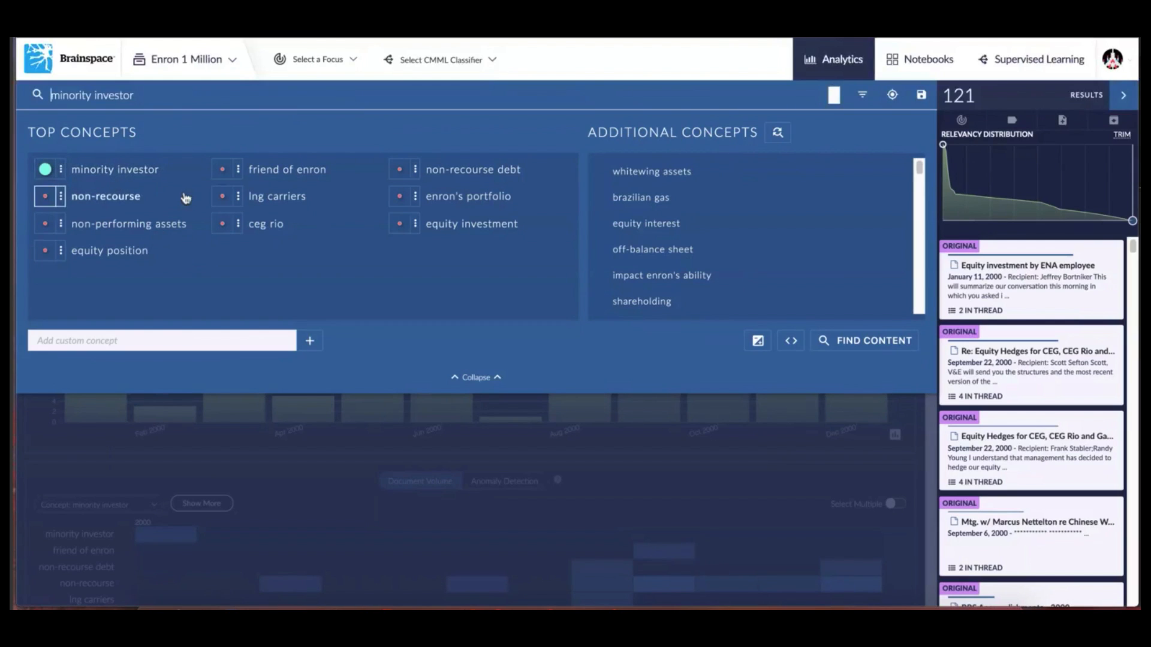
pyautogui.click(240, 176)
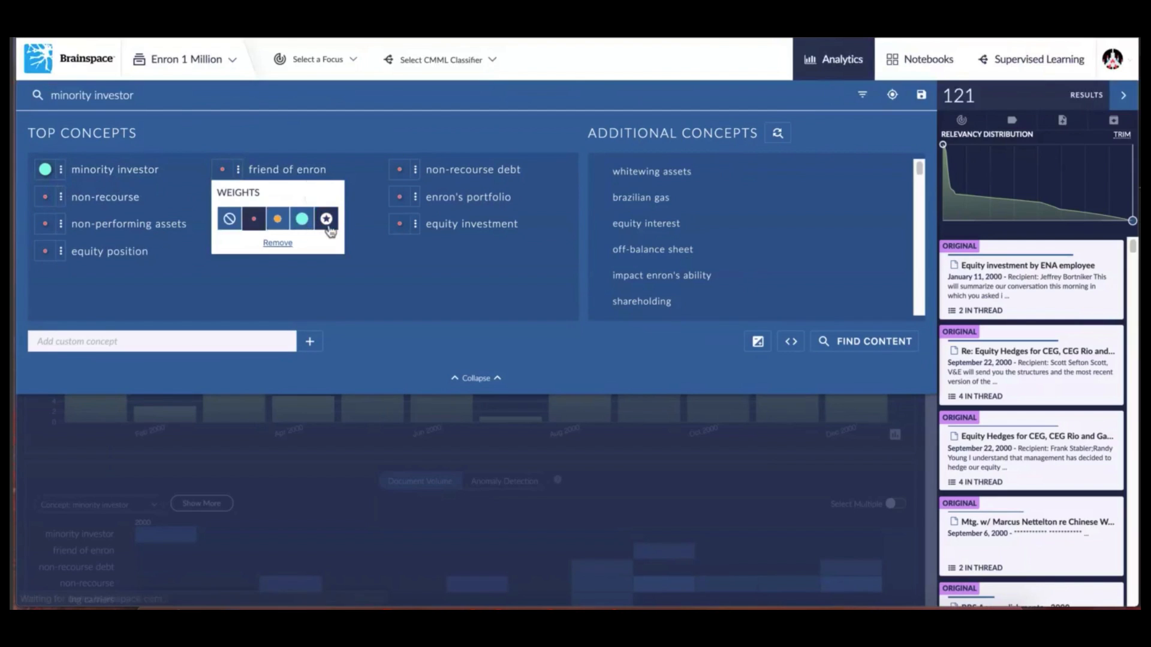
pyautogui.click(327, 220)
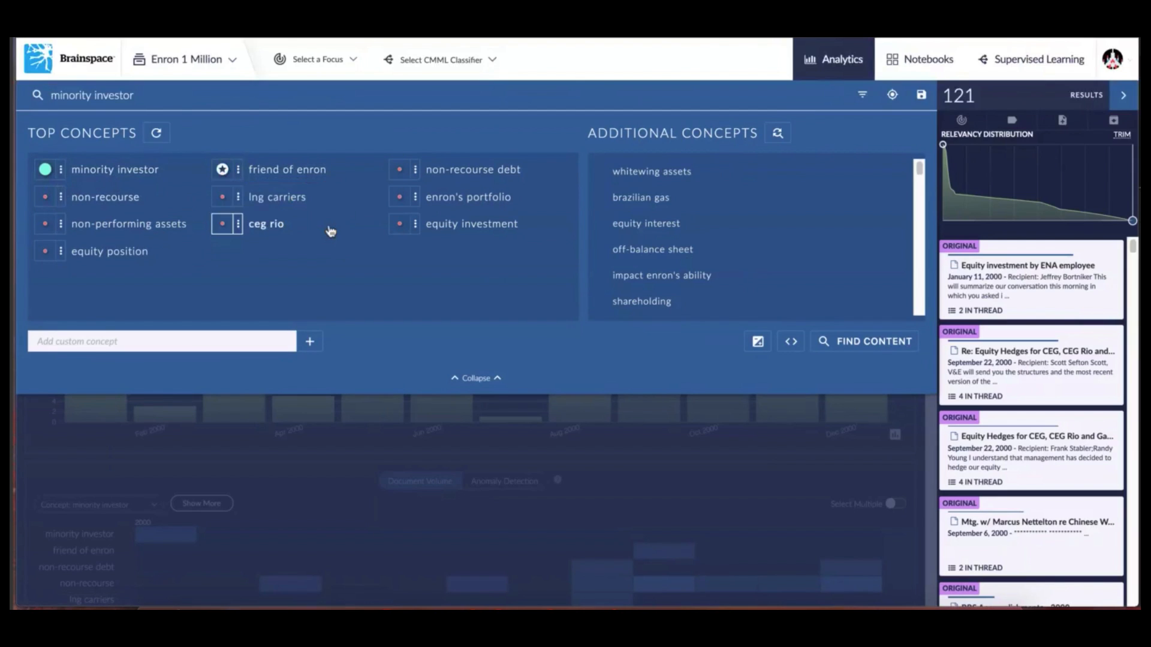
pyautogui.click(882, 348)
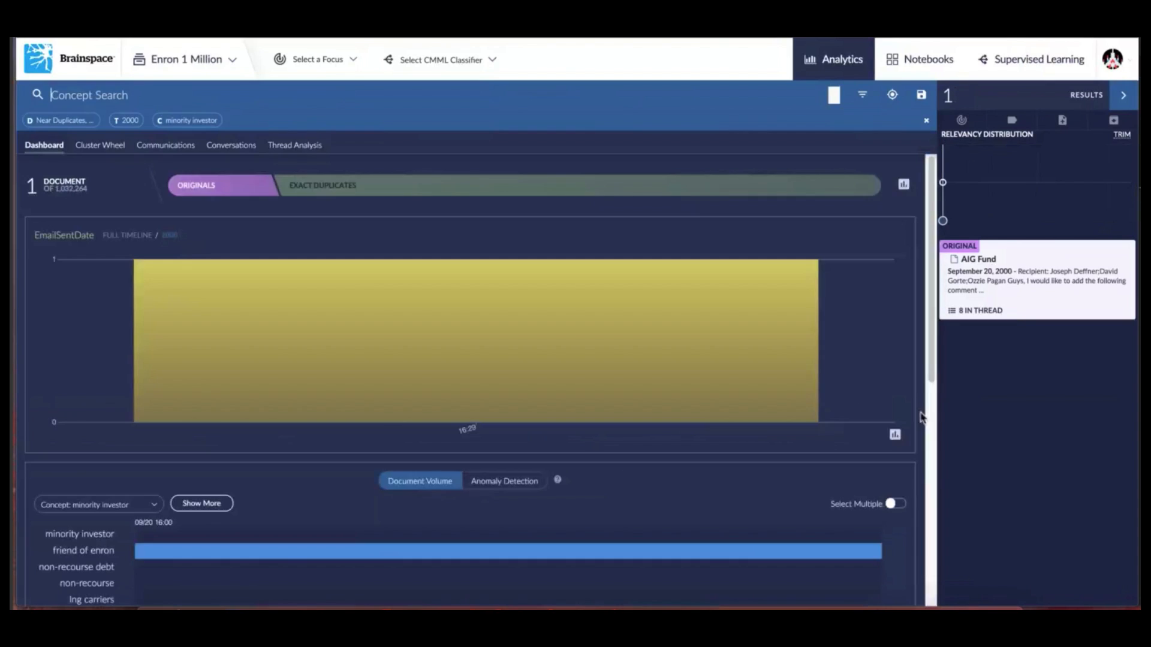
# Read the AIG Fund email and run a More Like This search on the word "Raptor" in its text
pyautogui.click(1017, 274)
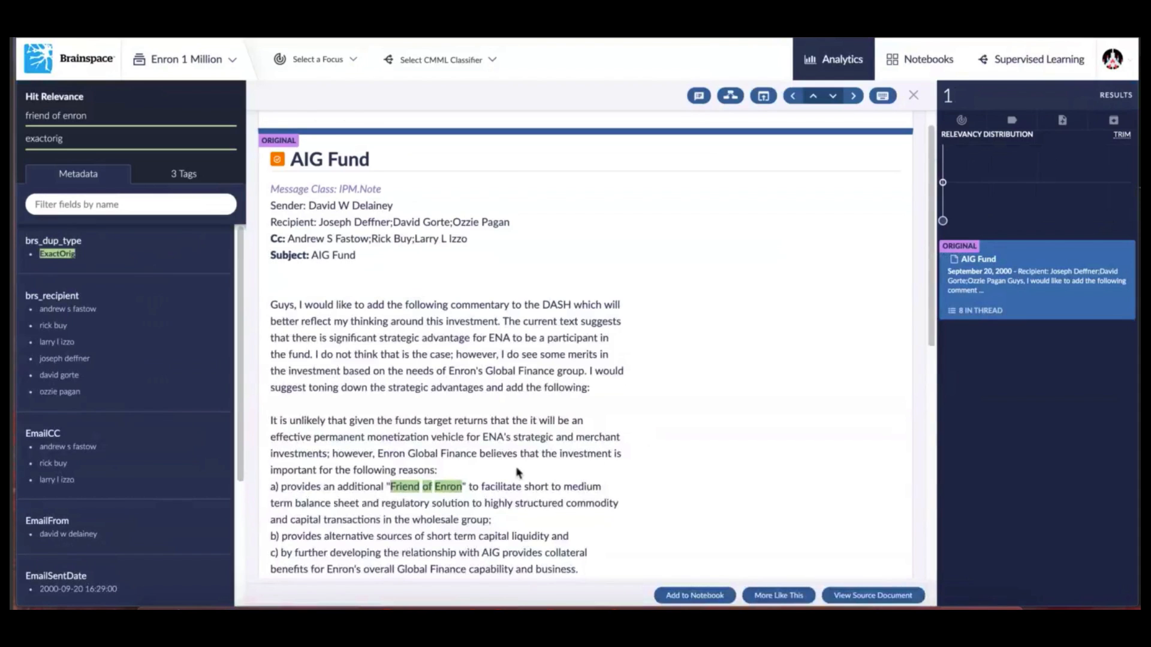
pyautogui.scroll(-1, 642, 437)
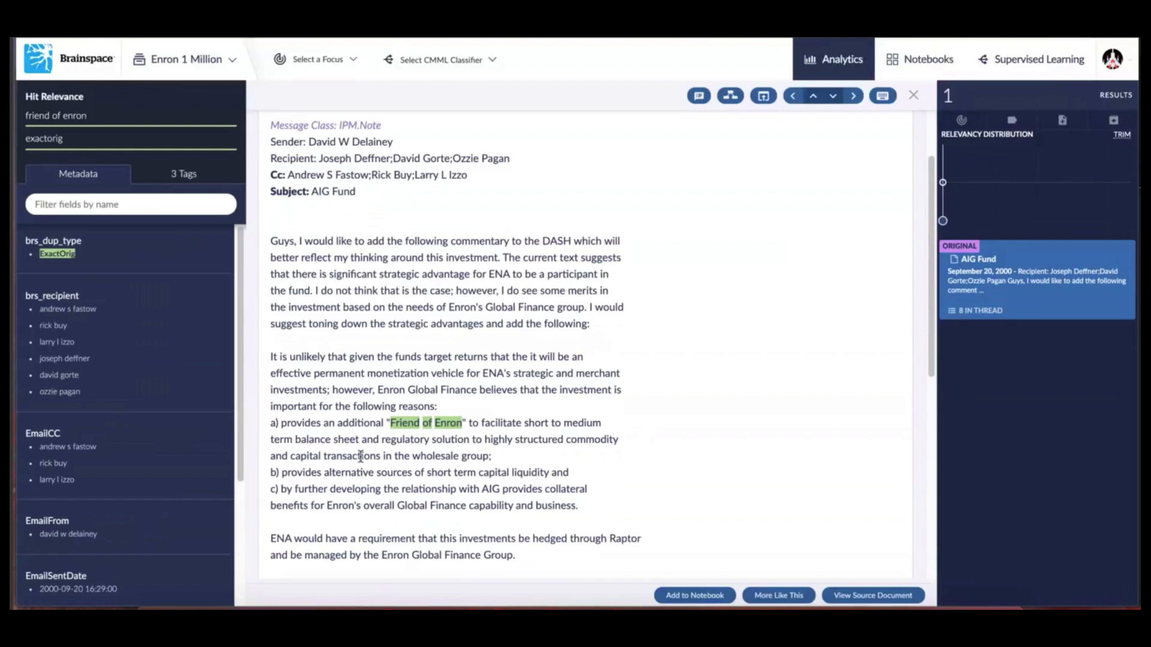
pyautogui.scroll(-1, 630, 423)
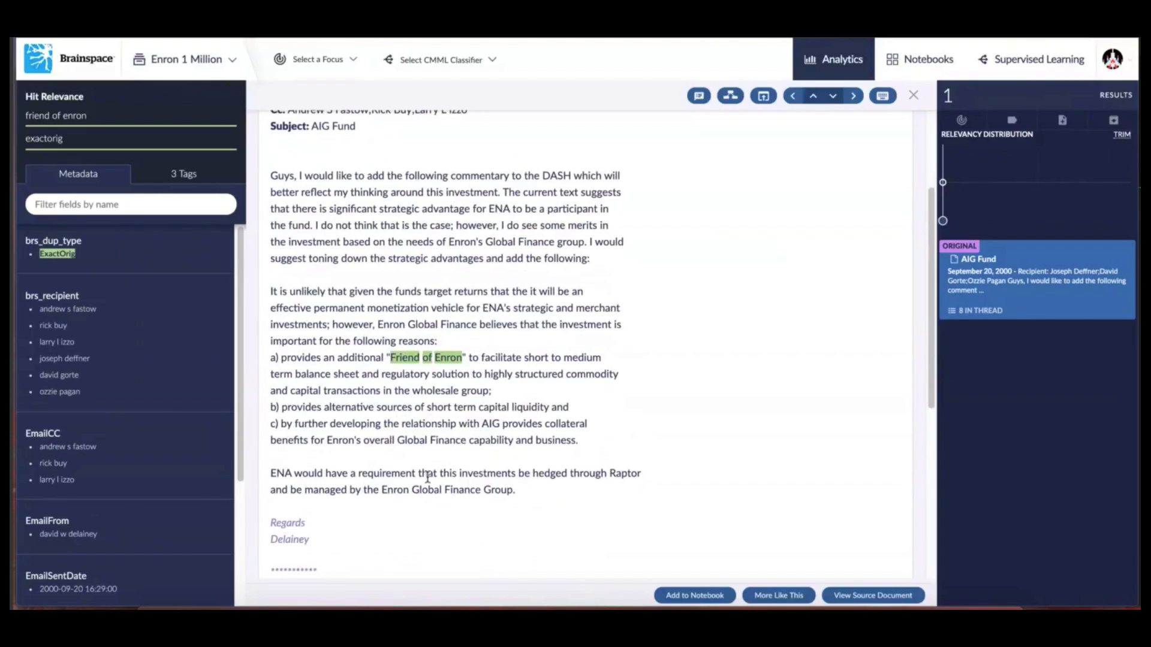
pyautogui.doubleClick(611, 476)
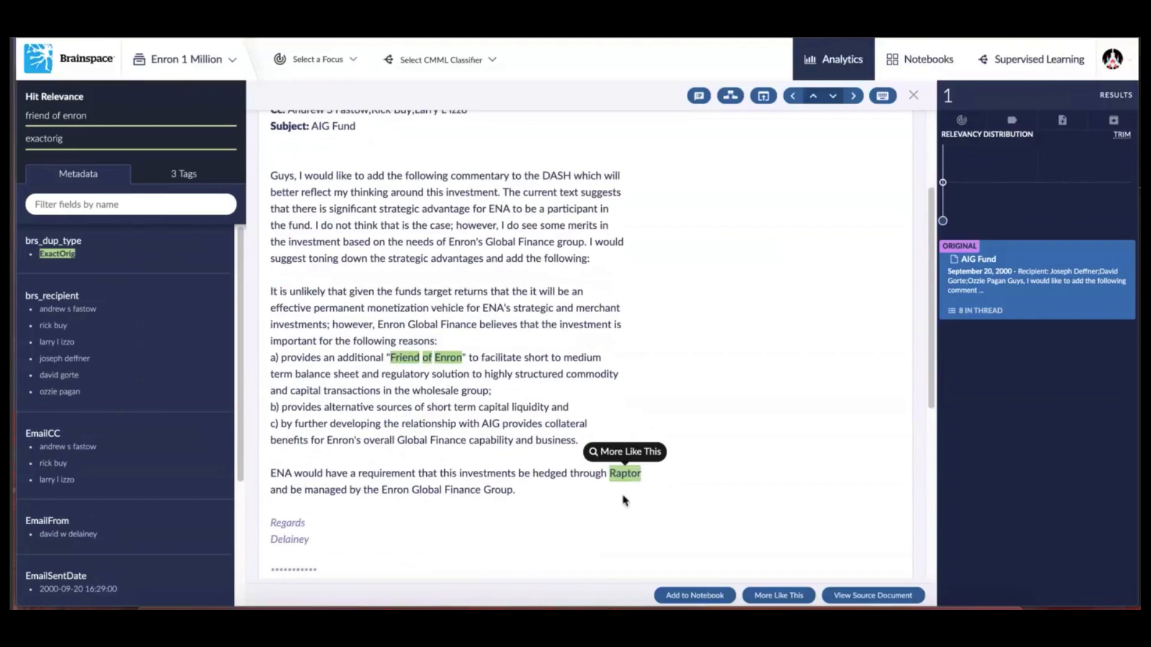
pyautogui.click(643, 455)
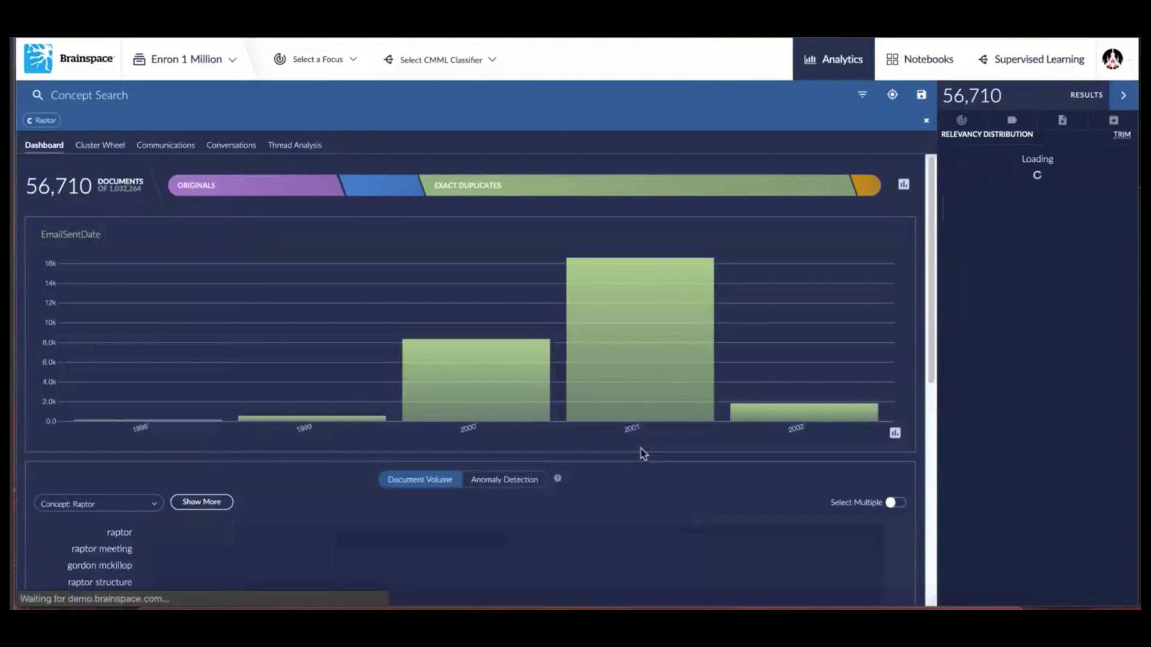
pyautogui.click(60, 122)
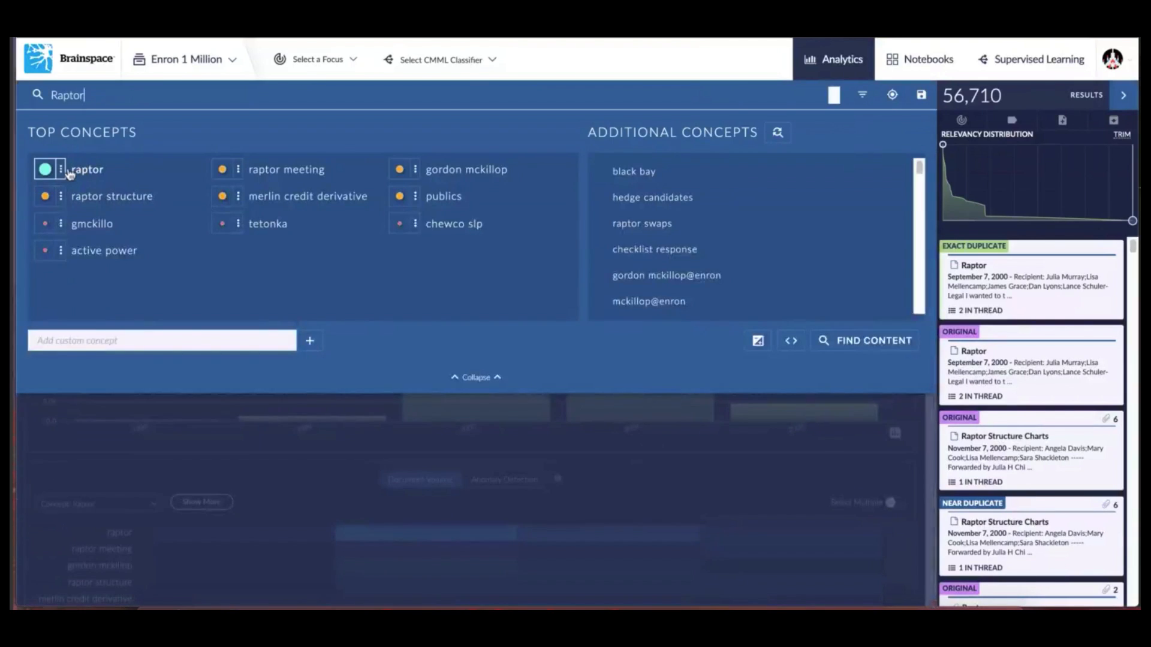
pyautogui.click(61, 172)
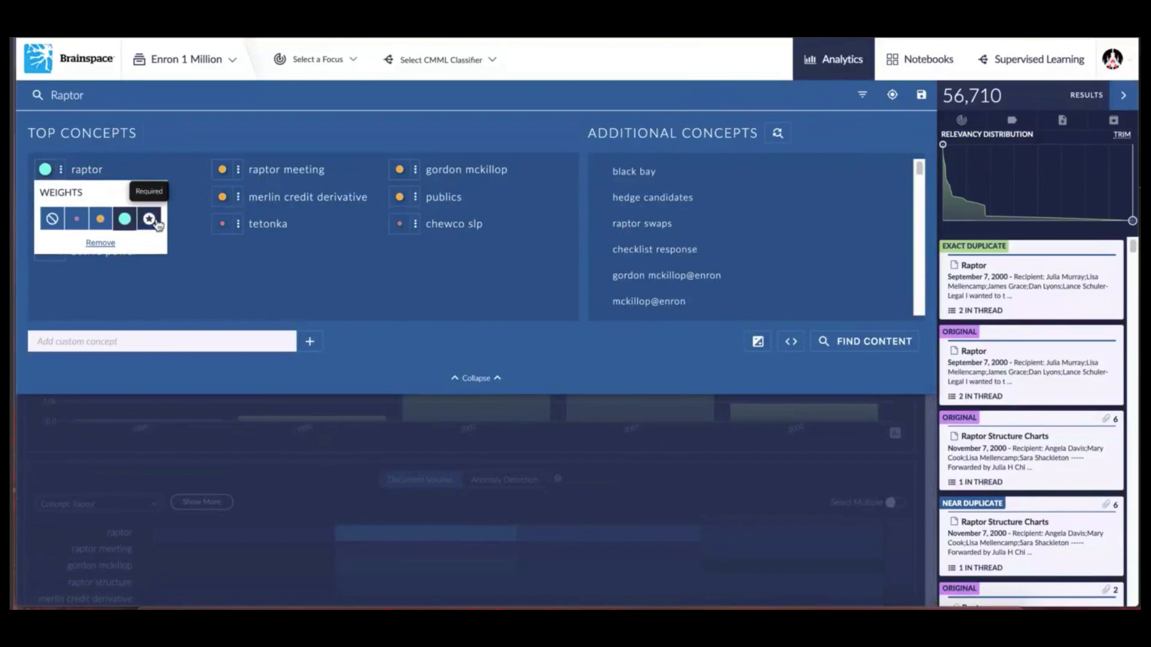
pyautogui.click(150, 218)
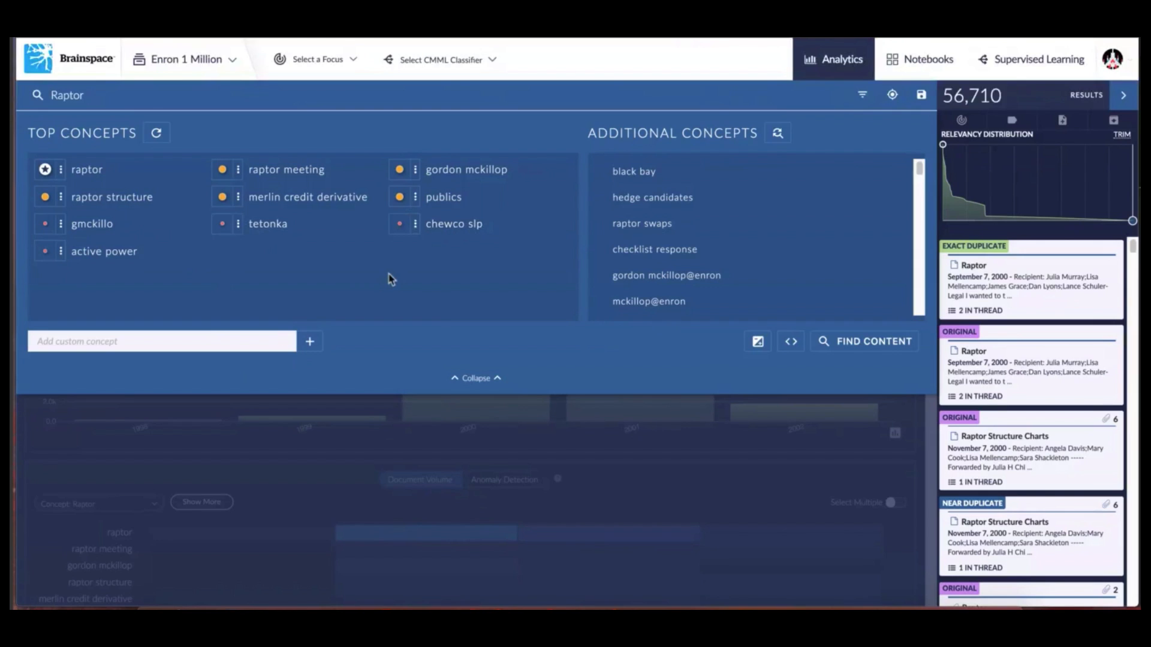
pyautogui.click(918, 422)
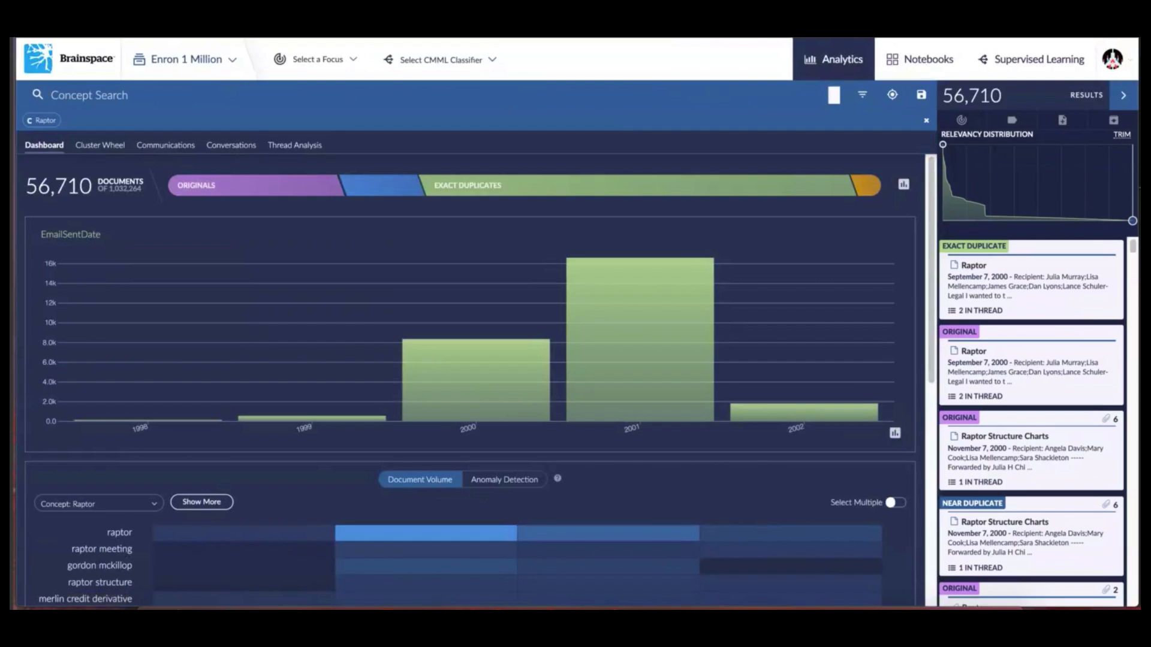
# Set the "raptor" concept's weight to Required in the Raptor search, find the matching content, and collapse the concept settings
pyautogui.click(54, 122)
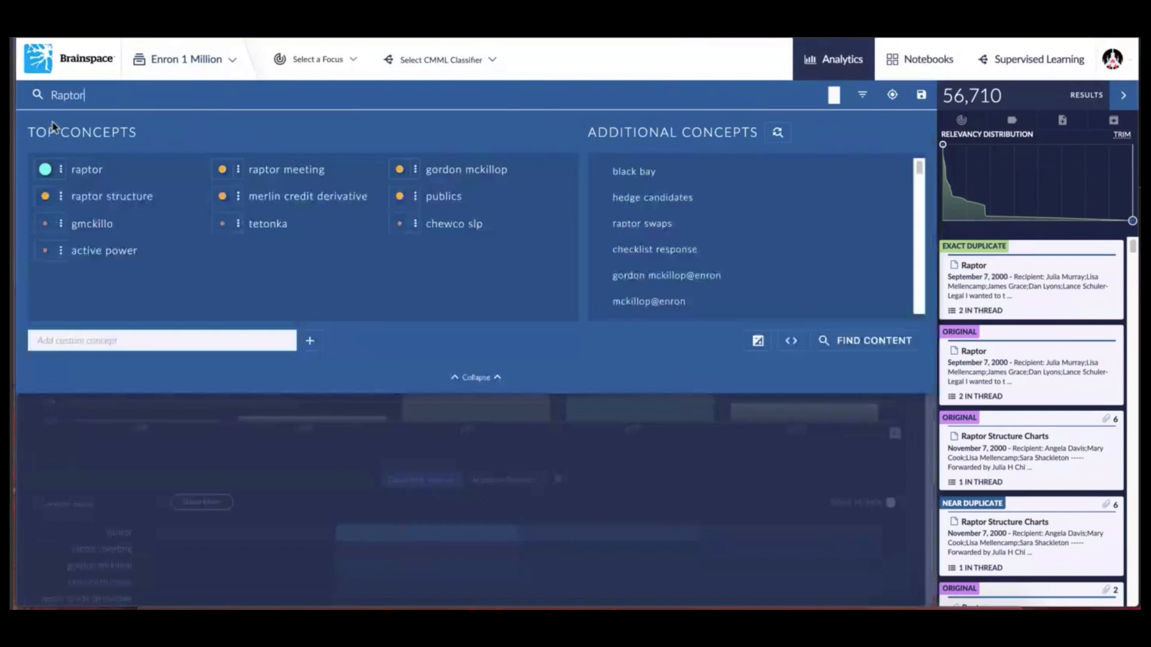
pyautogui.click(62, 173)
pyautogui.click(149, 216)
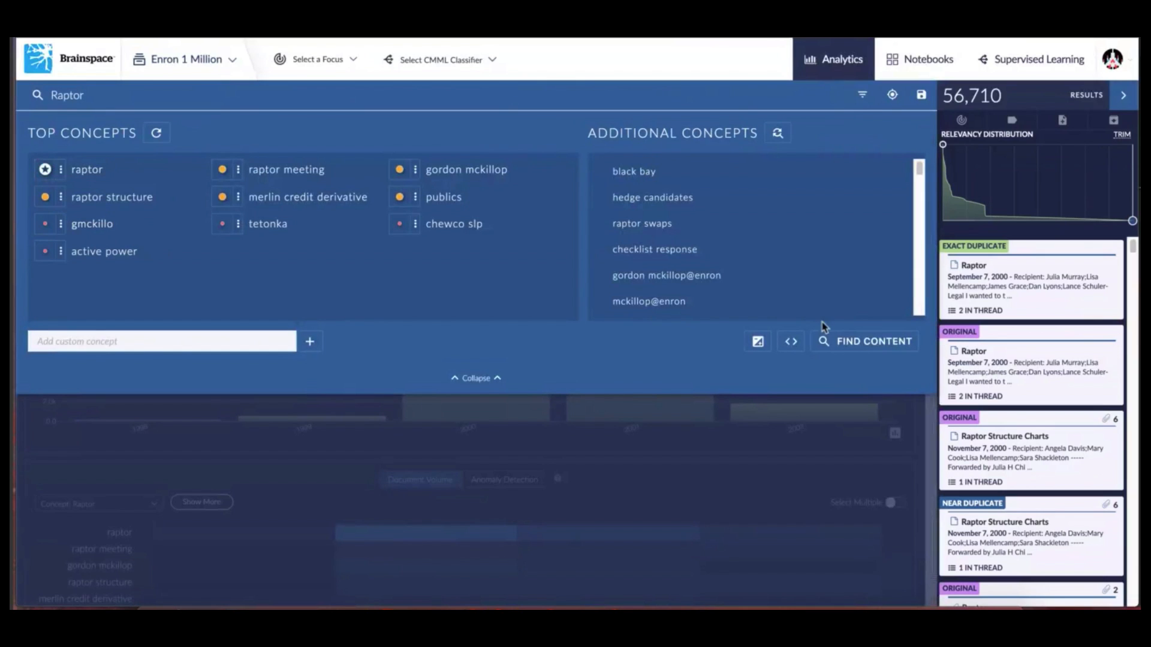
pyautogui.click(886, 342)
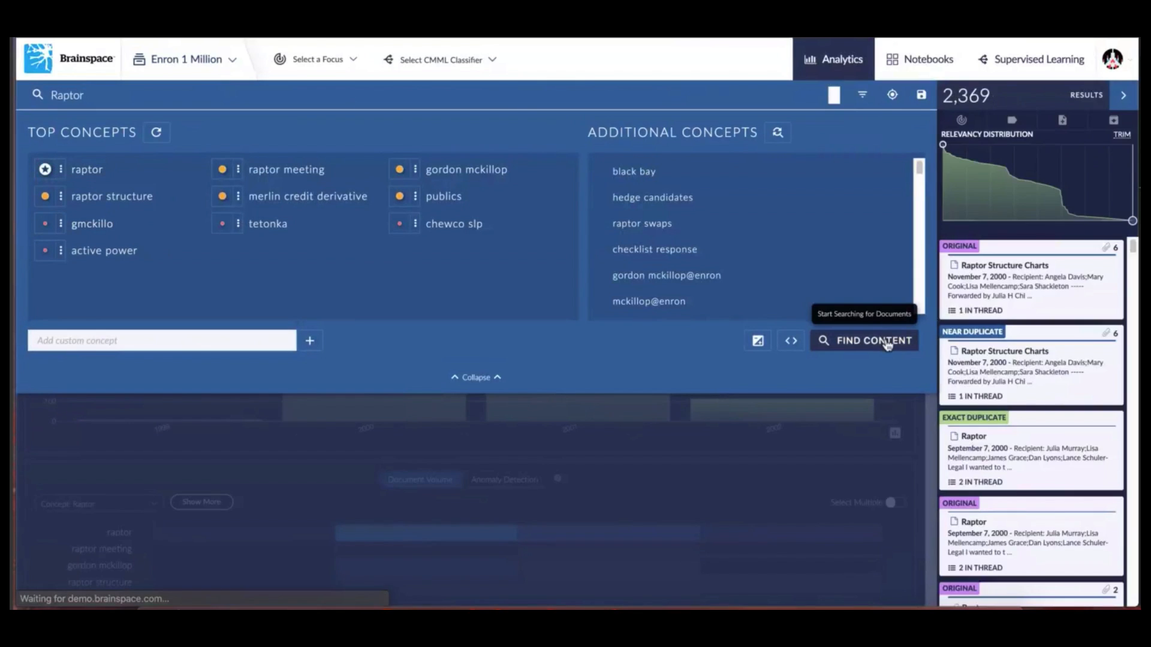
pyautogui.click(917, 441)
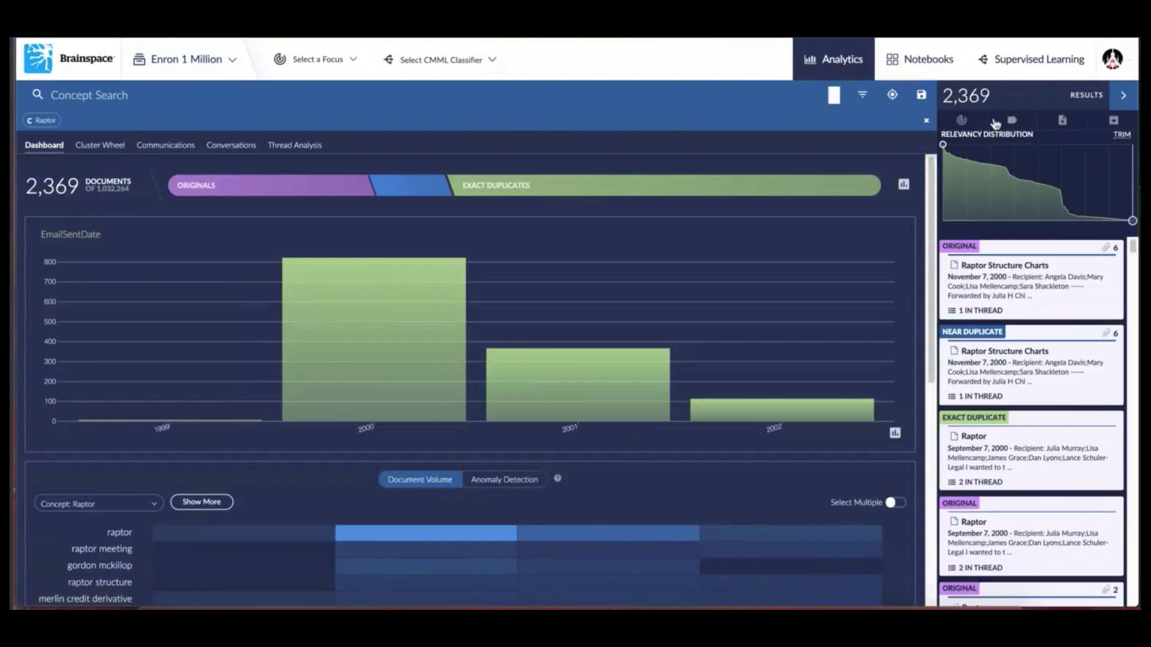
# Filter the Raptor search results to Originals and Near Duplicates
pyautogui.click(264, 186)
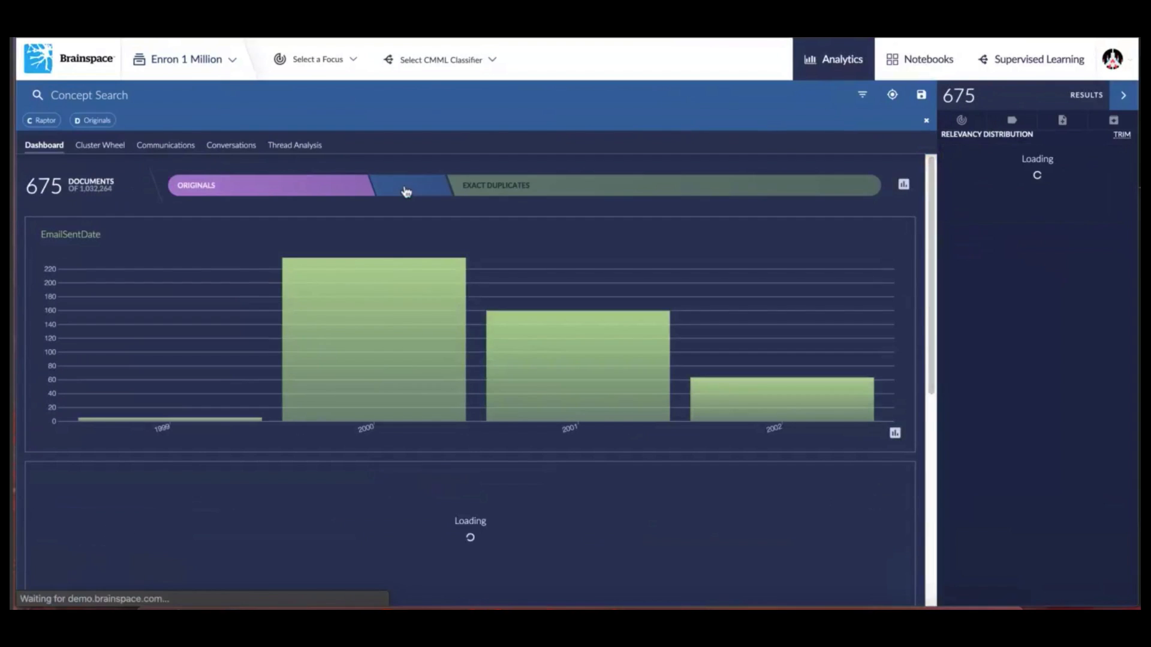
pyautogui.click(406, 190)
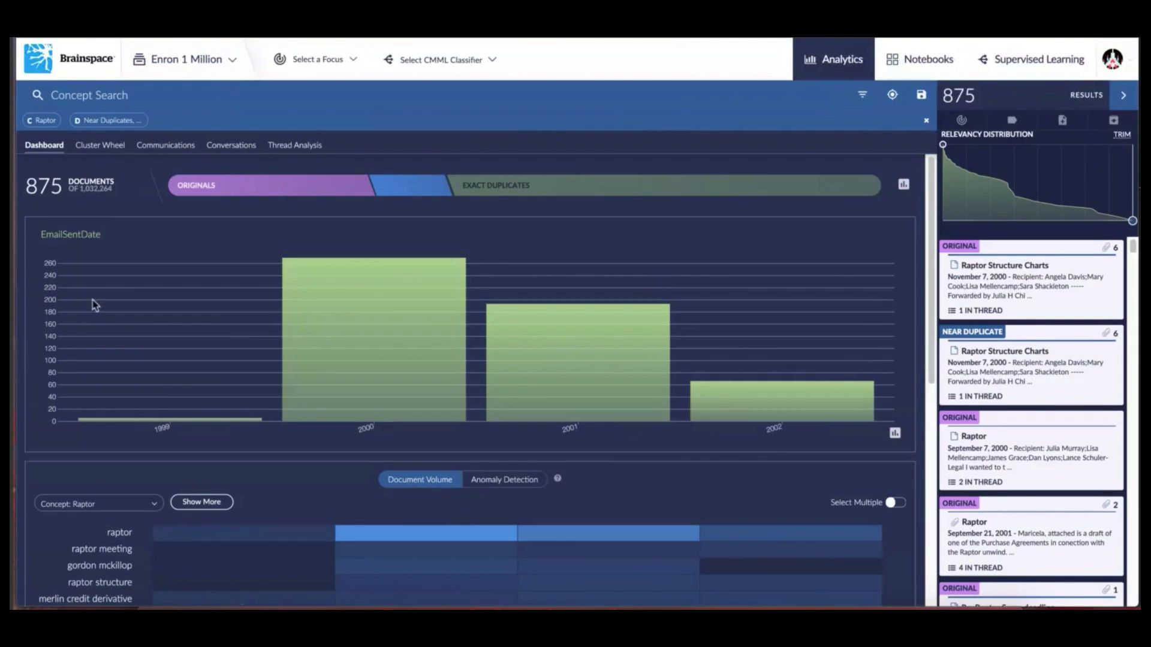
# Open the communications map for the Raptor results and show it by domains instead of people
pyautogui.scroll(-3, 160, 248)
pyautogui.scroll(3, 159, 249)
pyautogui.click(148, 150)
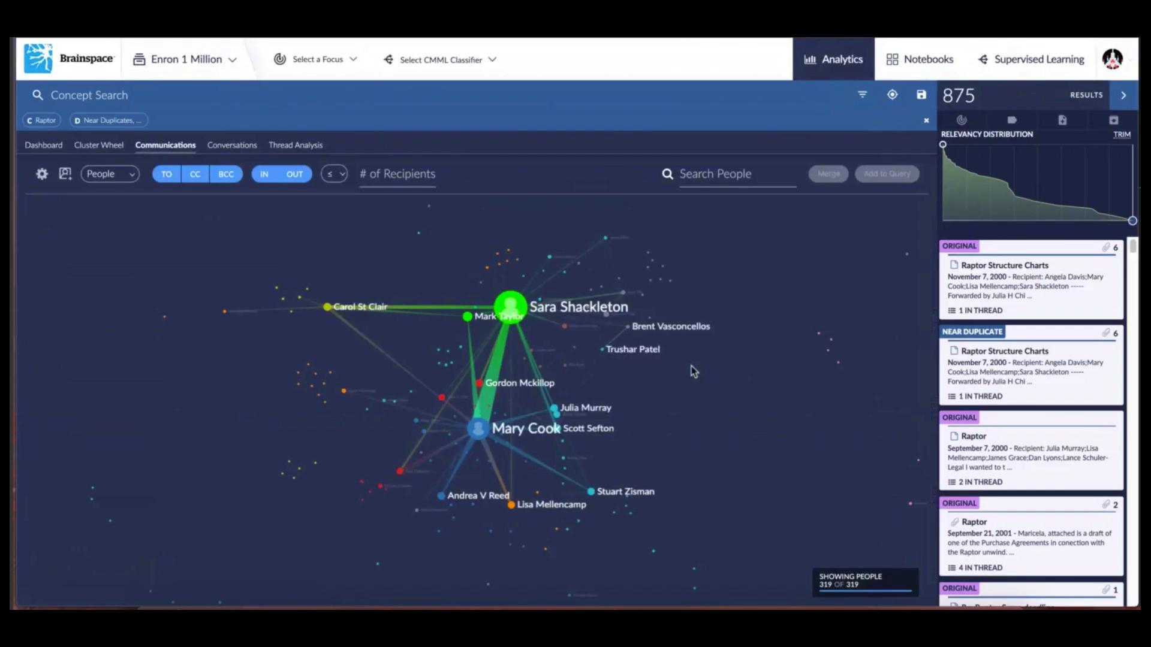
pyautogui.scroll(2, 636, 399)
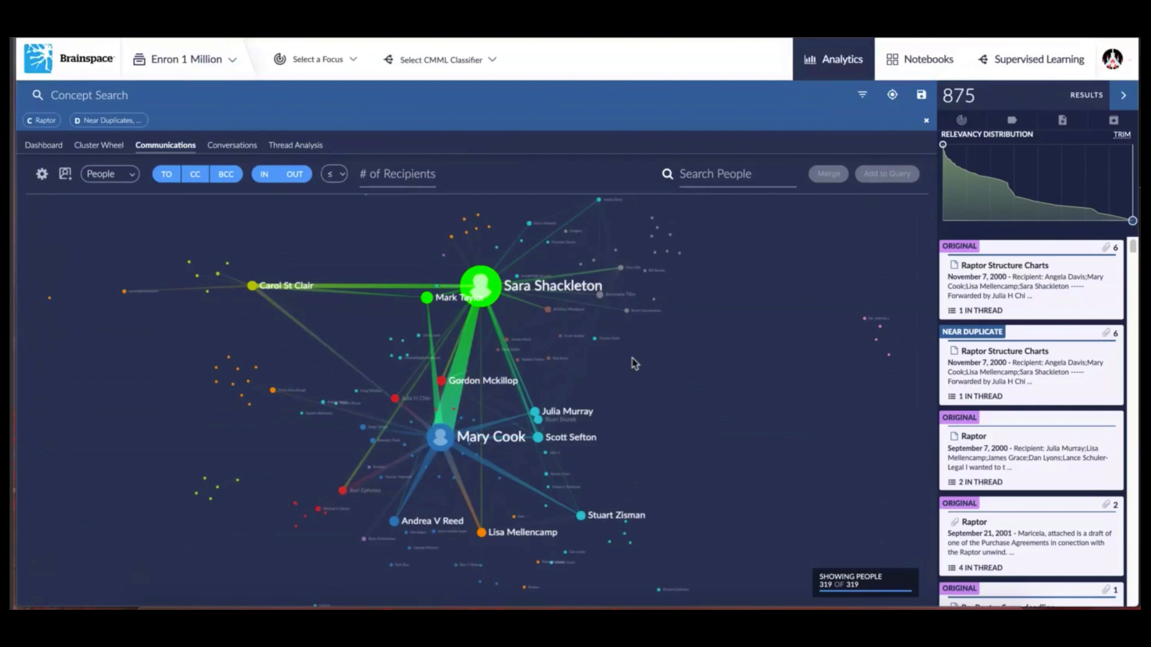
pyautogui.click(132, 175)
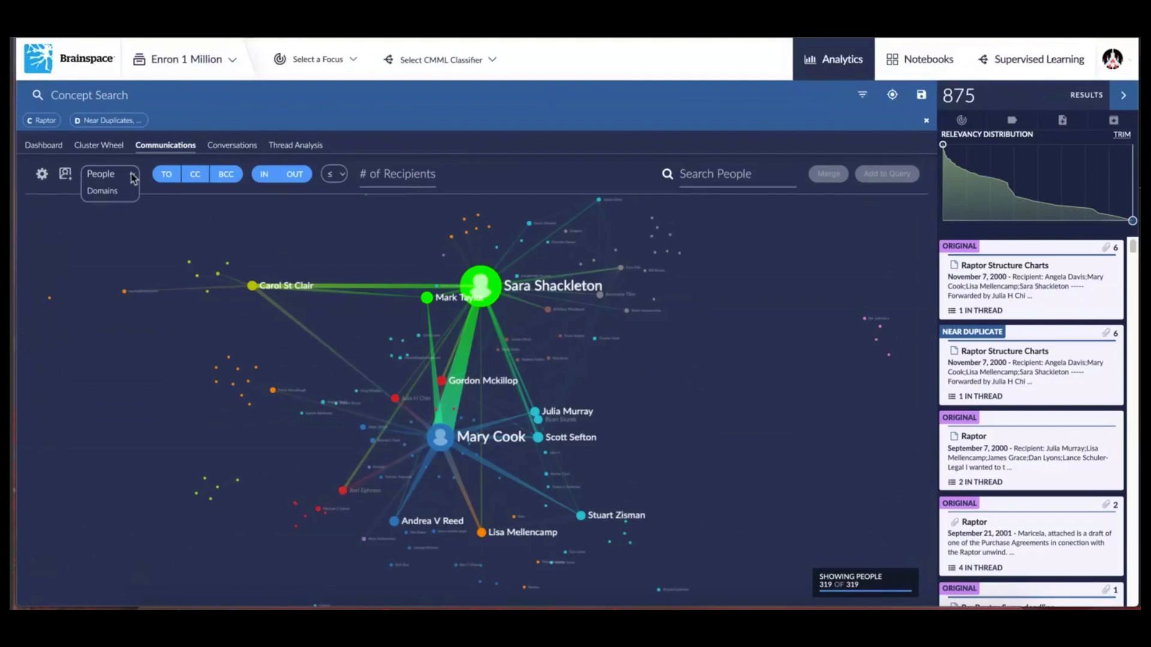
pyautogui.click(102, 191)
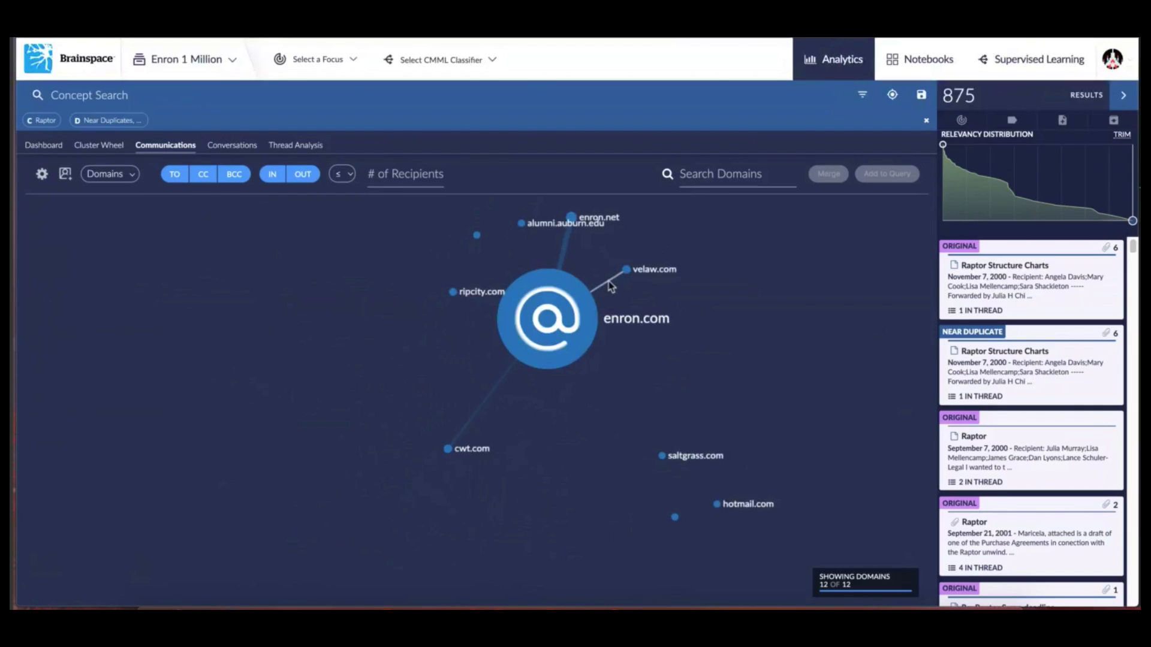
# Add the communication between enron.com and velaw.com to the query, and show the communications map by people
pyautogui.click(610, 287)
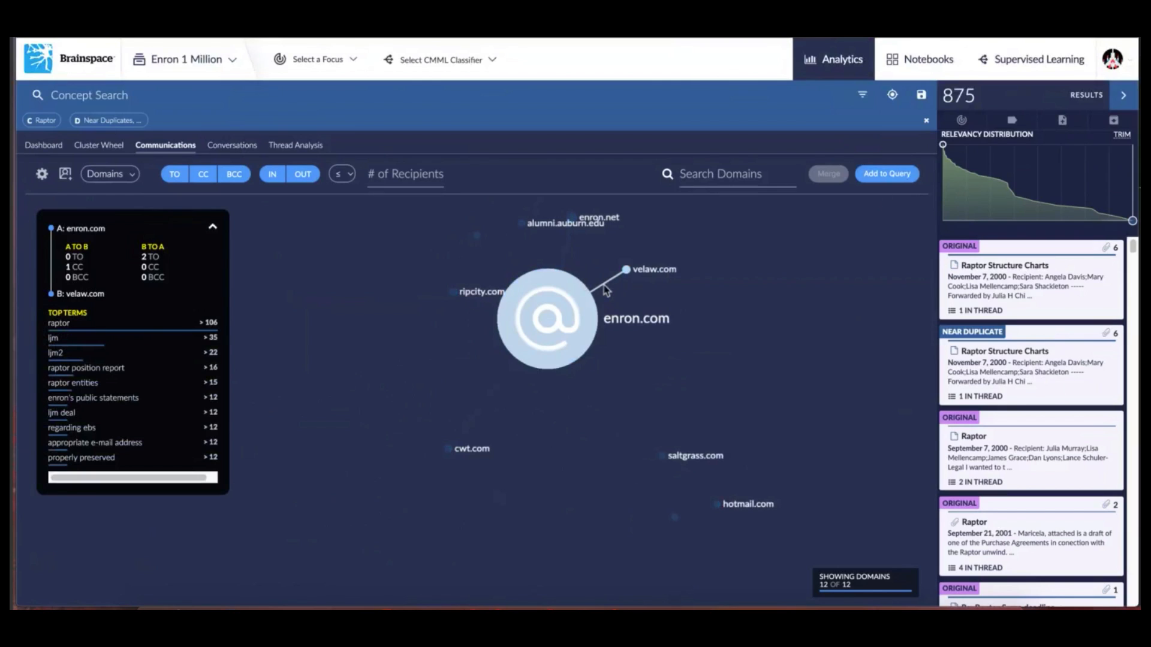
pyautogui.click(887, 174)
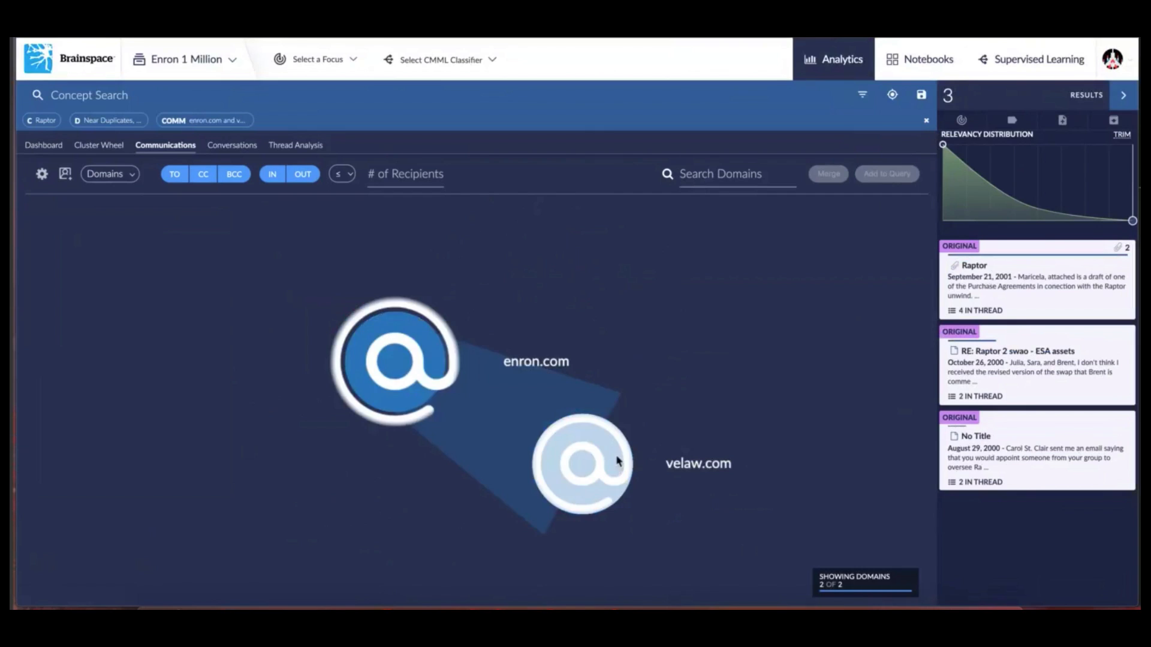
pyautogui.click(109, 176)
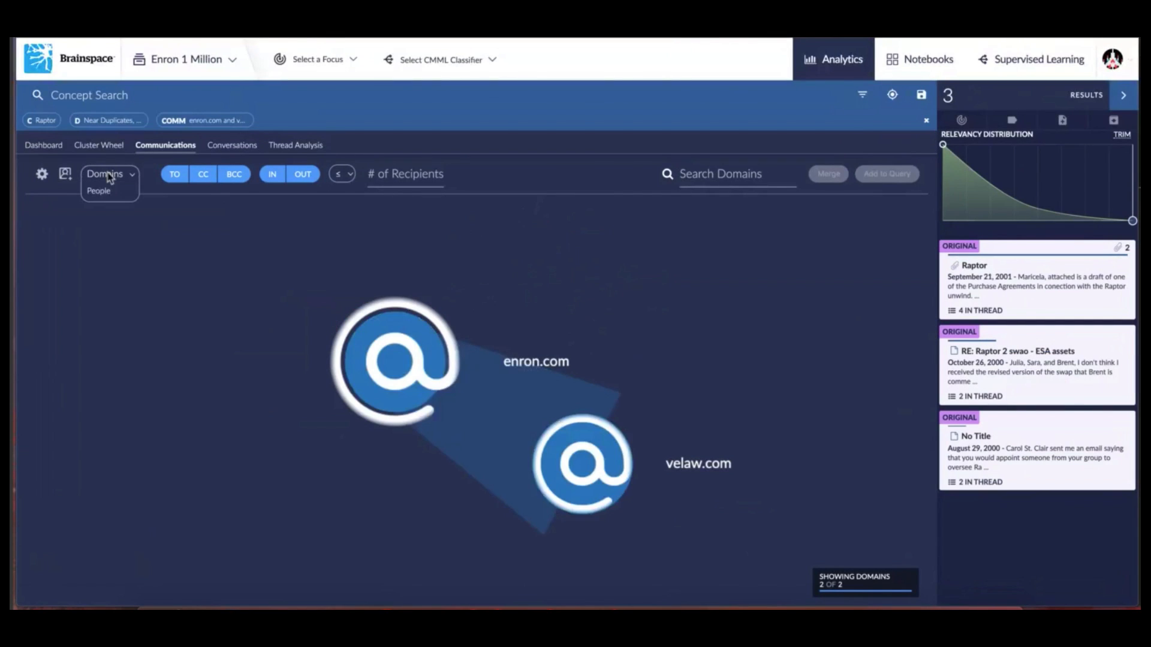
pyautogui.click(107, 190)
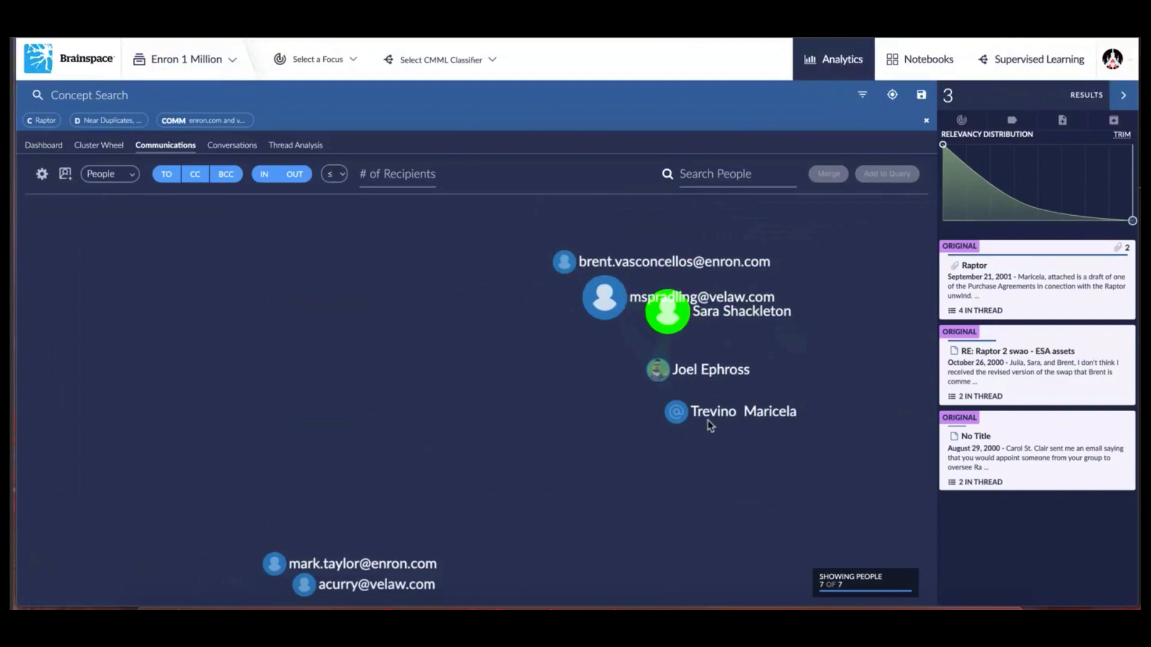
# Add the communication between the isolated pair of linked people to the query and read the August 29, 2000 email
pyautogui.click(287, 577)
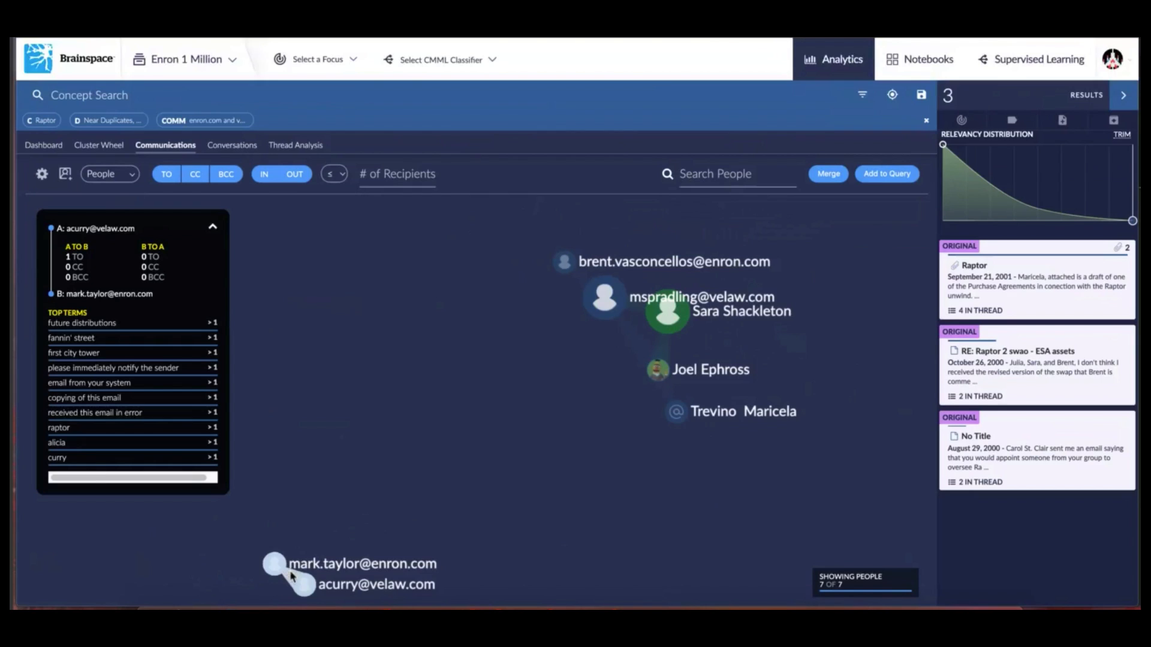
pyautogui.click(893, 175)
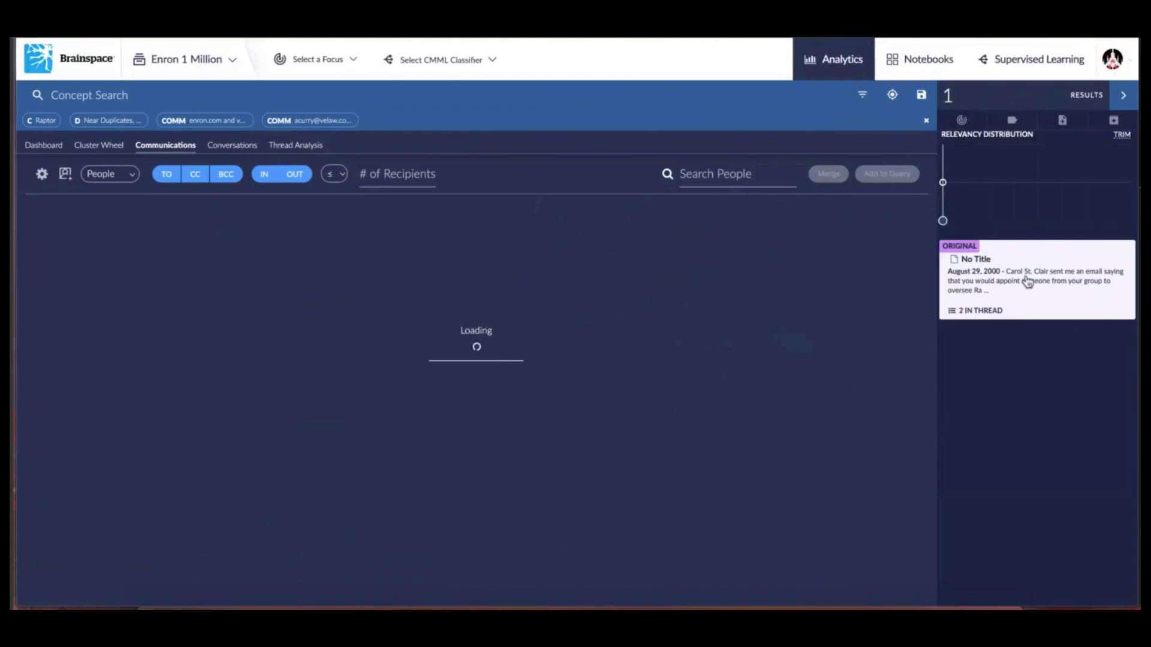
pyautogui.click(1028, 281)
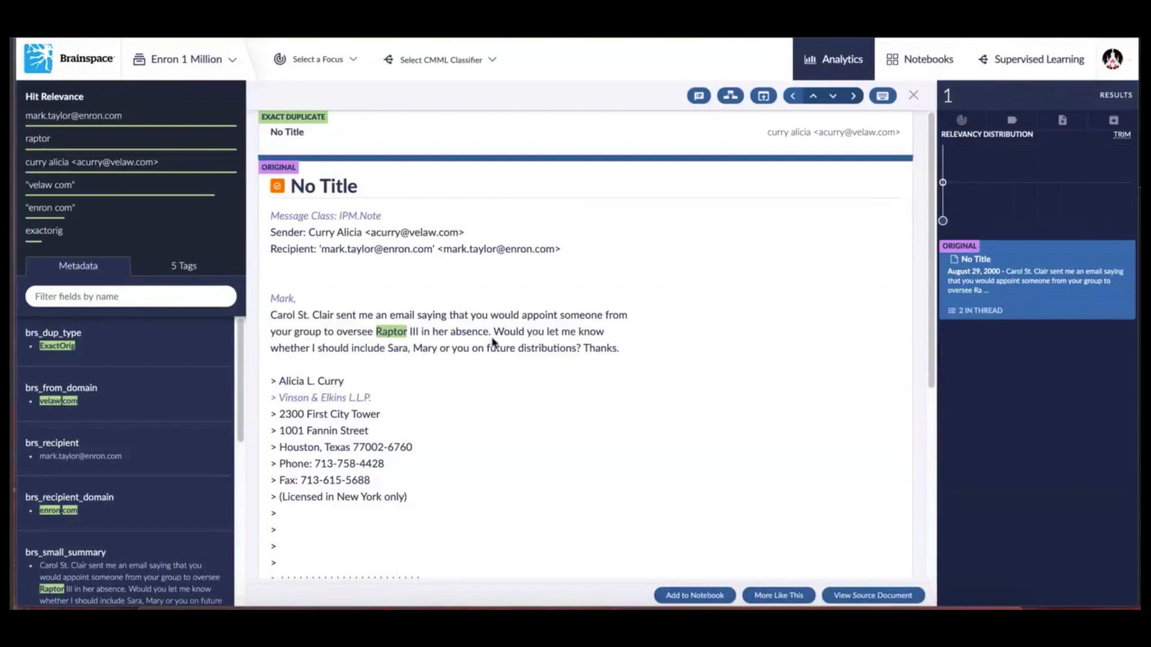
pyautogui.click(915, 98)
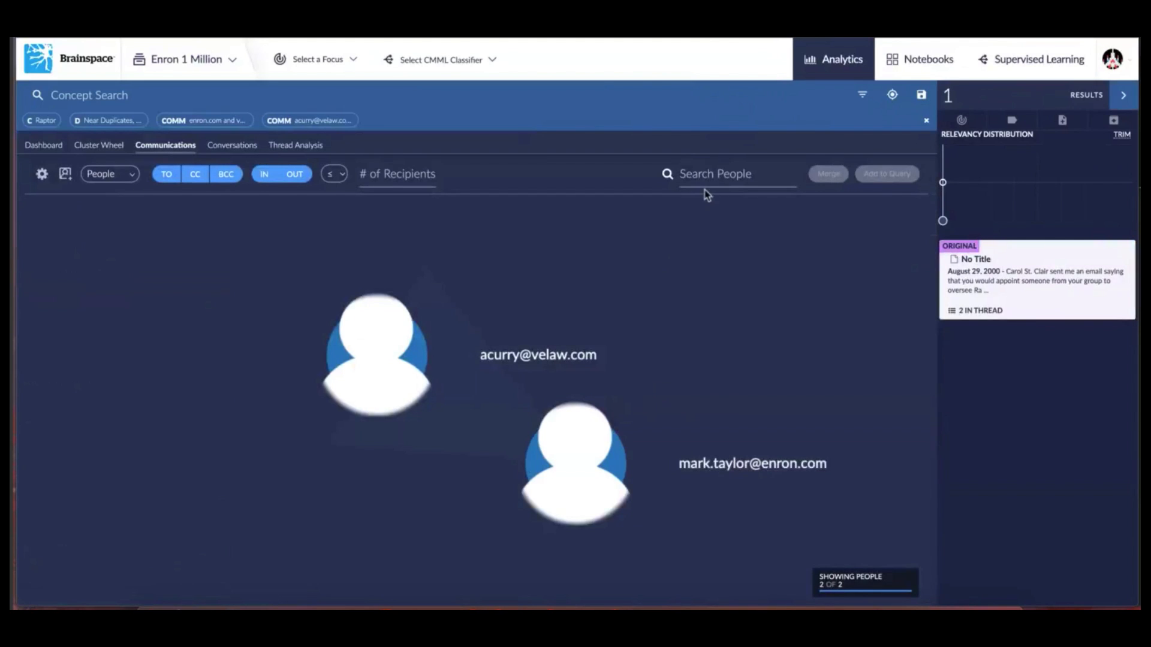
# Remove the person-to-person communication filter from the query, keeping the enron.com and velaw.com filter
pyautogui.moveTo(346, 124)
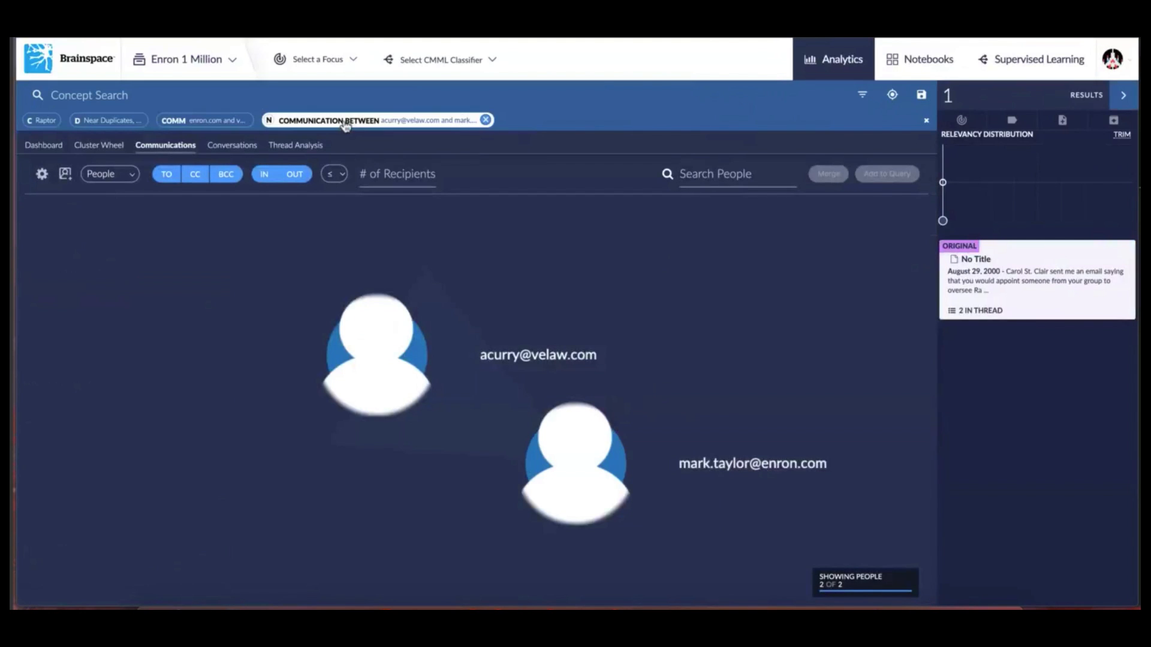
pyautogui.click(486, 121)
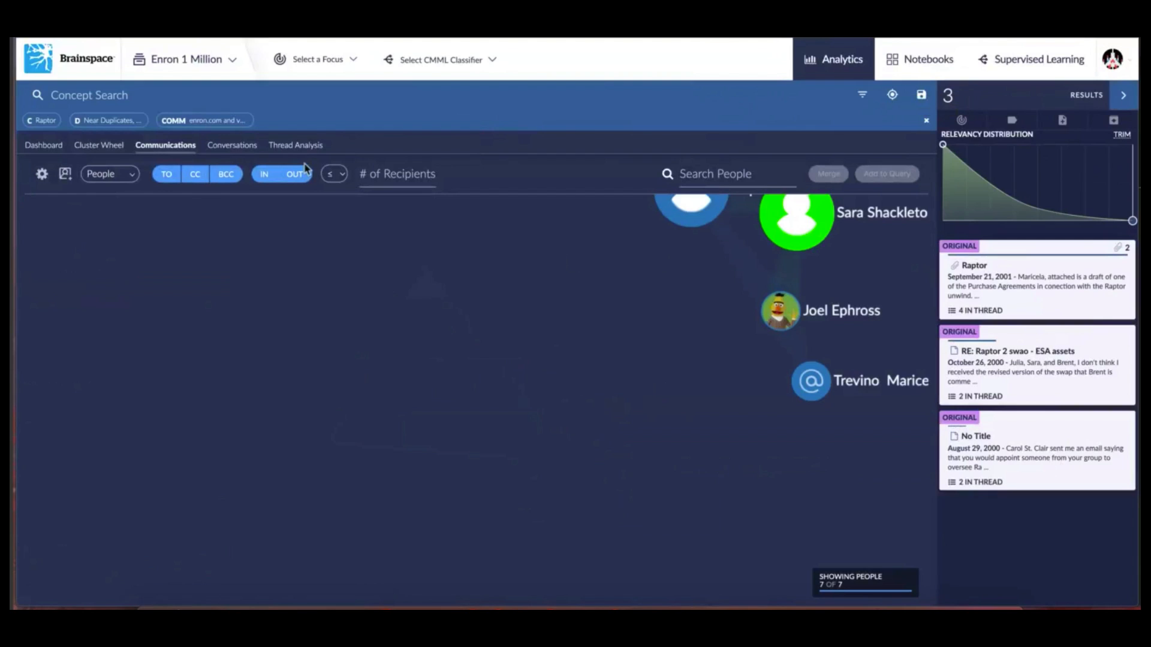
# Examine the search history and the full Lucene query behind the search that included the person-to-person communication filter
pyautogui.click(899, 97)
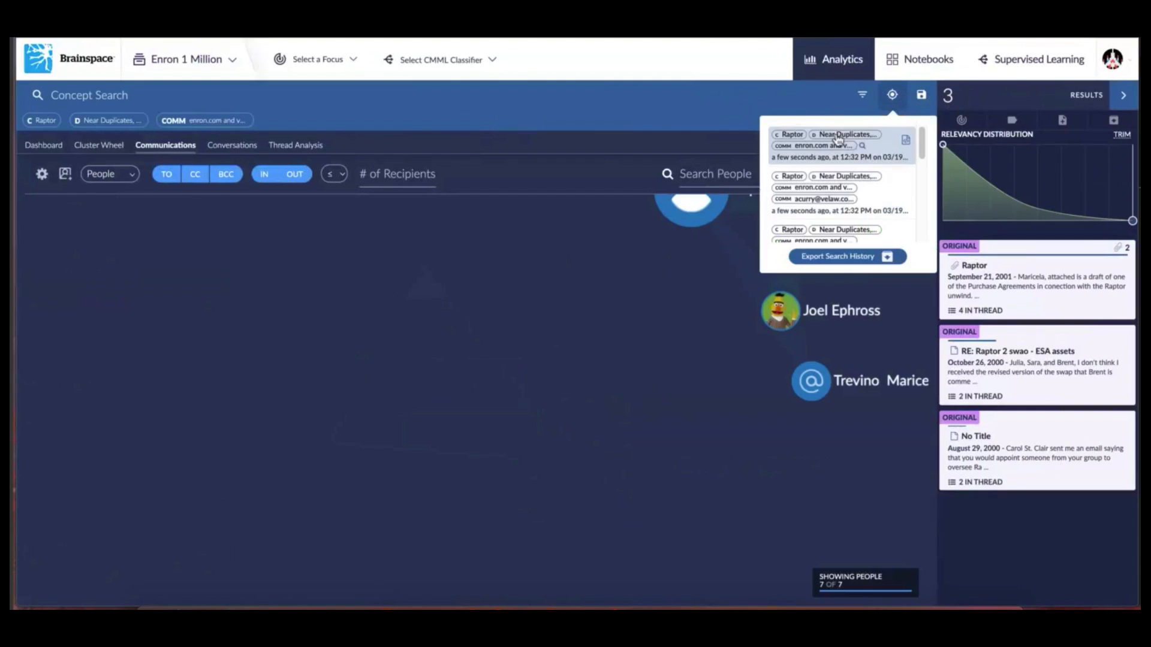
pyautogui.scroll(-1, 843, 216)
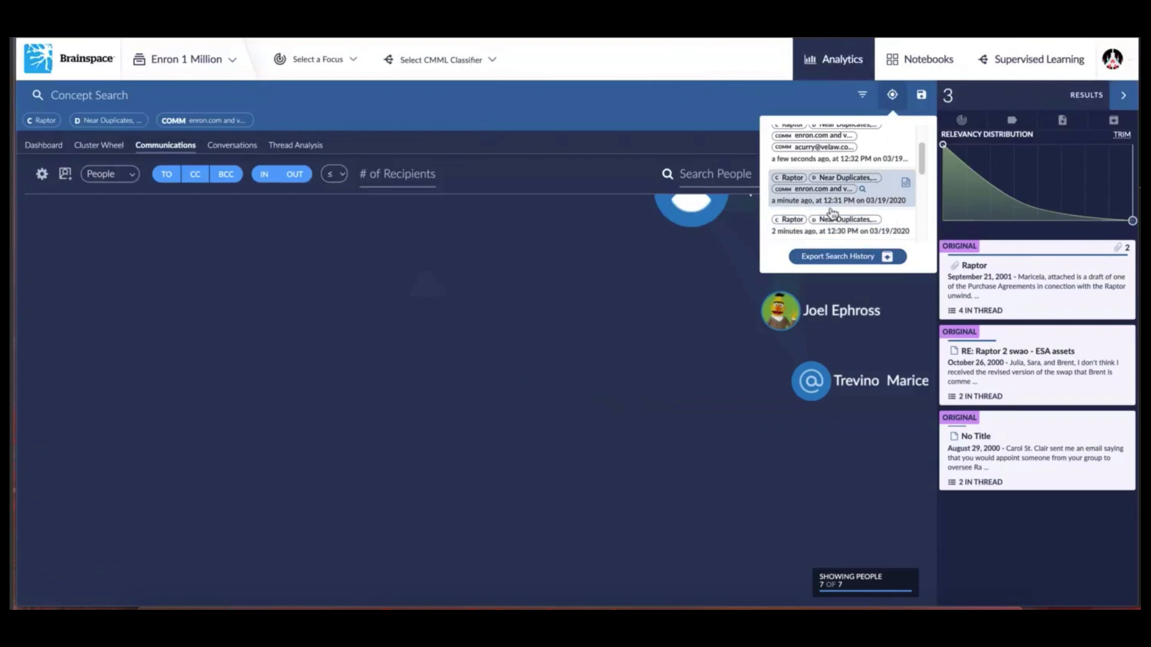
pyautogui.scroll(2, 836, 216)
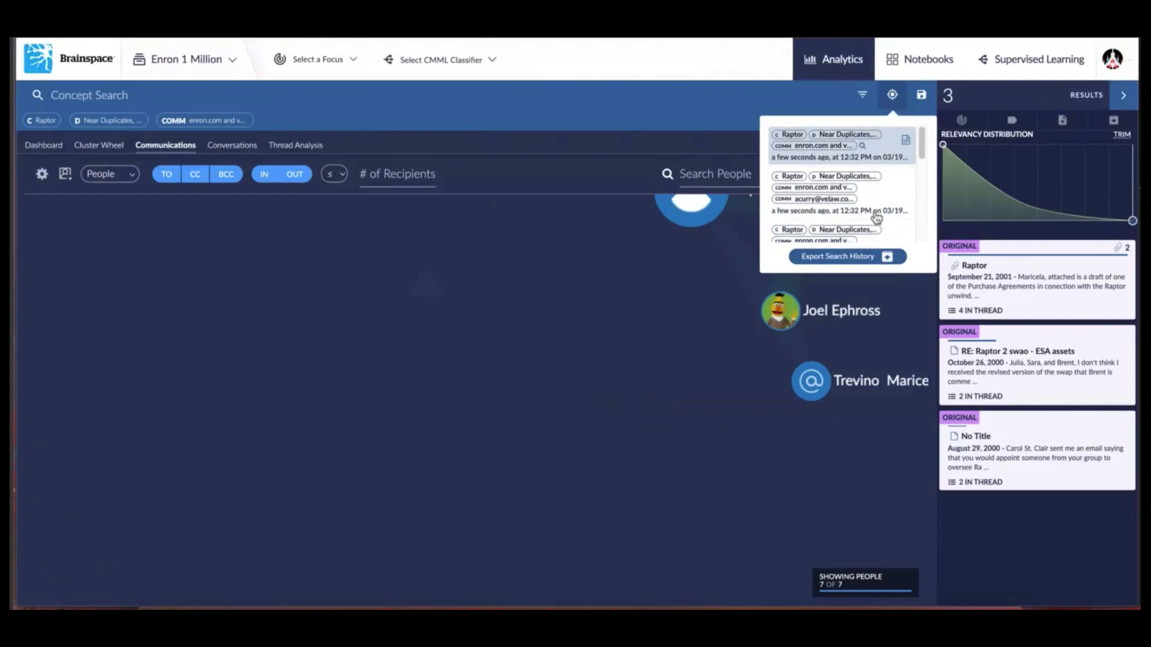
pyautogui.click(905, 182)
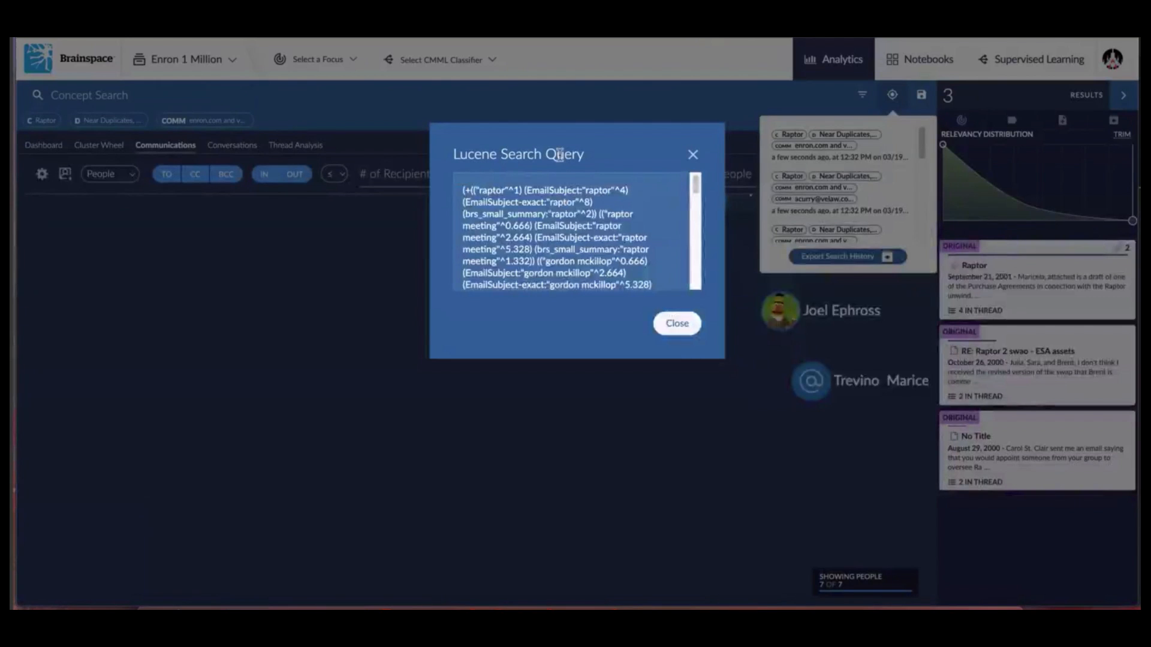
pyautogui.scroll(-10, 639, 210)
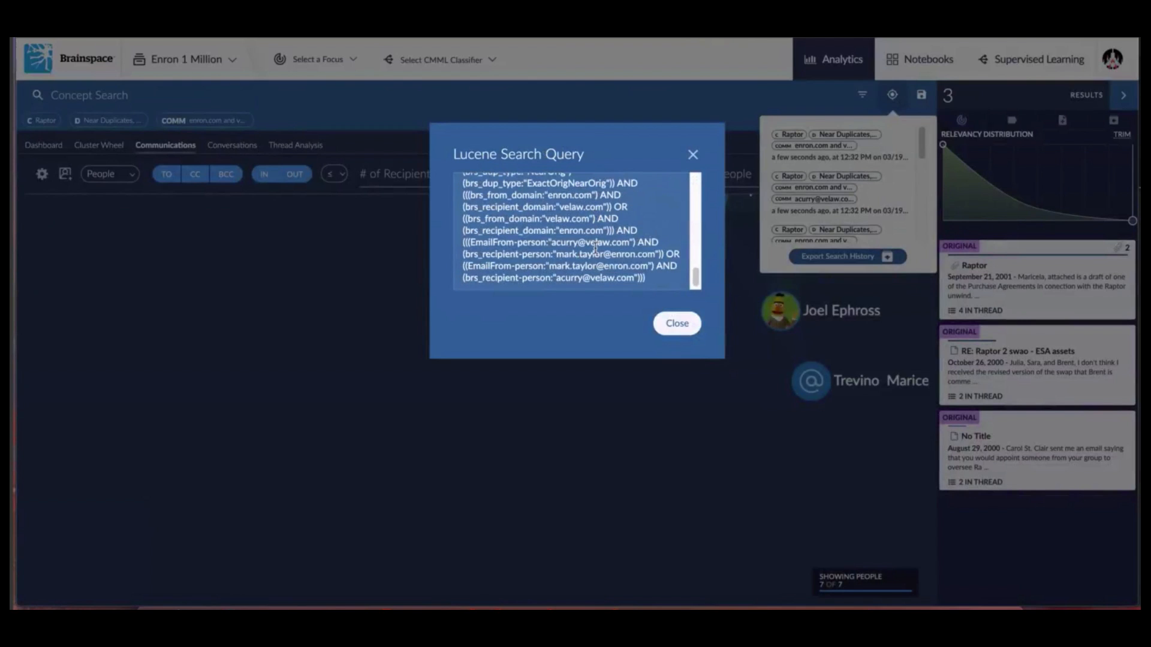
pyautogui.scroll(10, 595, 246)
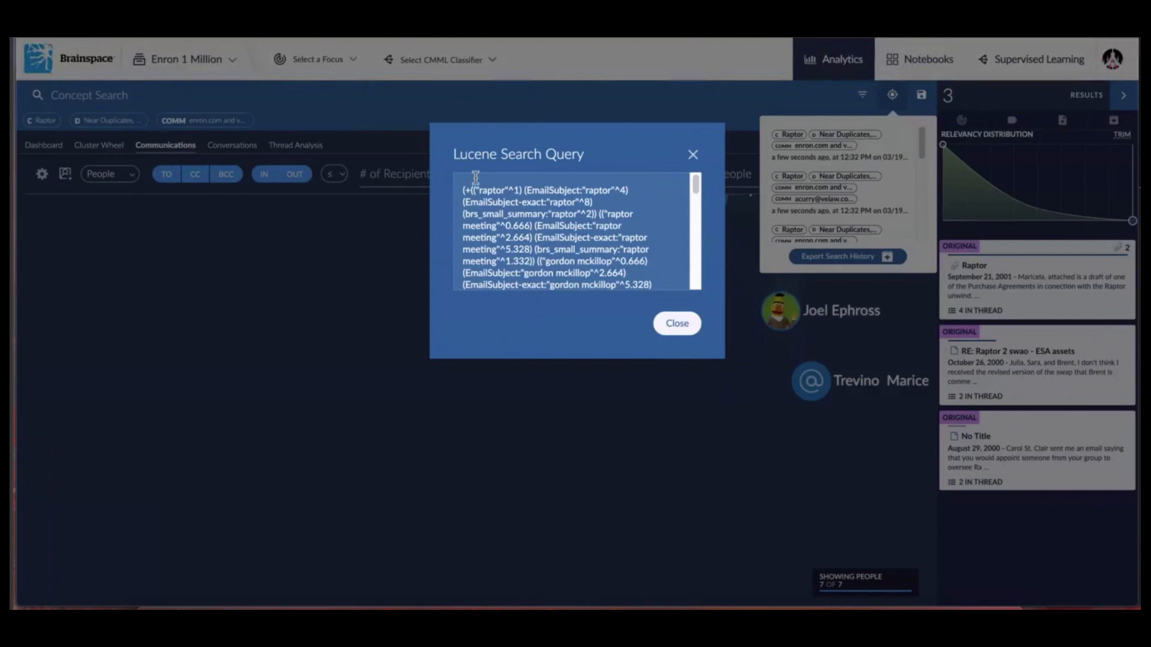
pyautogui.scroll(-2, 569, 225)
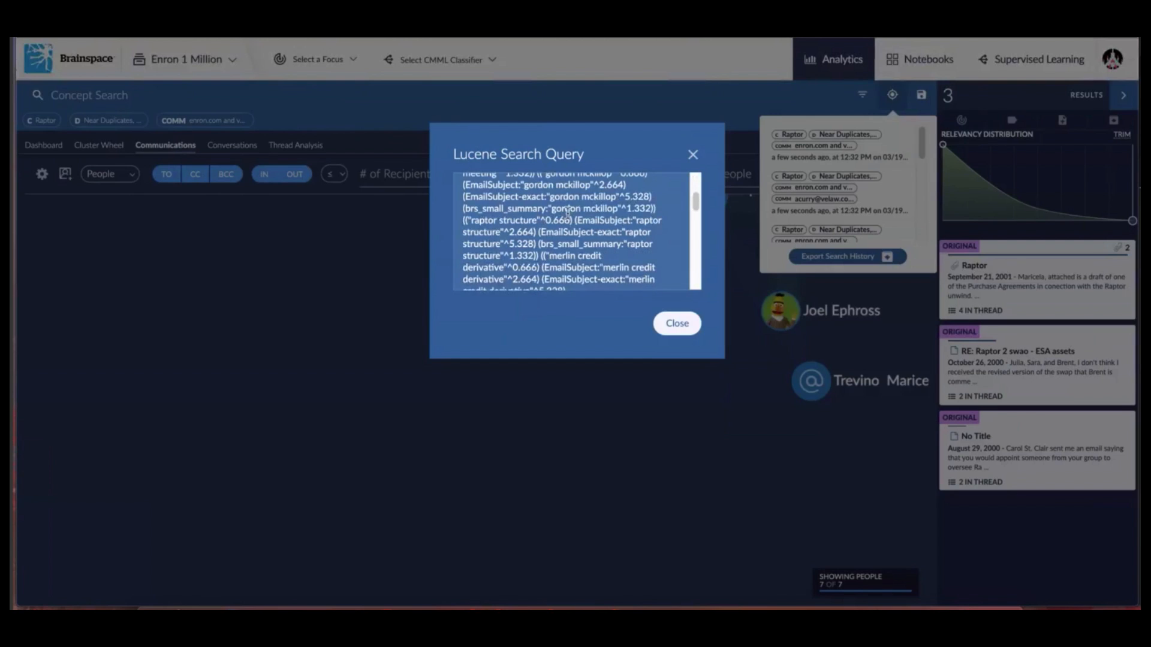
pyautogui.scroll(-10, 584, 208)
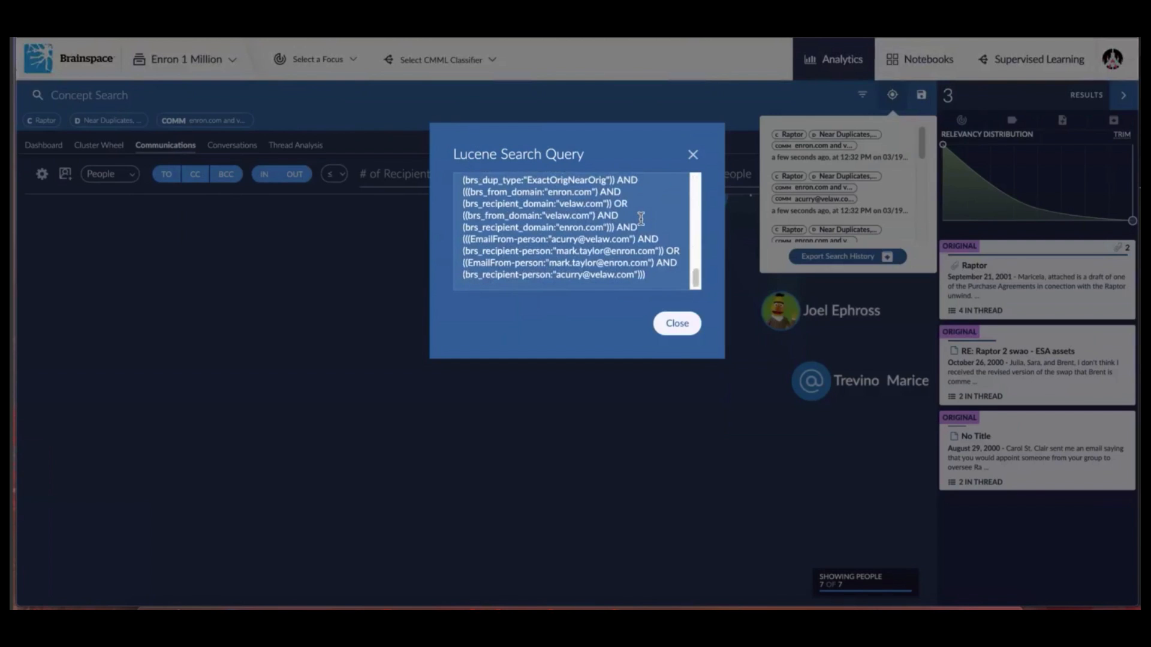
pyautogui.click(693, 156)
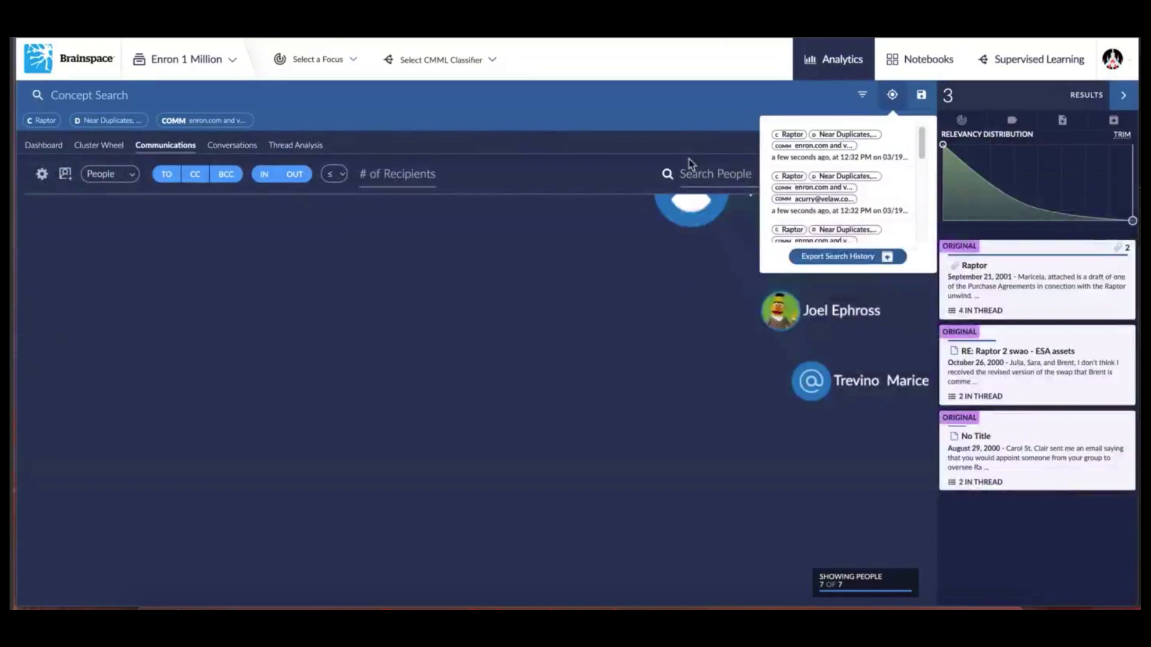
pyautogui.click(761, 100)
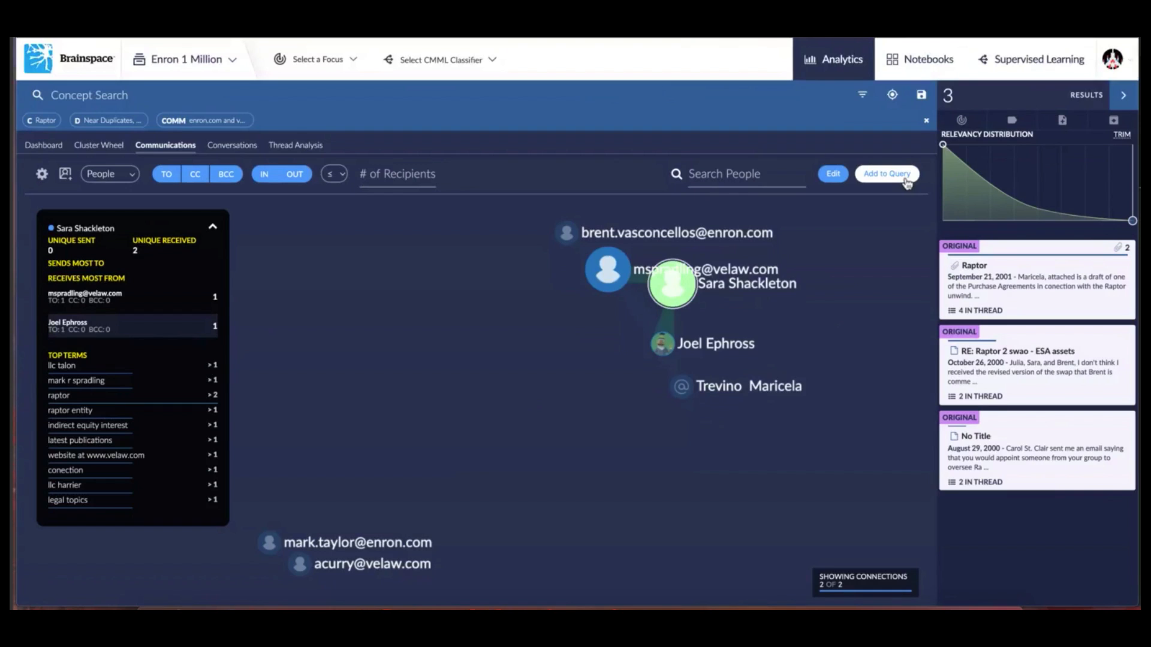
# Clear the current query and rerun the Raptor search limited to Originals from the search history
pyautogui.click(926, 120)
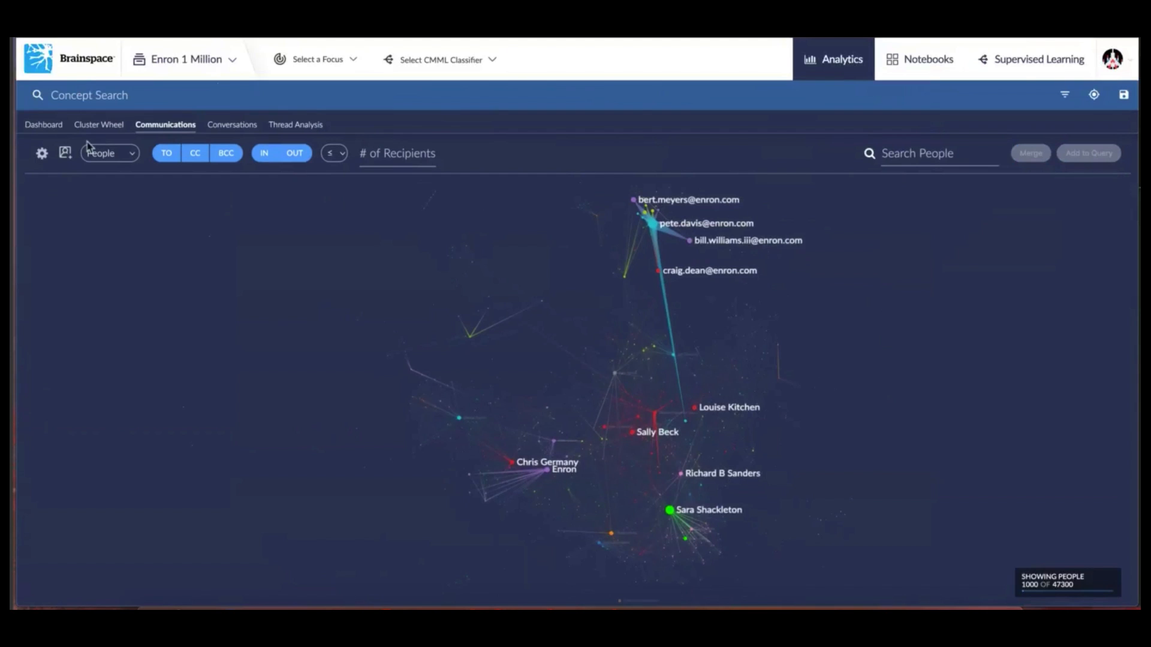
pyautogui.click(1094, 95)
pyautogui.scroll(-3, 1076, 174)
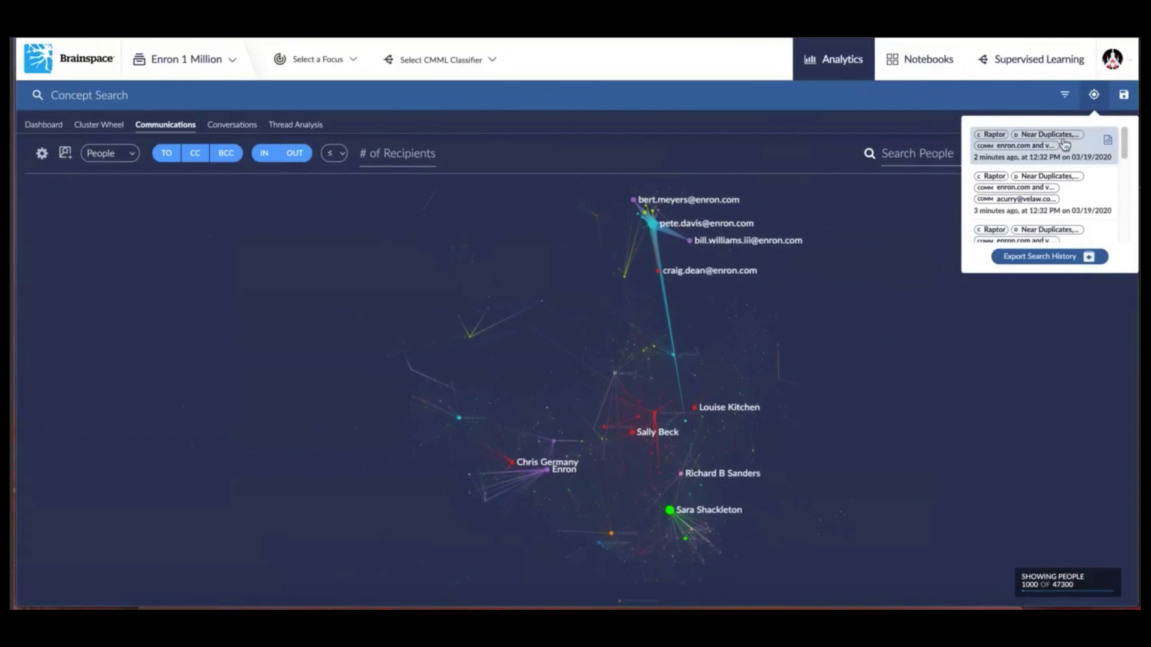
pyautogui.click(1095, 221)
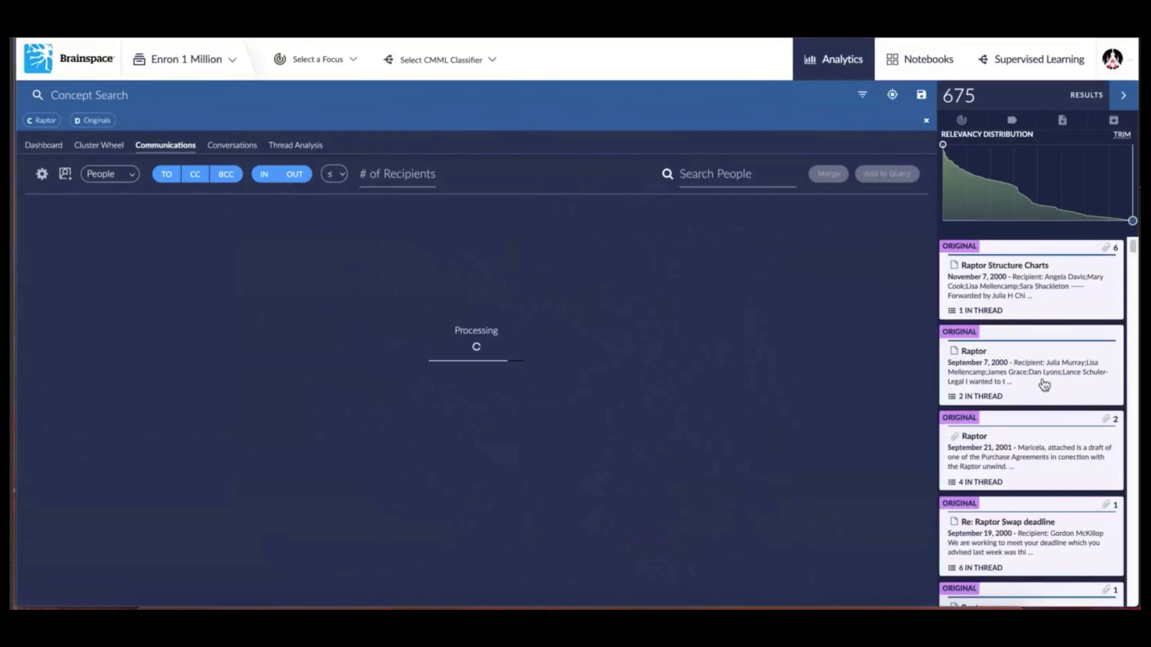
# Read the September 7, 2000 "Raptor" email and view the tags assigned to it
pyautogui.click(1044, 383)
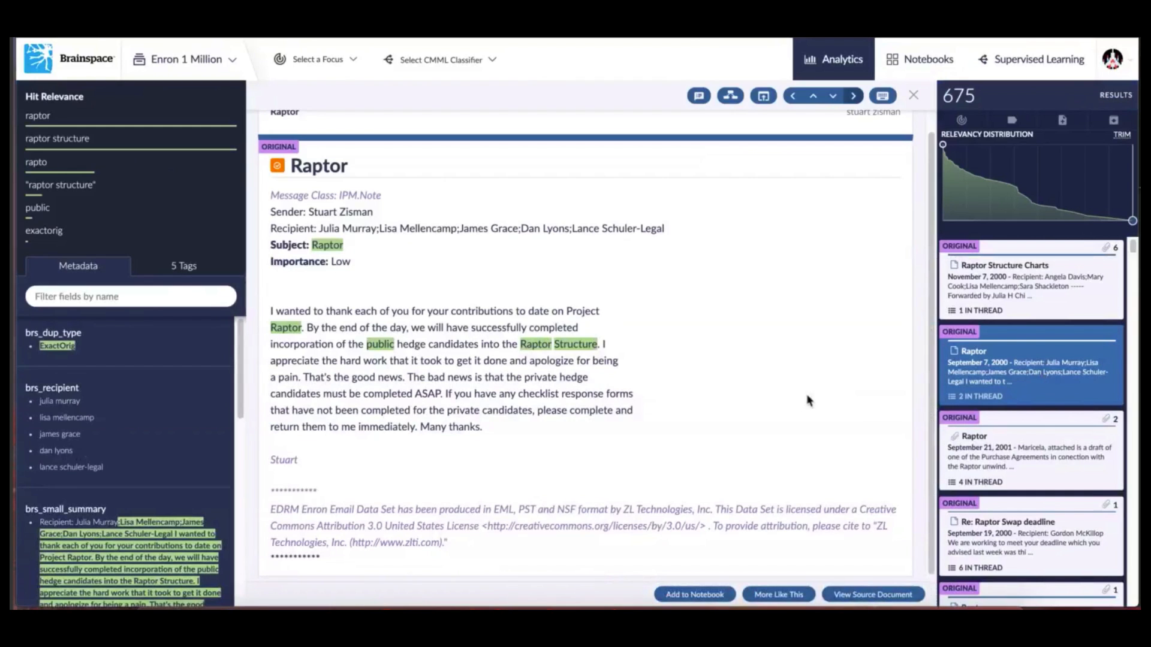
pyautogui.click(180, 270)
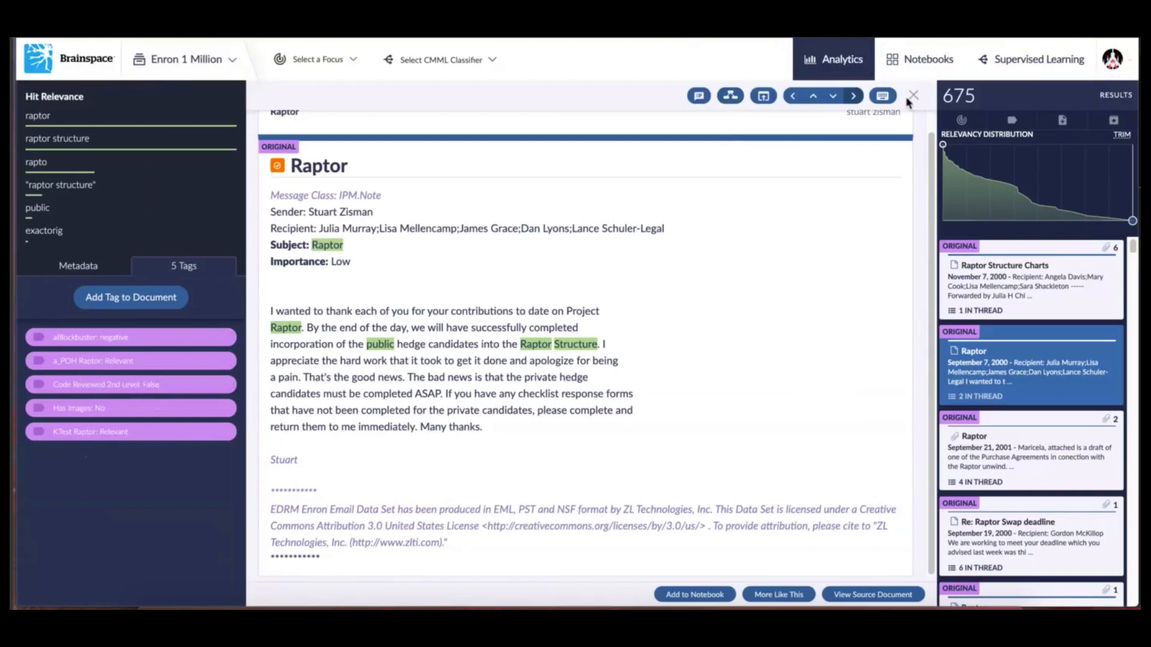
# Review the supervised learning classifiers, opening ACMML, Football Fantasy and Jokes to examine their training progress
pyautogui.click(1017, 70)
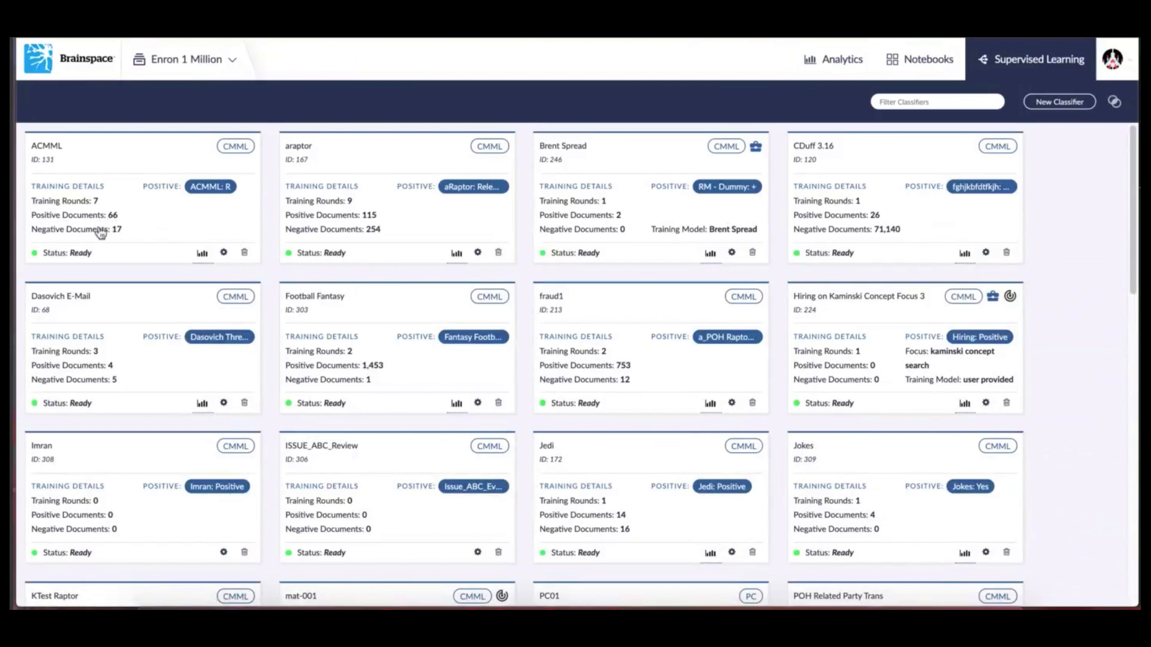
pyautogui.click(139, 232)
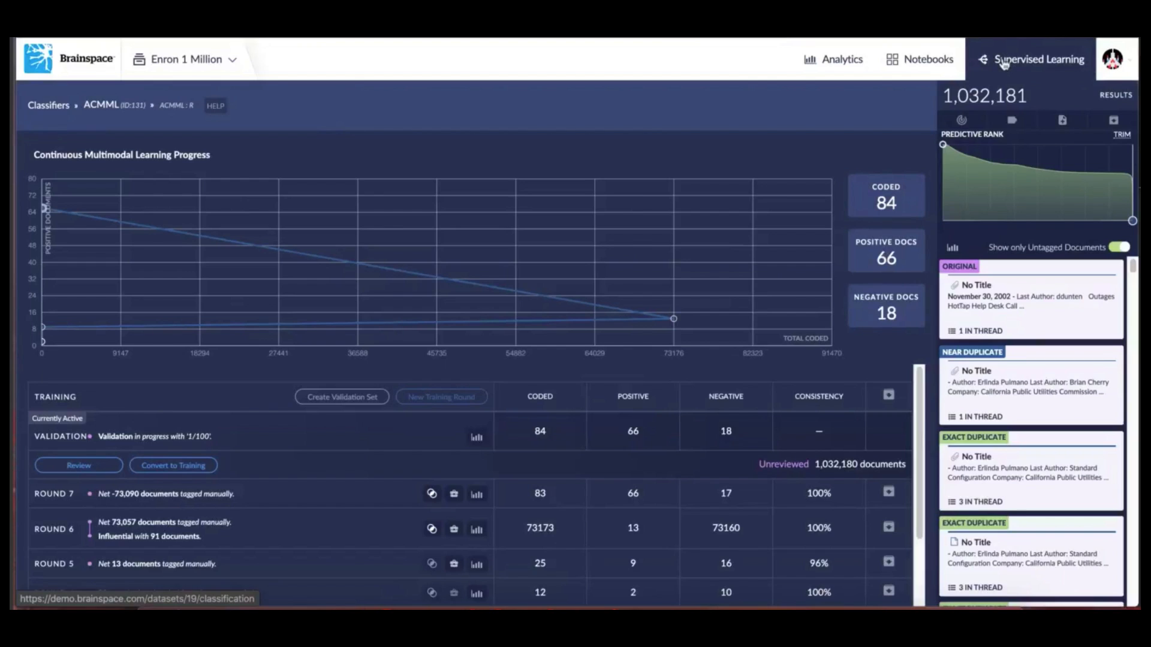
pyautogui.click(1004, 63)
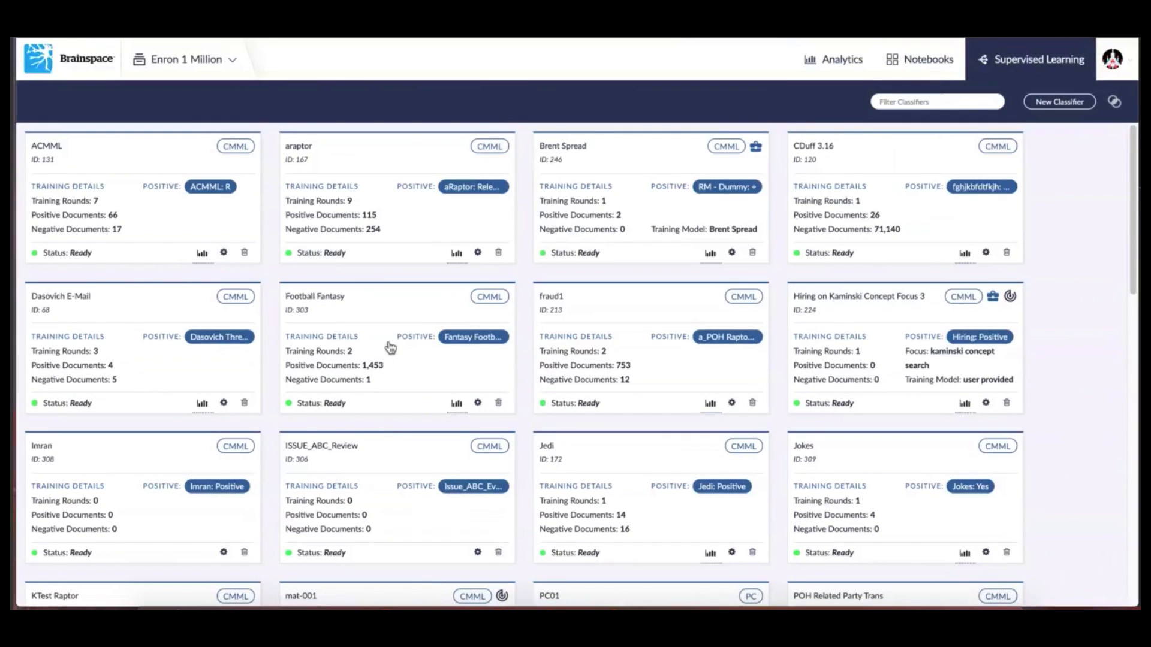
pyautogui.click(391, 361)
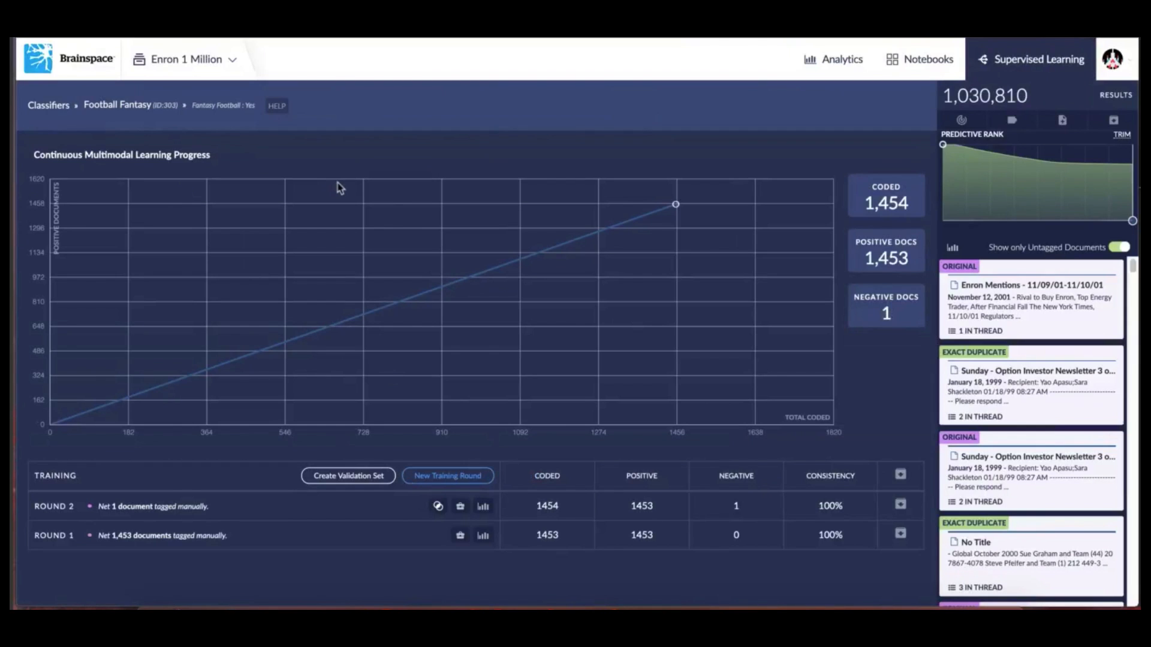
pyautogui.click(1035, 59)
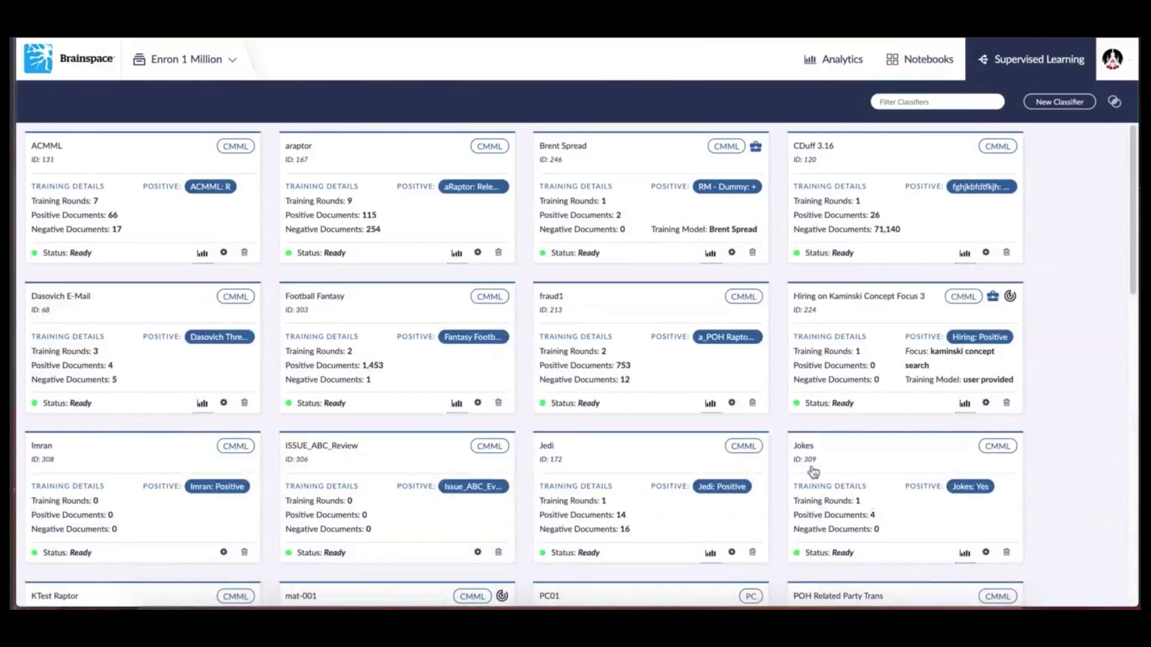
pyautogui.click(876, 498)
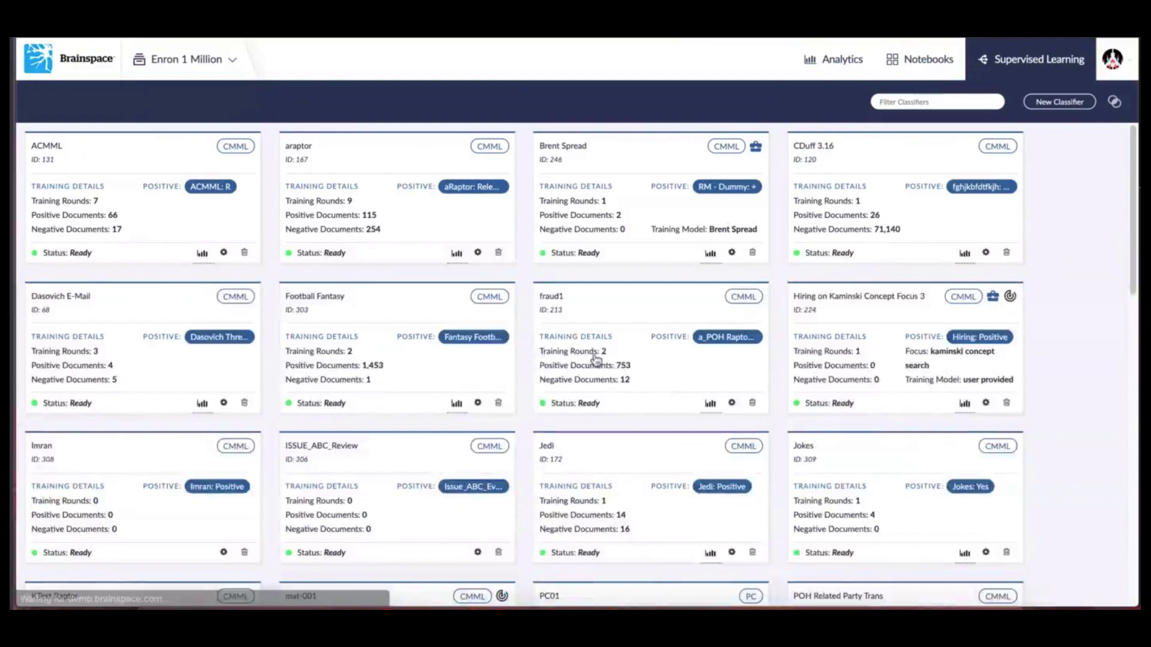
# Browse the classifier list, open the araptor classifier and examine its training progress and predictive rank curve
pyautogui.scroll(-2, 595, 363)
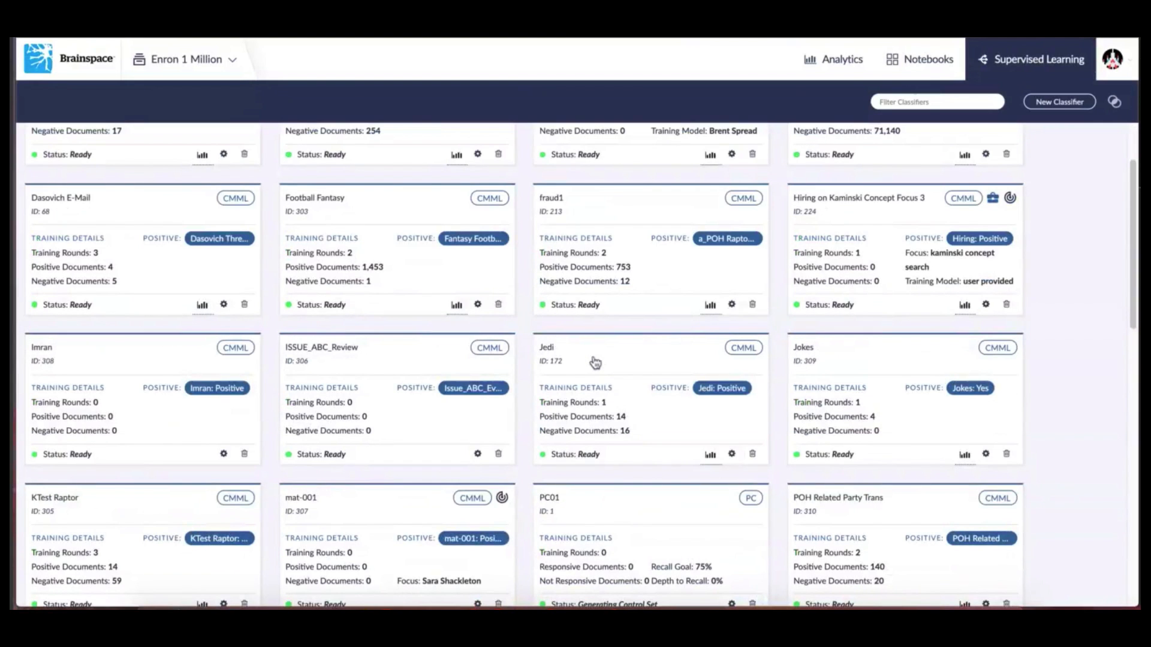
pyautogui.scroll(2, 594, 362)
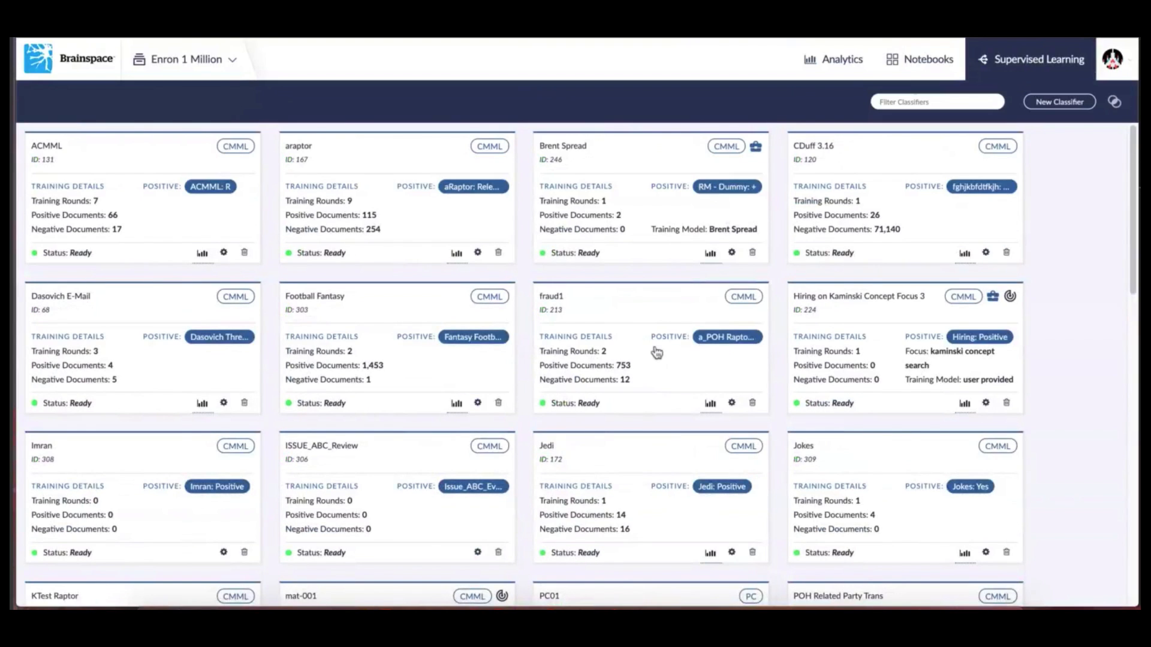
pyautogui.scroll(-4, 656, 352)
pyautogui.scroll(-4, 657, 353)
pyautogui.scroll(8, 656, 352)
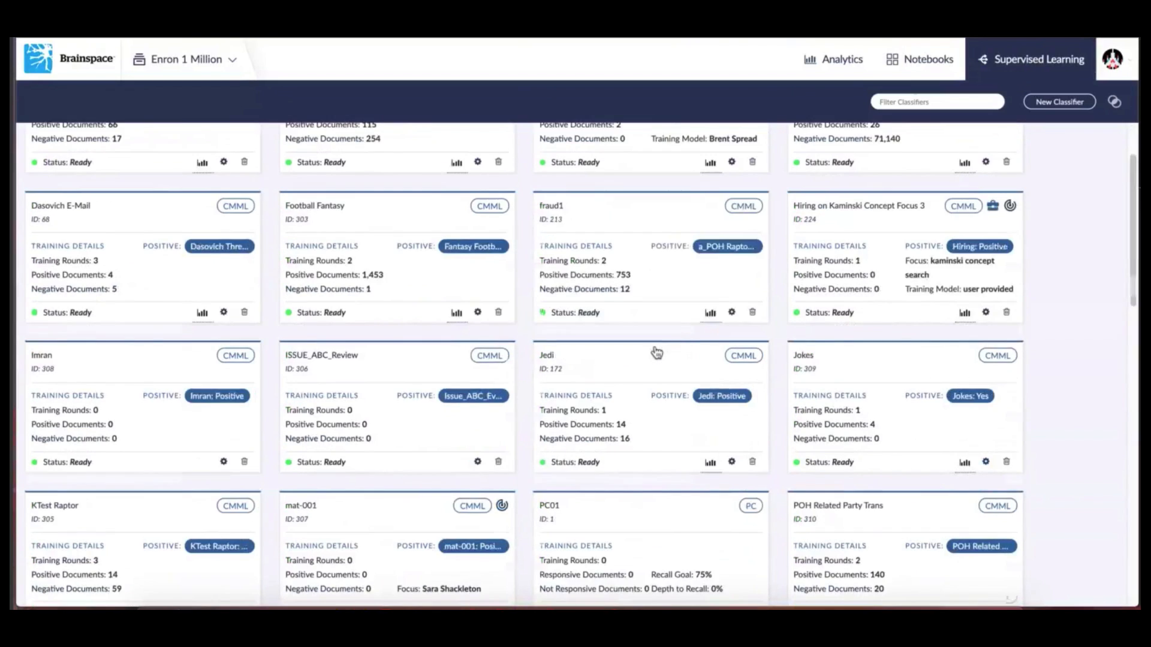
pyautogui.click(419, 216)
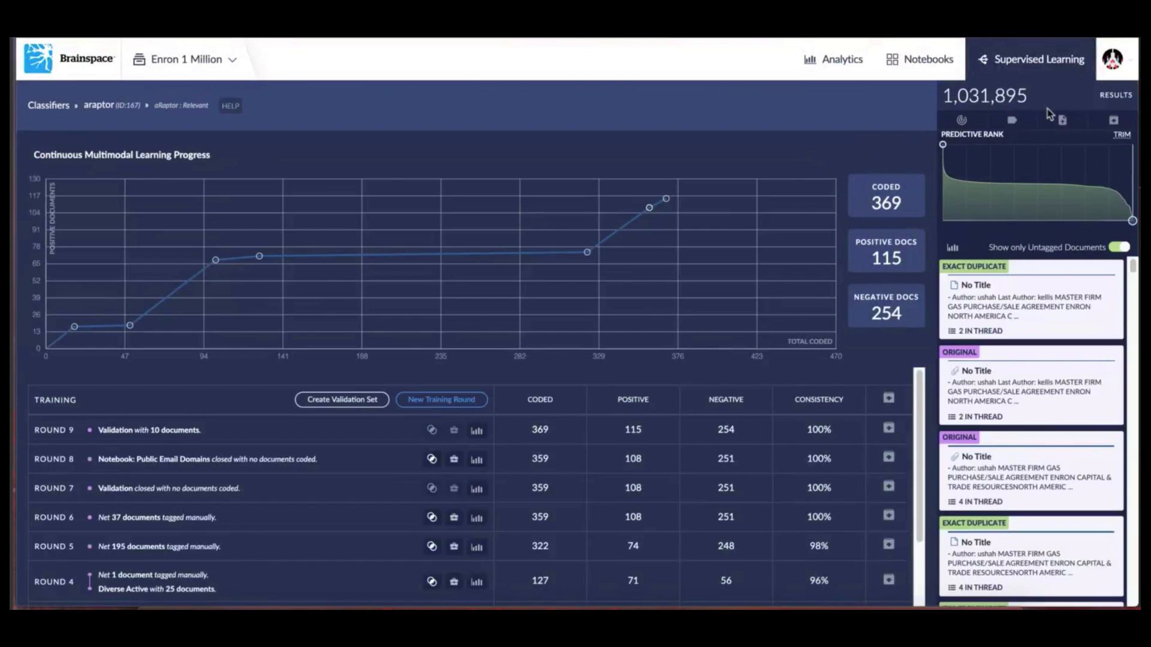
pyautogui.moveTo(1092, 173)
pyautogui.moveTo(949, 170)
pyautogui.moveTo(1049, 183)
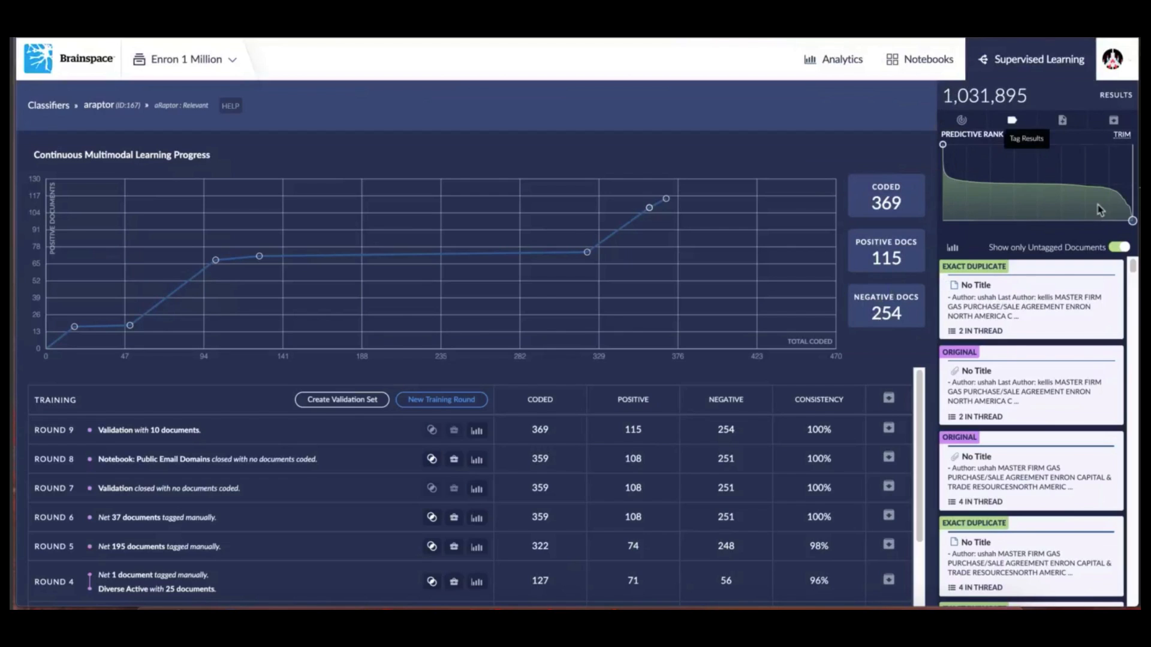
pyautogui.moveTo(1114, 199)
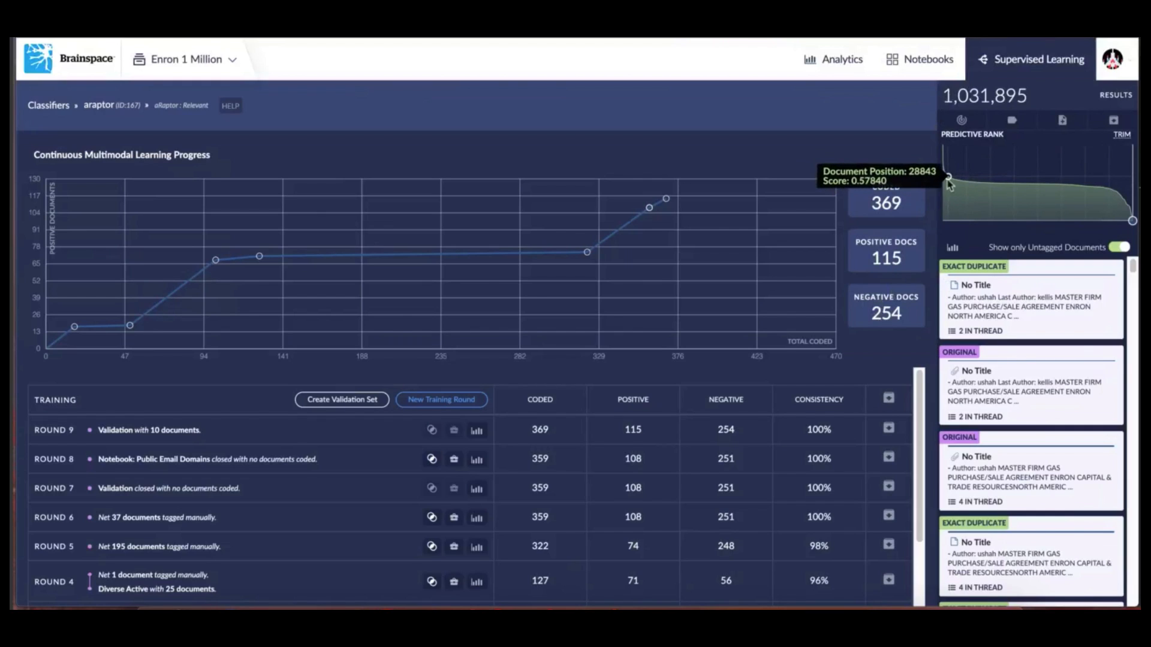
# Trim the araptor classifier's predictive rank results to a cut-off score of .85
pyautogui.click(1119, 138)
pyautogui.click(617, 200)
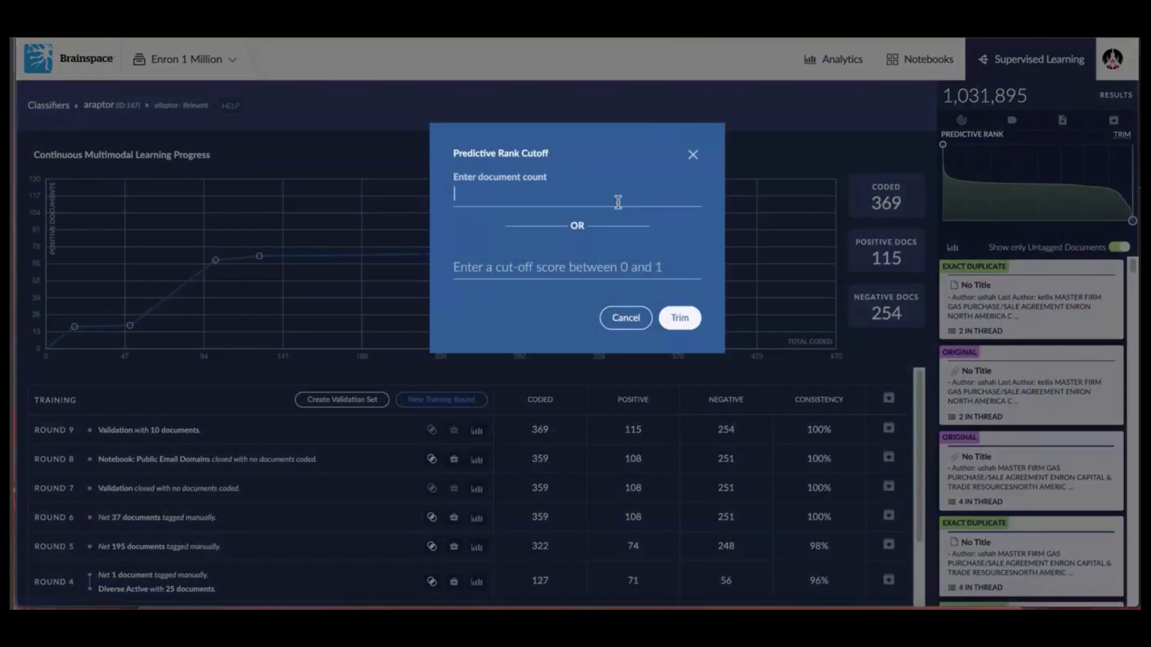
pyautogui.click(575, 266)
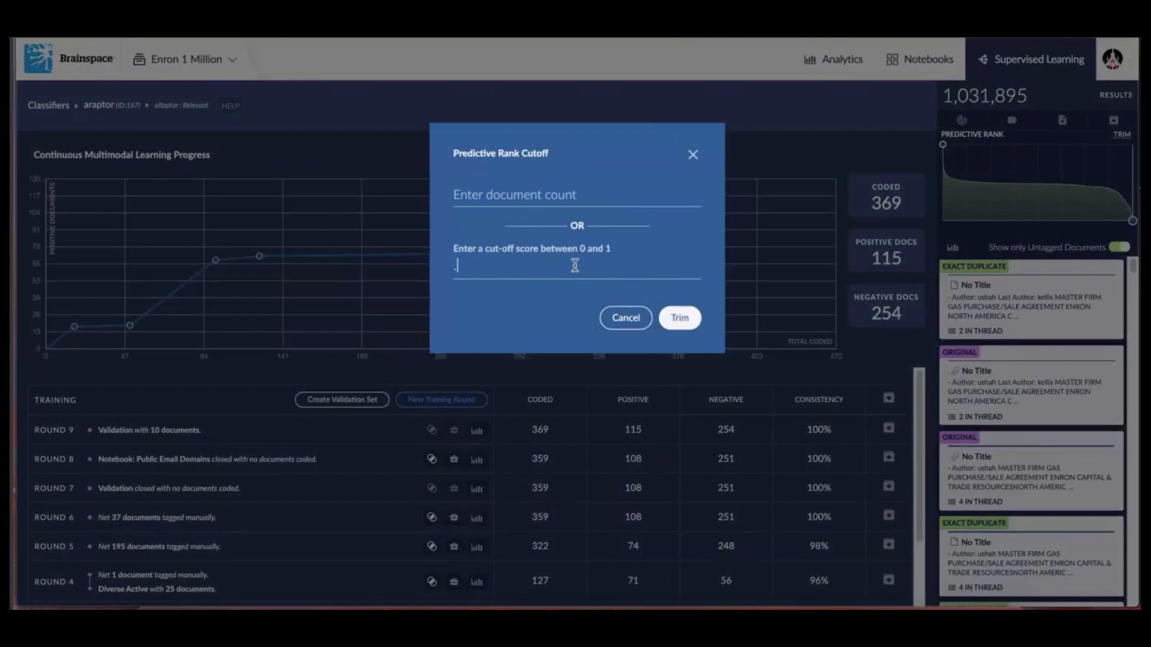
pyautogui.write('.85')
pyautogui.click(673, 319)
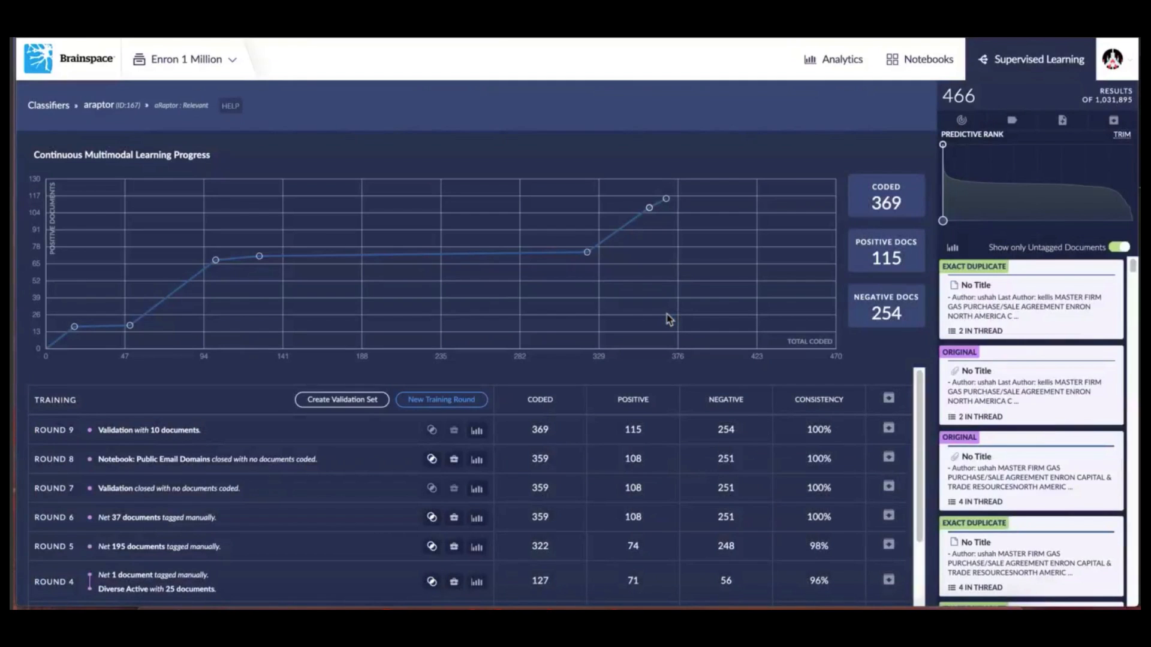
# Review the options for saving the trimmed results as a focus without saving, and show the results in Analytics
pyautogui.moveTo(1050, 207)
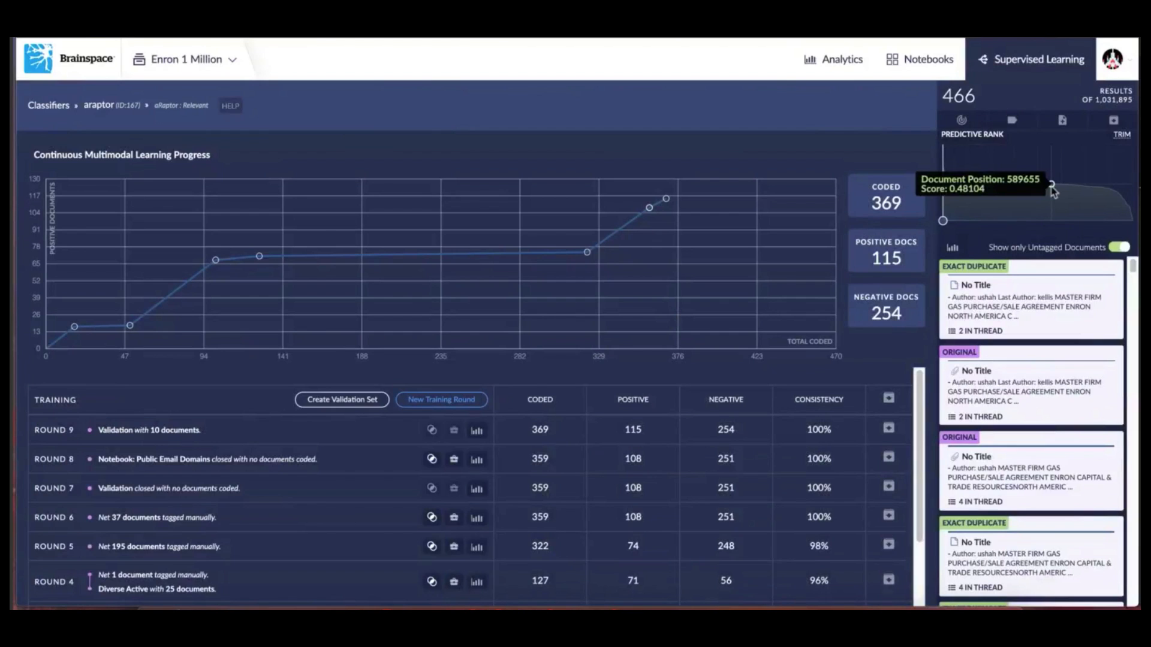
pyautogui.click(962, 118)
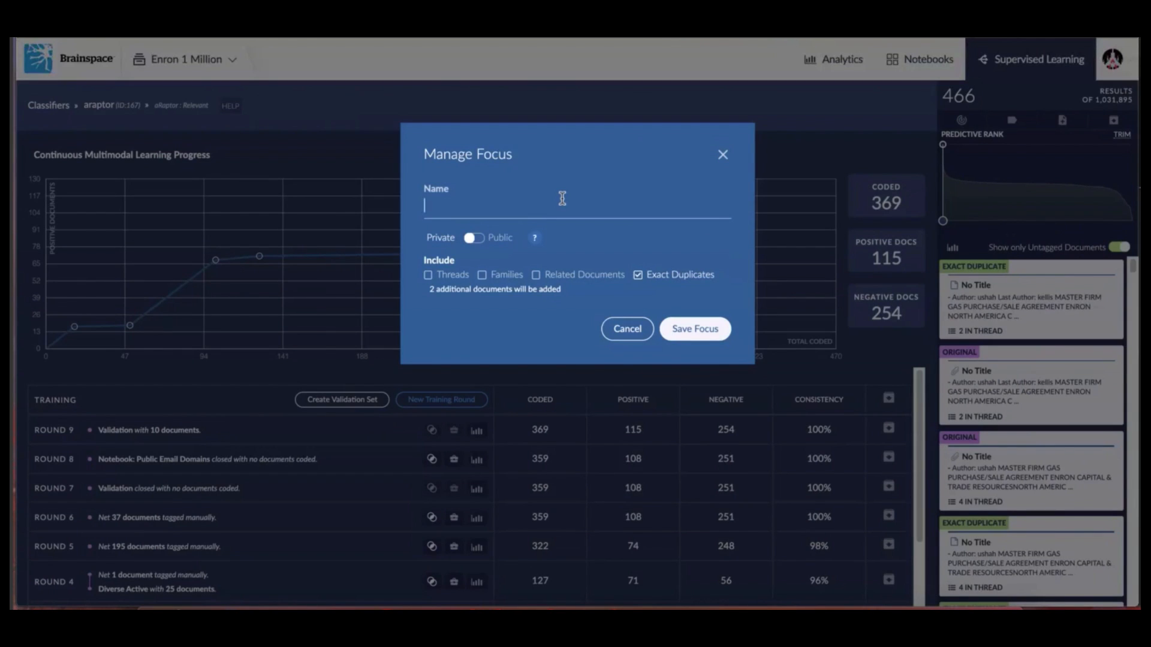
pyautogui.click(723, 156)
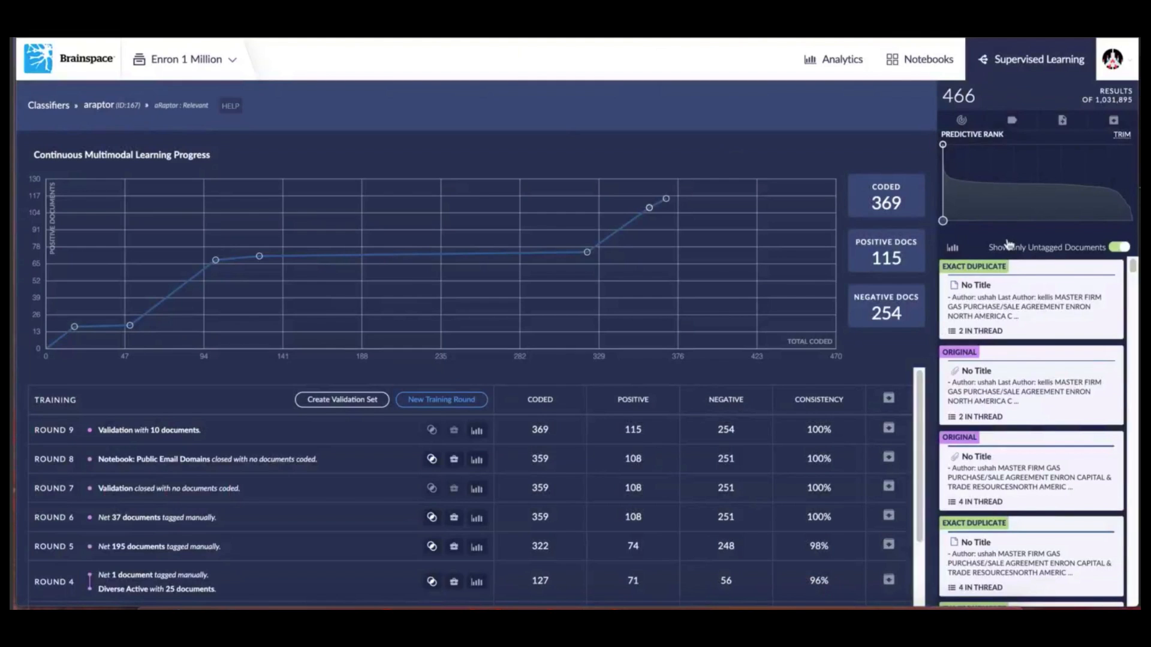
pyautogui.click(953, 248)
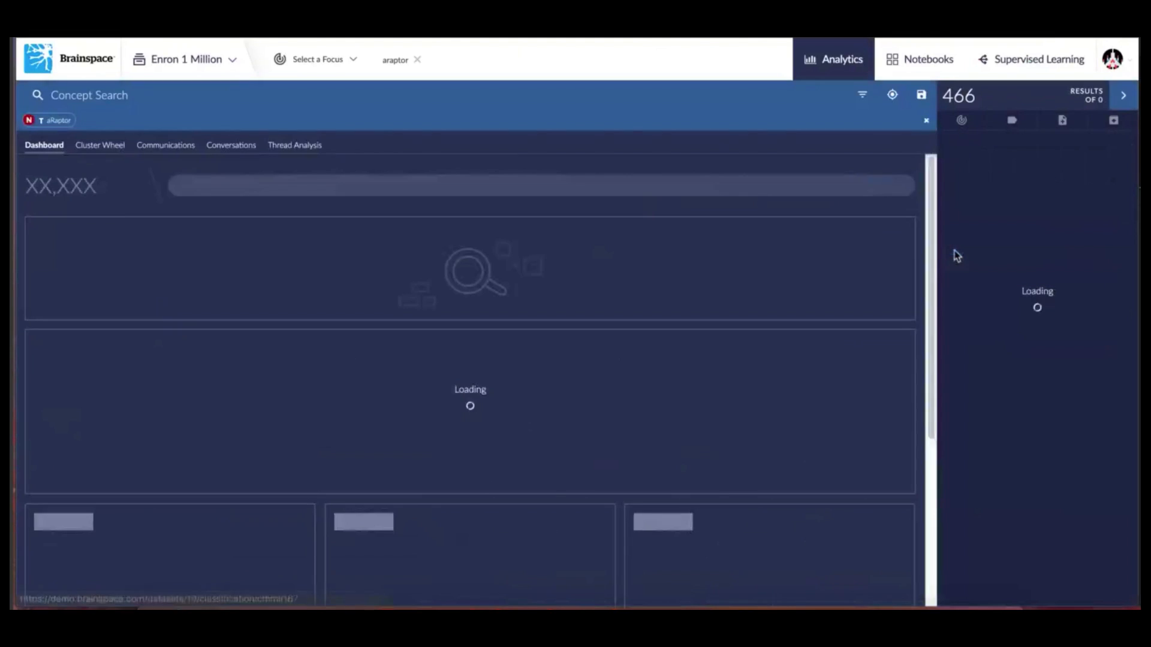
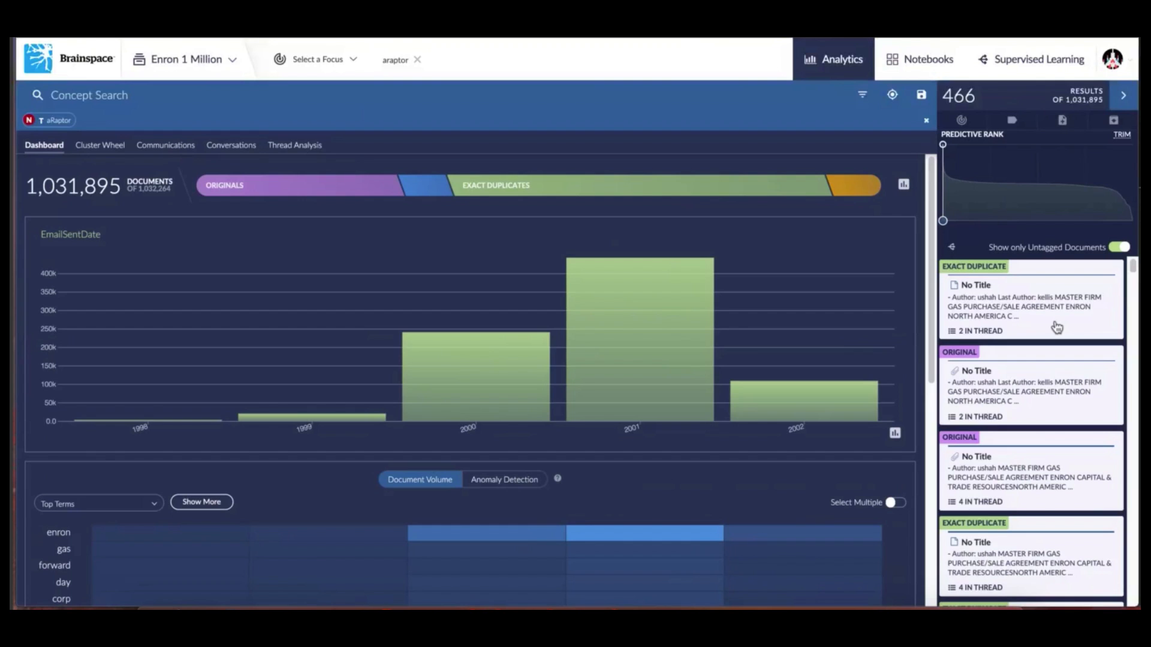
# Return to the araptor classifier, download the portable model of Round 8 and open the downloaded CSV file
pyautogui.click(1026, 56)
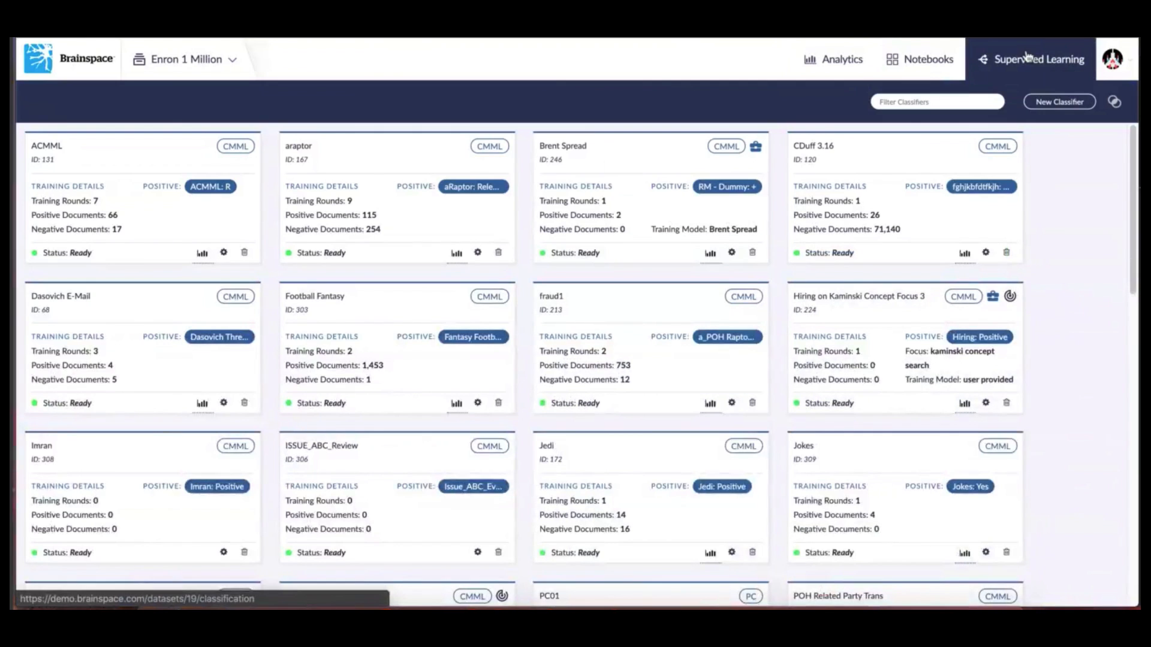
pyautogui.click(394, 215)
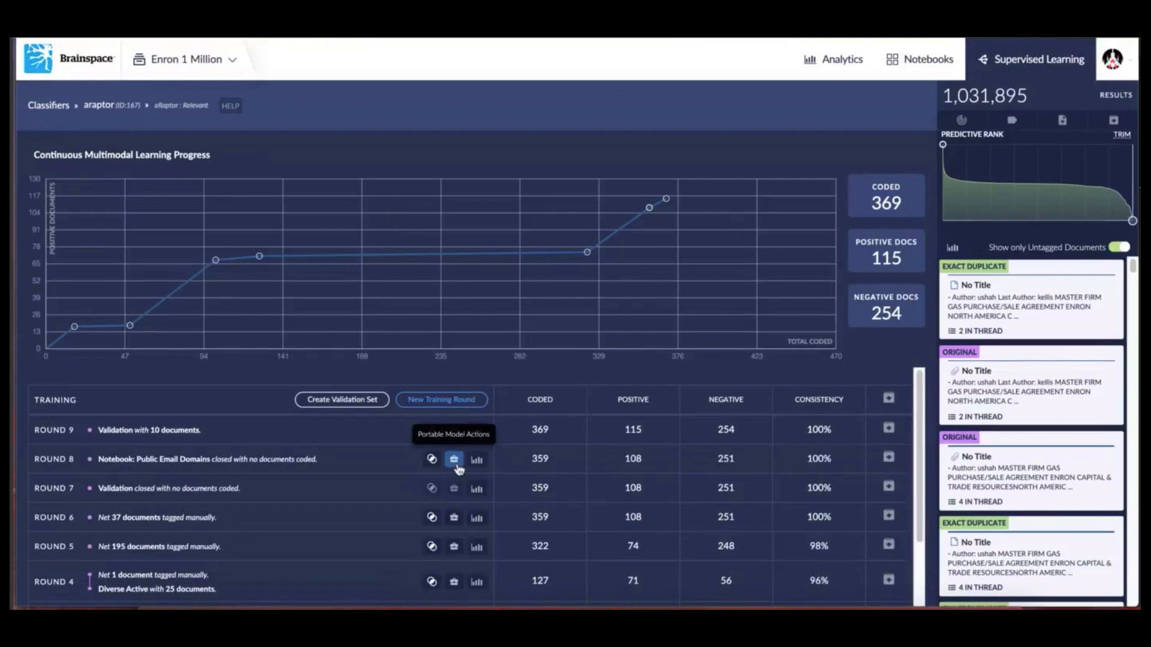
pyautogui.click(454, 461)
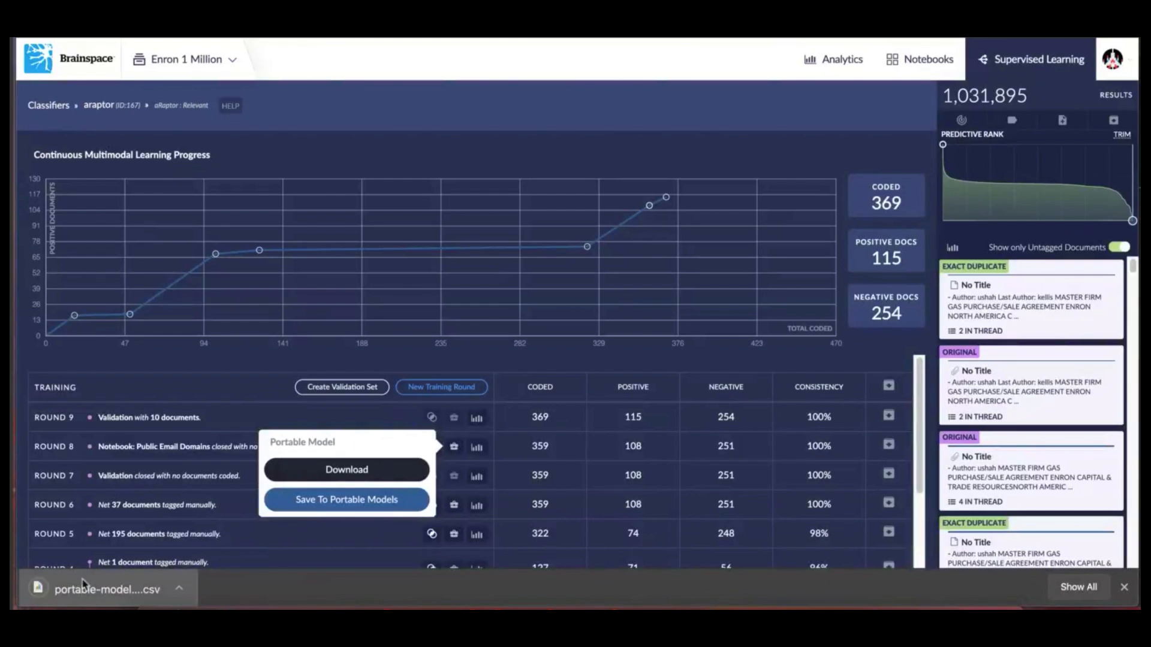
pyautogui.click(91, 579)
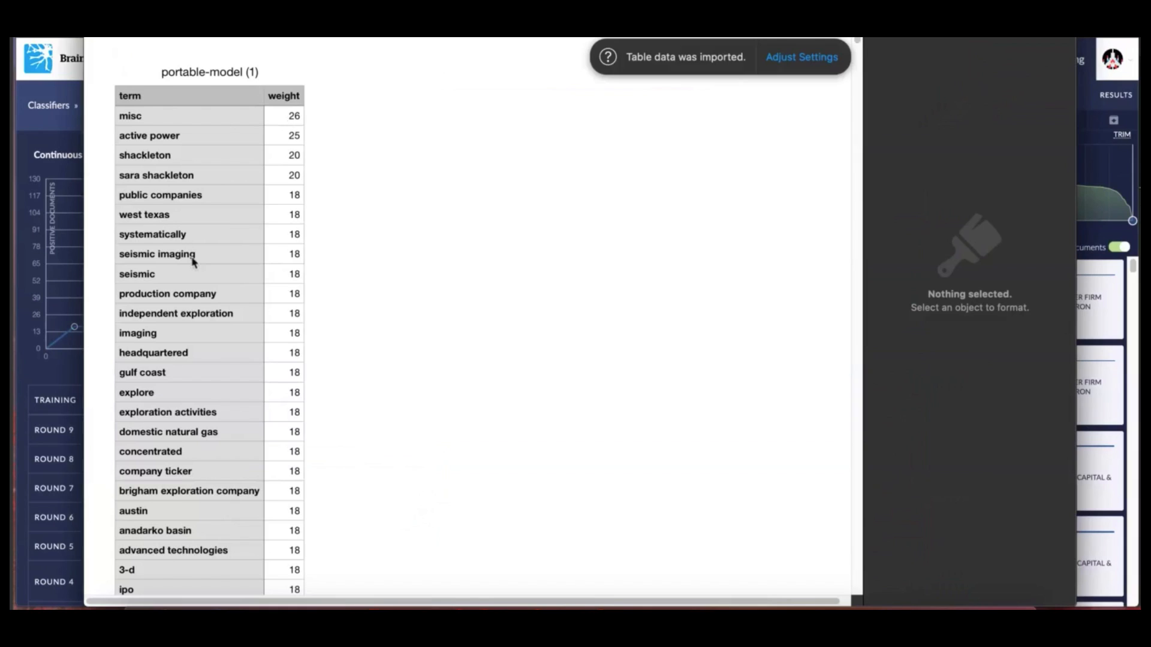
# Examine the terms and their positive and negative weights throughout the portable model spreadsheet, and close it
pyautogui.scroll(-20, 193, 255)
pyautogui.scroll(-20, 193, 255)
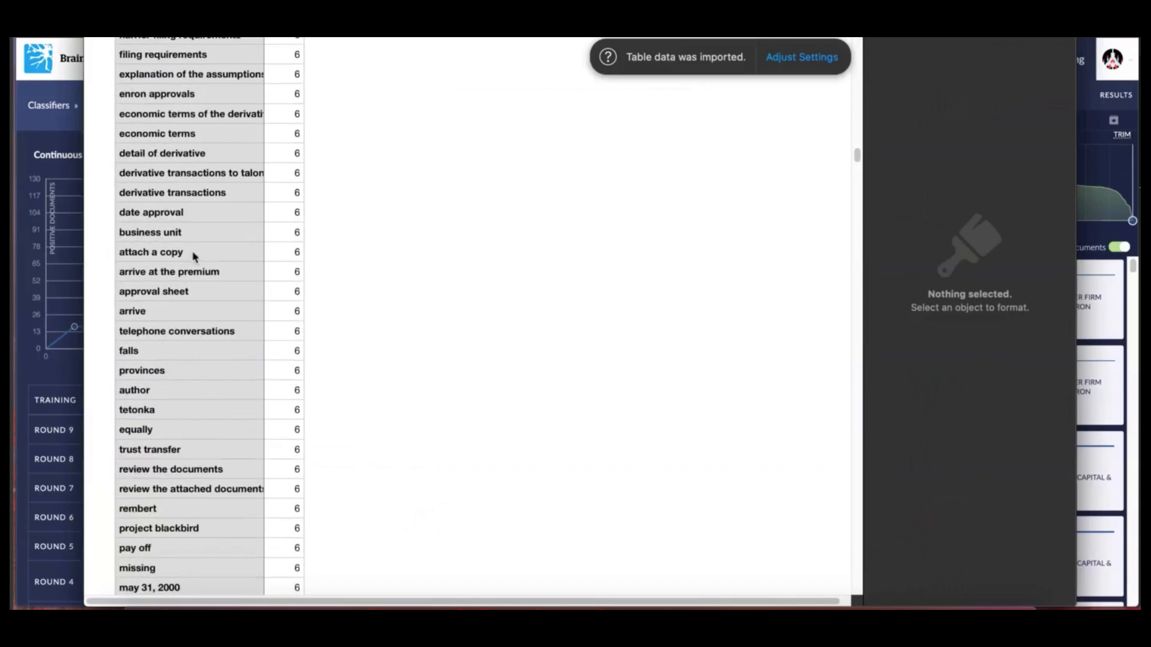
pyautogui.scroll(-20, 193, 258)
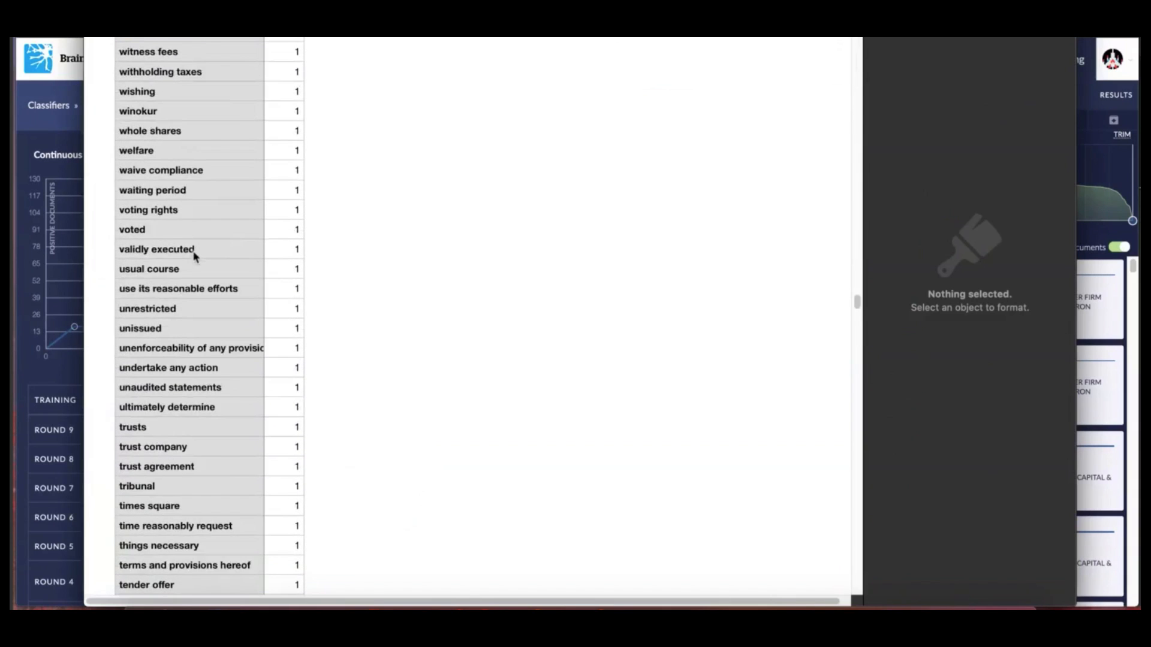
pyautogui.scroll(-10, 193, 258)
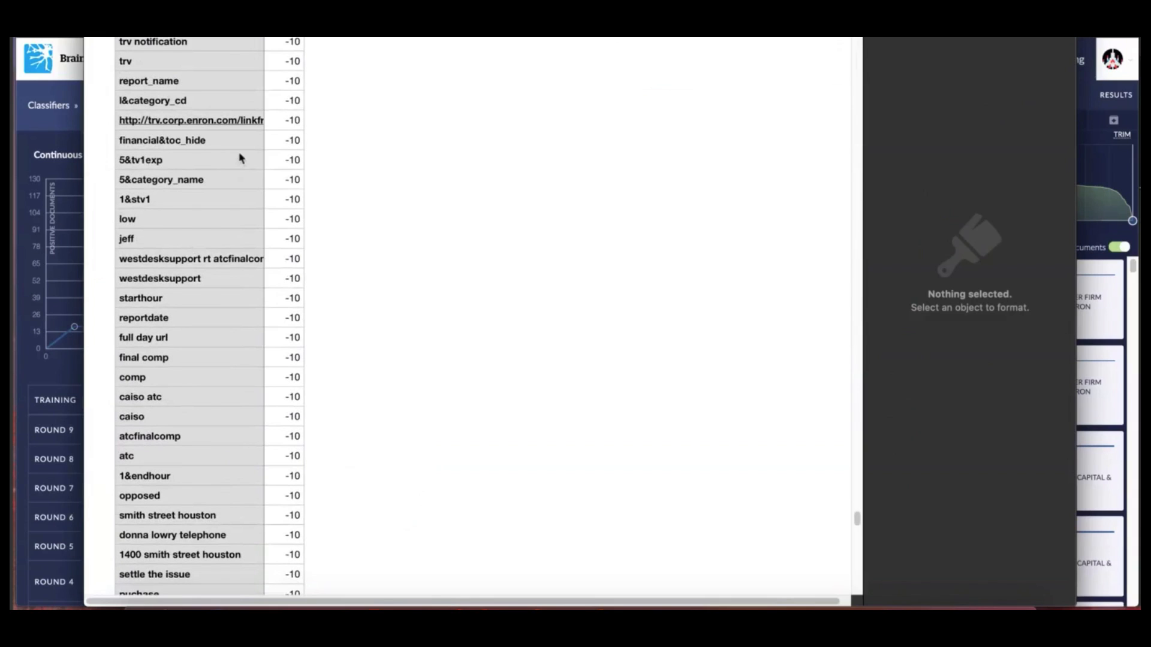
pyautogui.scroll(15, 240, 158)
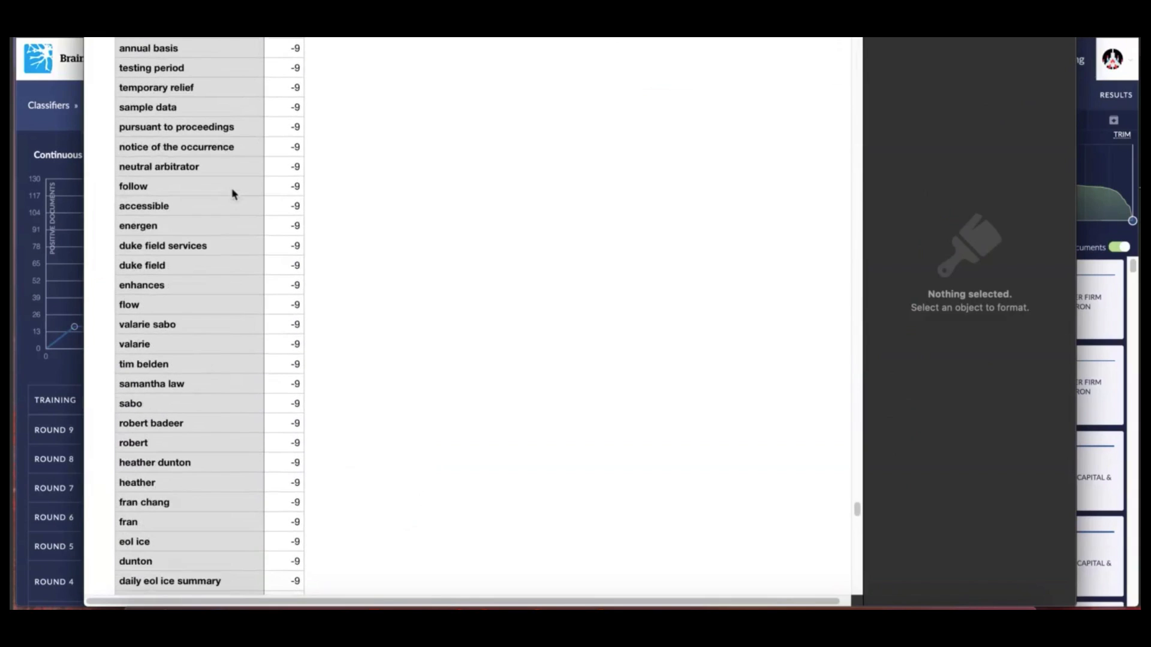
pyautogui.scroll(20, 234, 200)
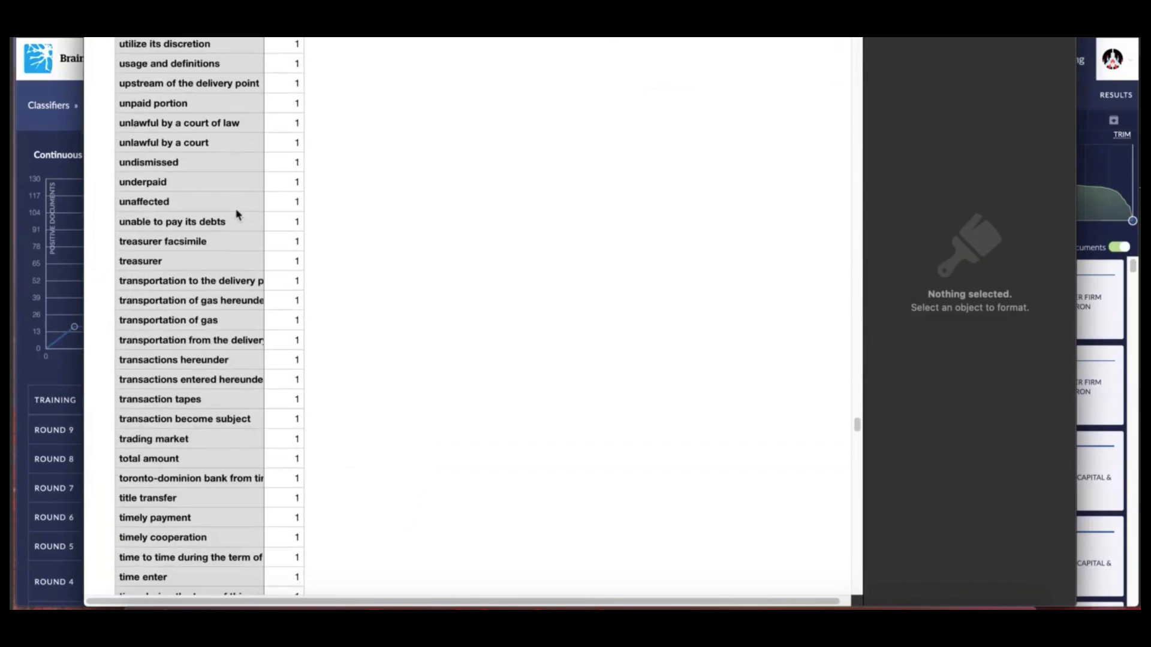
pyautogui.scroll(15, 225, 189)
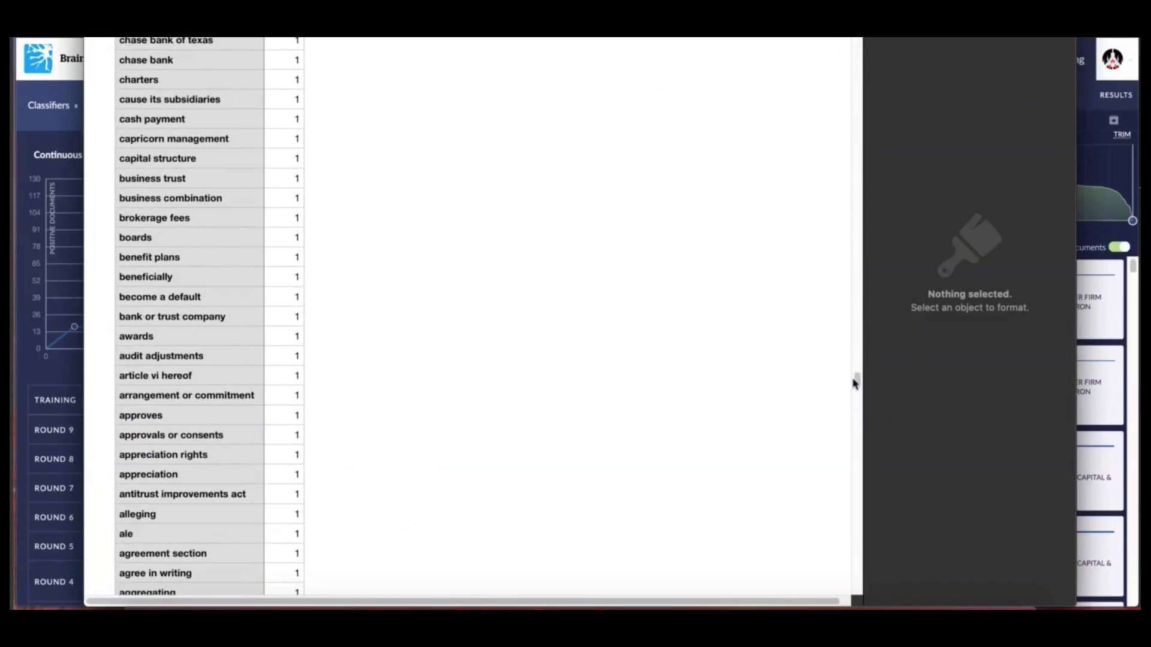
pyautogui.moveTo(857, 379); pyautogui.dragTo(863, 37)
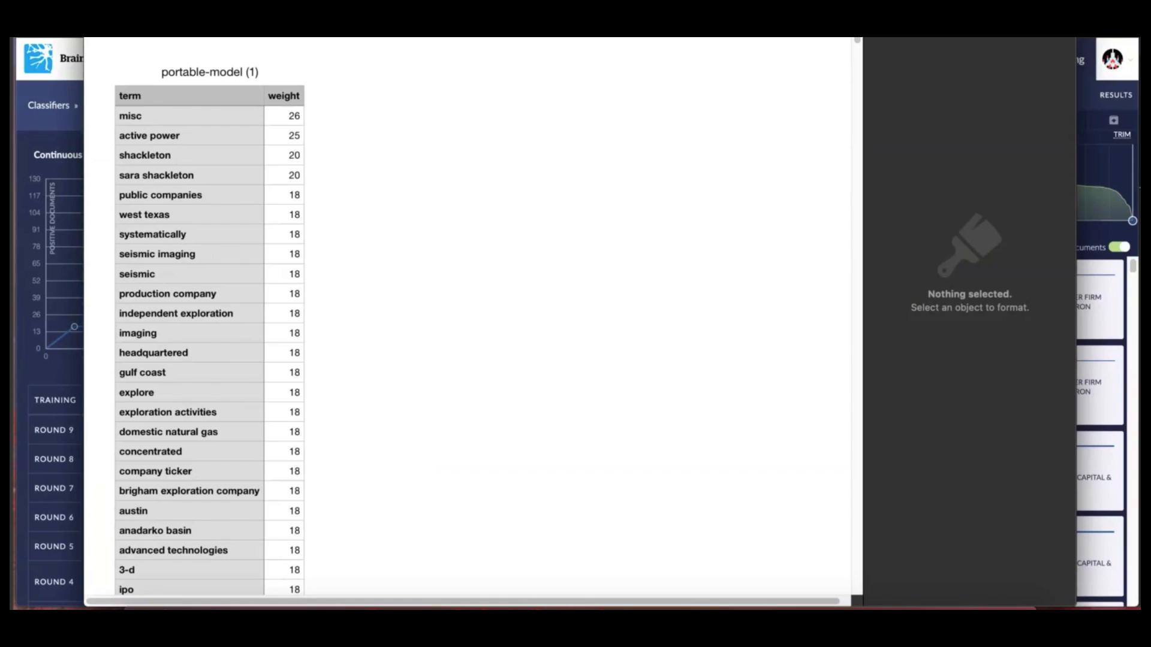
pyautogui.press('super+q')
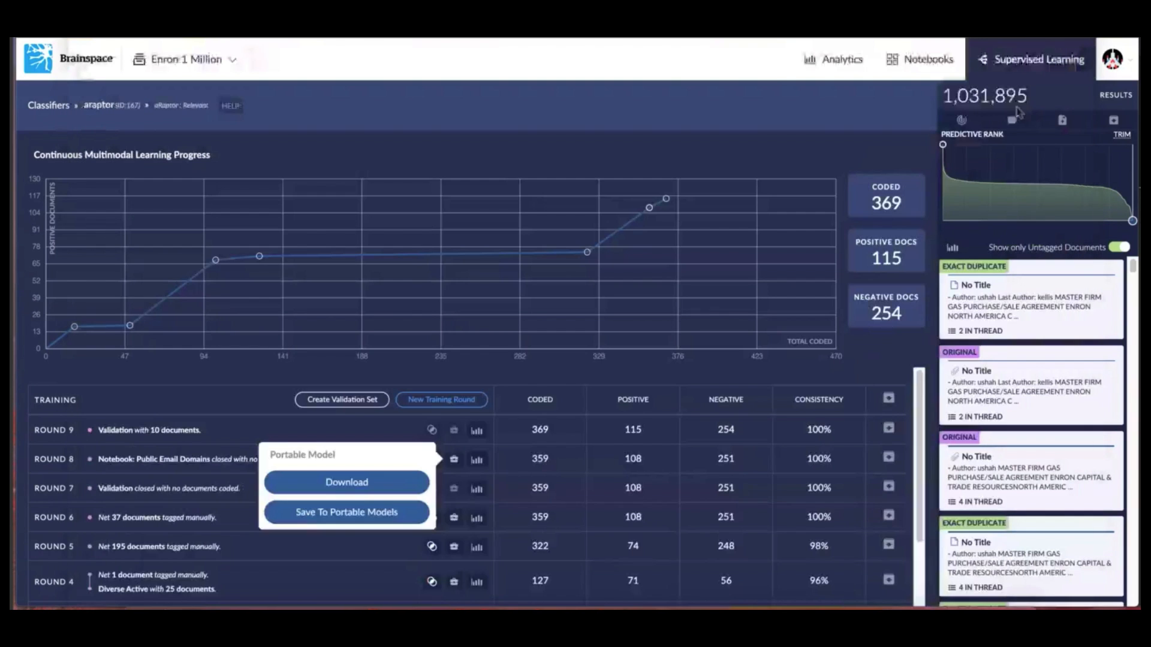
# Open the Profane Language (from Portable Learning) classifier without retraining it and examine its predictive rank results
pyautogui.click(1066, 60)
pyautogui.scroll(-5, 543, 401)
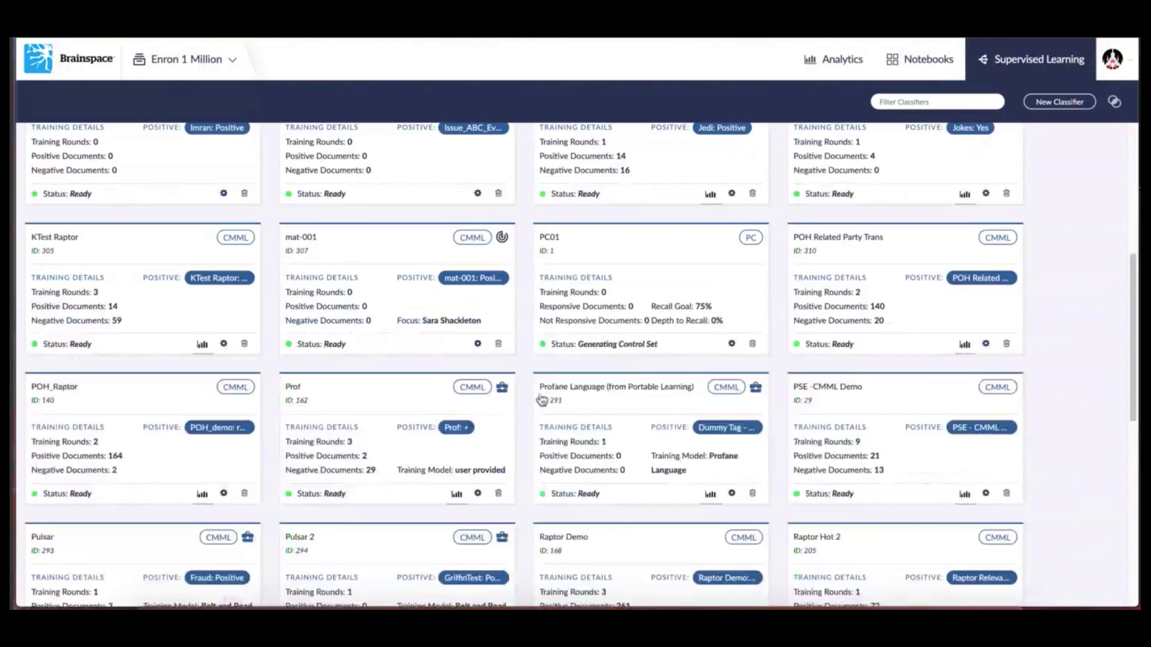
pyautogui.click(661, 430)
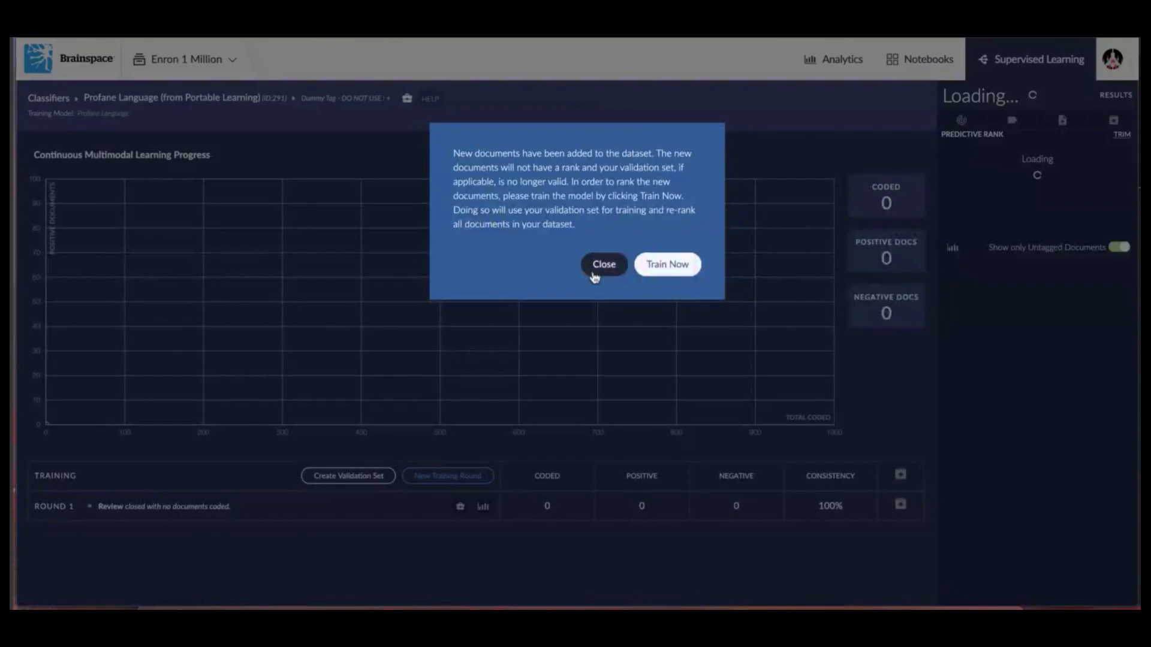
pyautogui.click(595, 275)
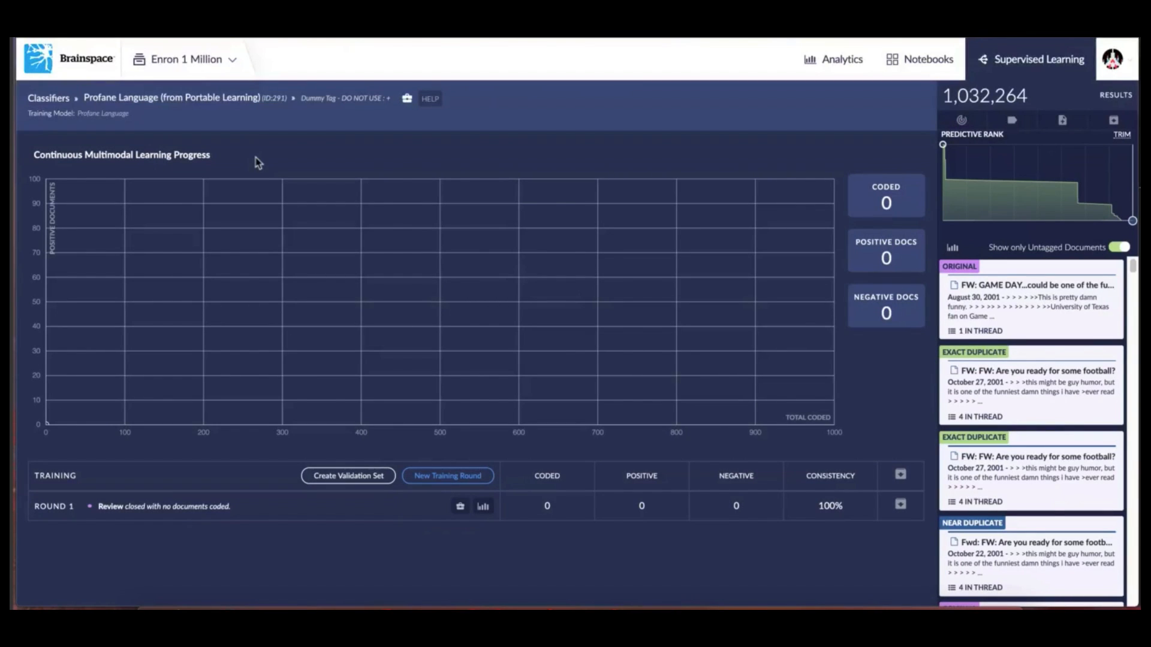
pyautogui.click(228, 65)
pyautogui.click(51, 69)
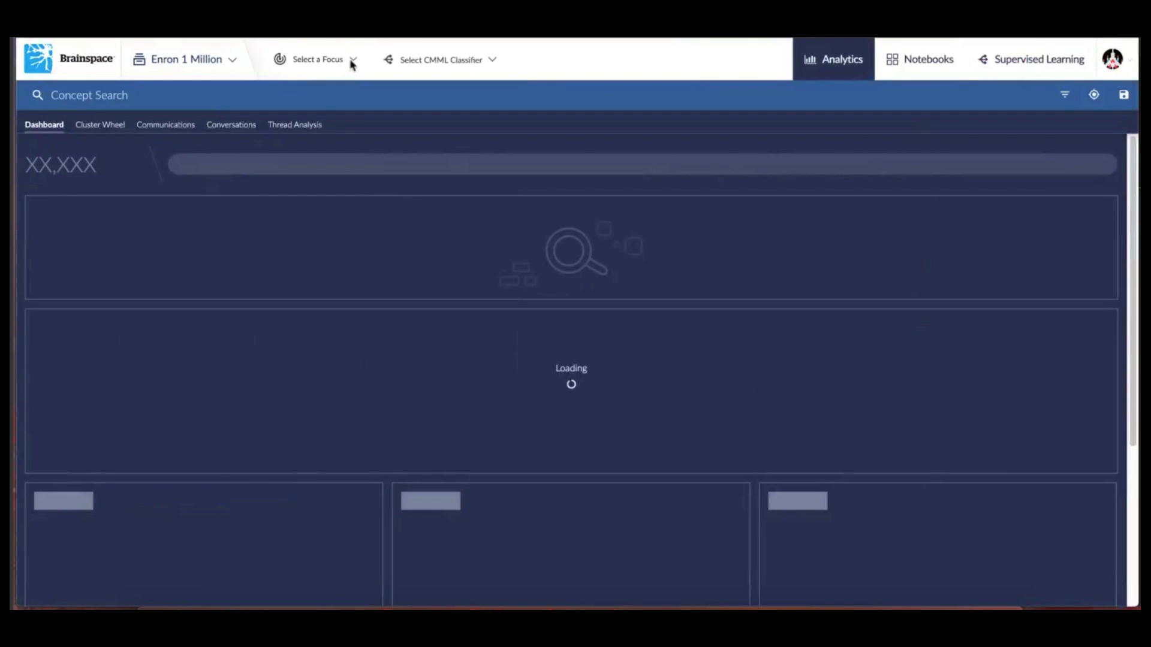
pyautogui.press('super+Left')
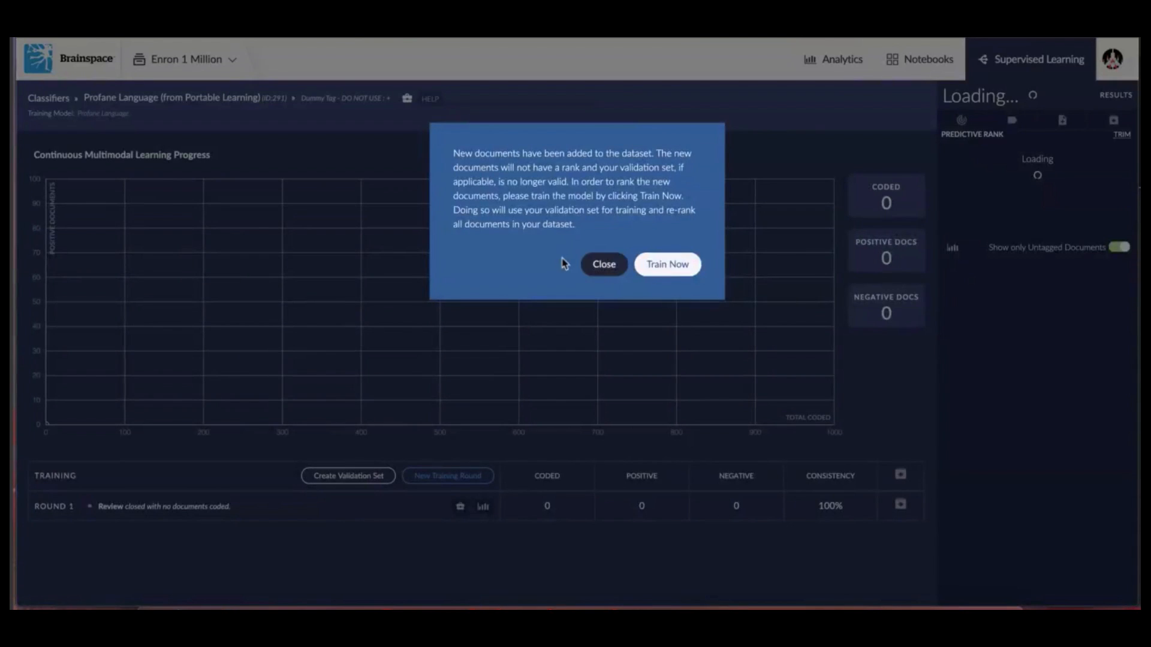
pyautogui.click(604, 264)
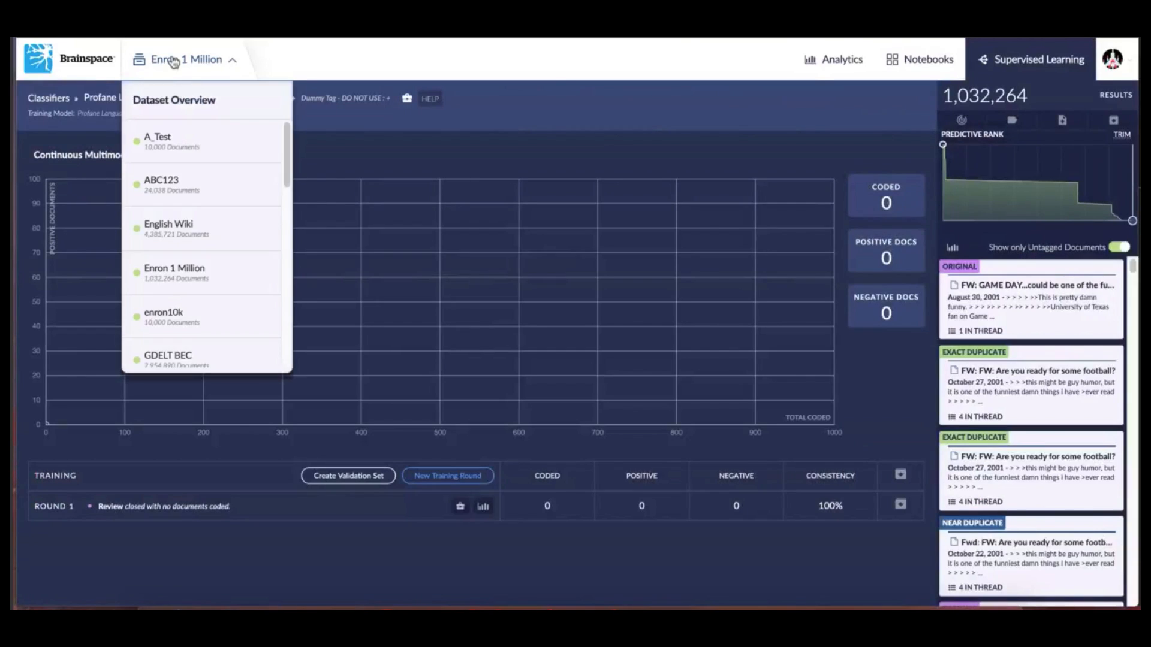
# Apply the "Profane Language (from PLM) - 70% or more likely" focus to the Enron 1 Million documents in Analytics
pyautogui.click(831, 63)
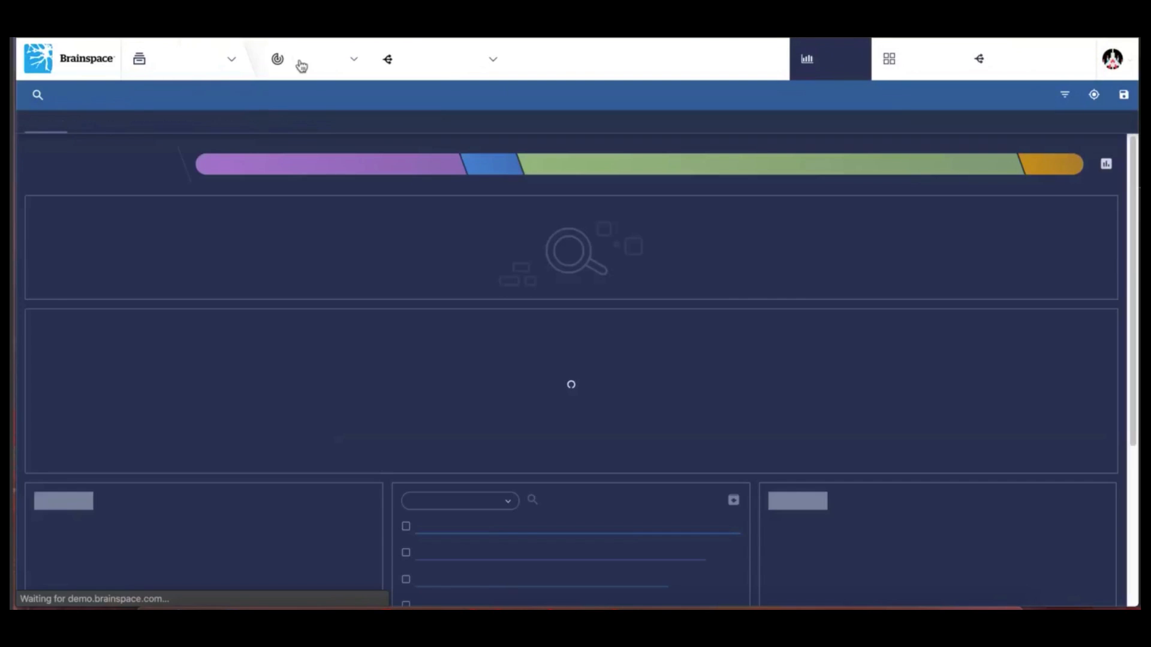
pyautogui.click(318, 60)
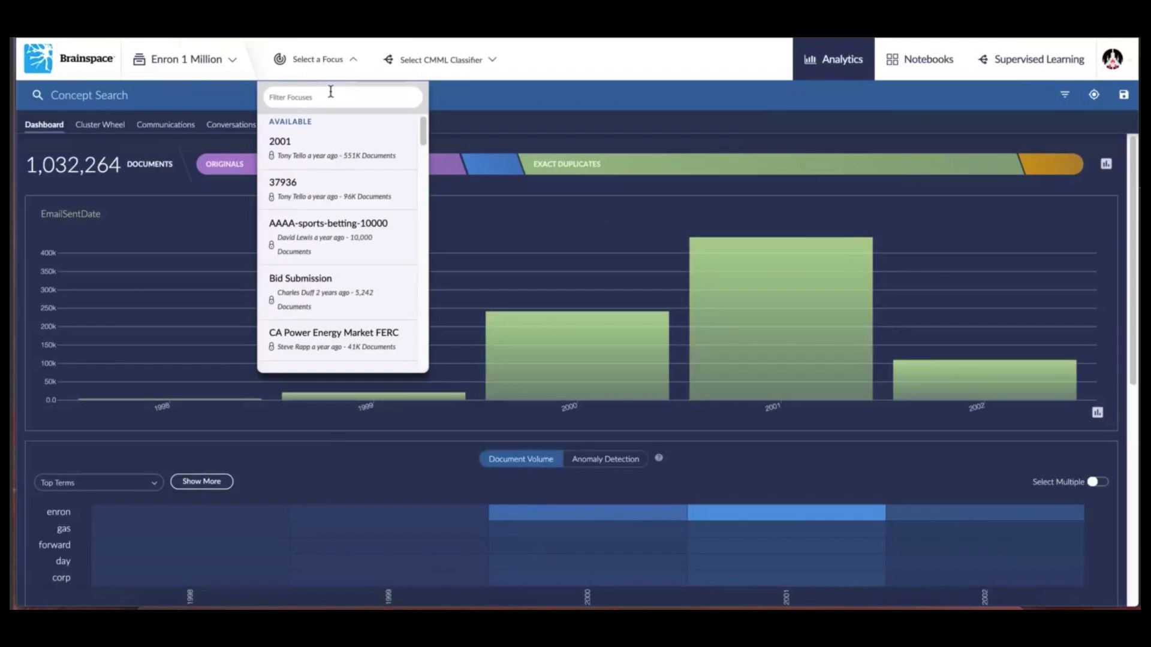
pyautogui.write('profane')
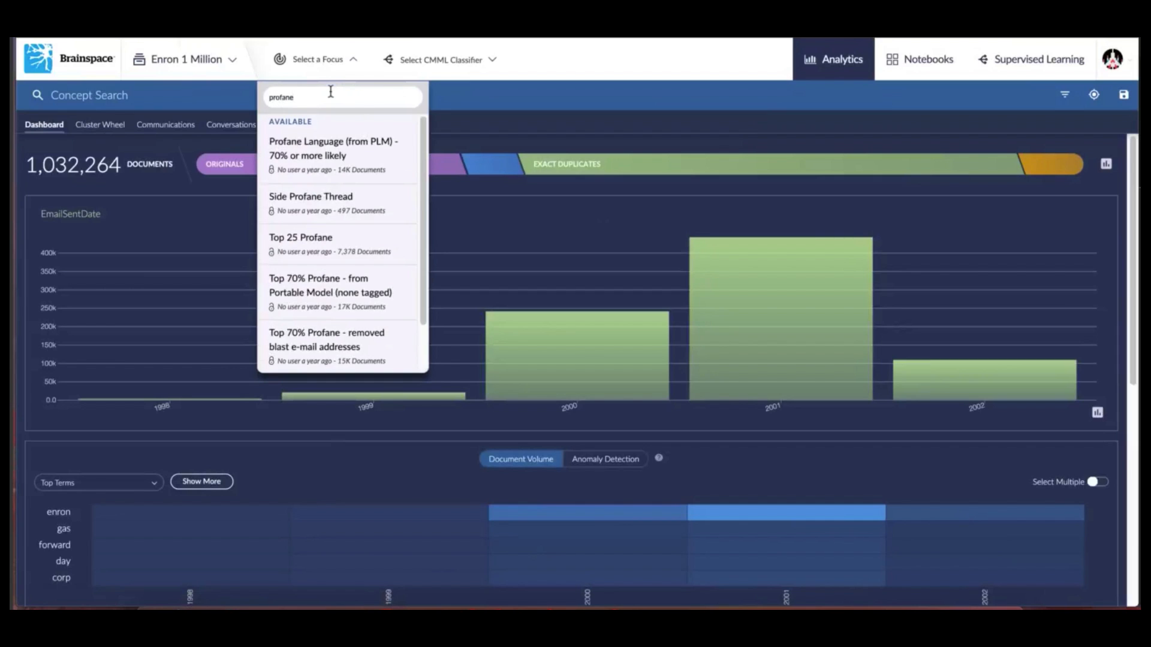
pyautogui.click(321, 173)
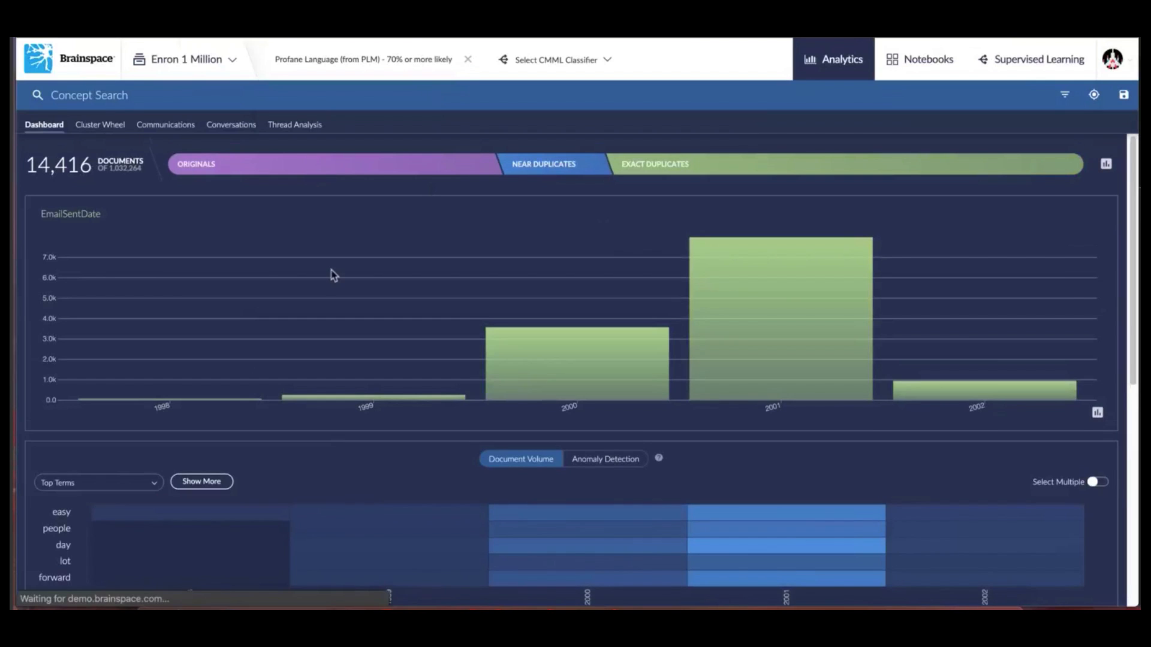
pyautogui.scroll(-1, 326, 272)
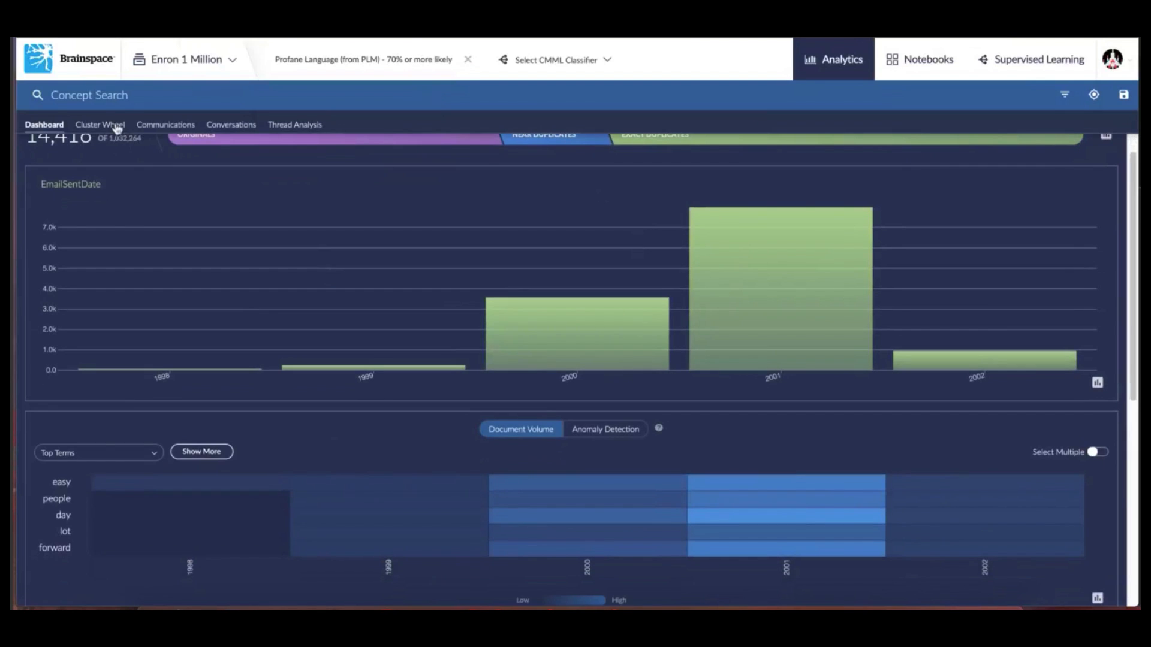
# Add the most prominent person in the communications network to the query and examine the filtered documents on the dashboard
pyautogui.click(117, 126)
pyautogui.click(166, 124)
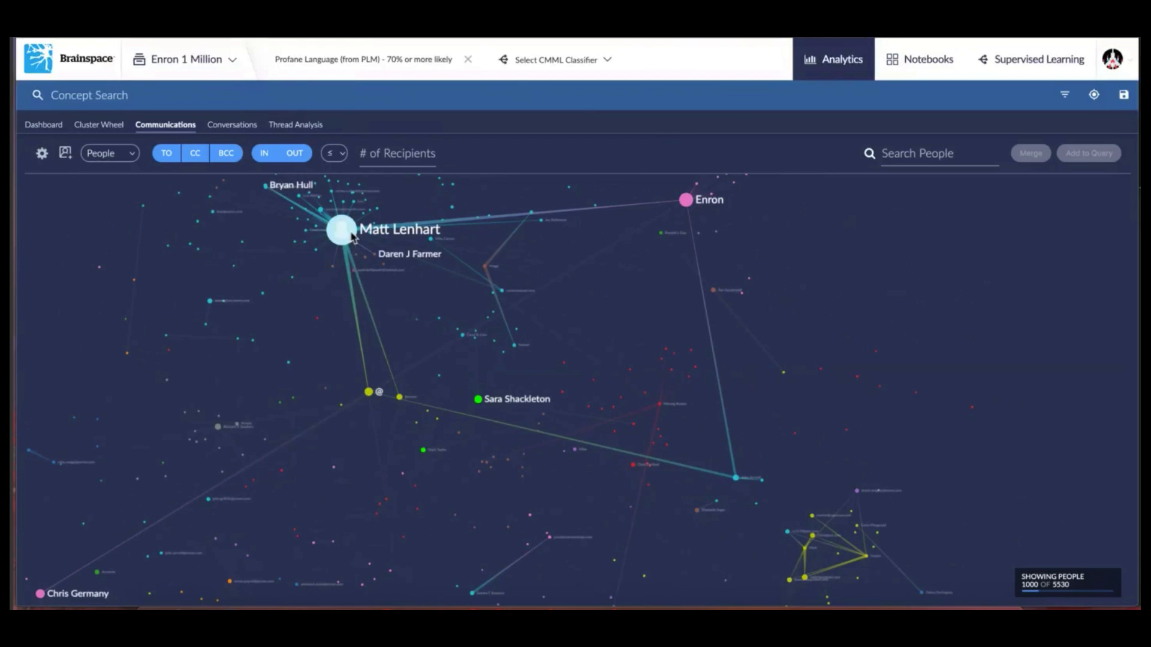
pyautogui.click(352, 237)
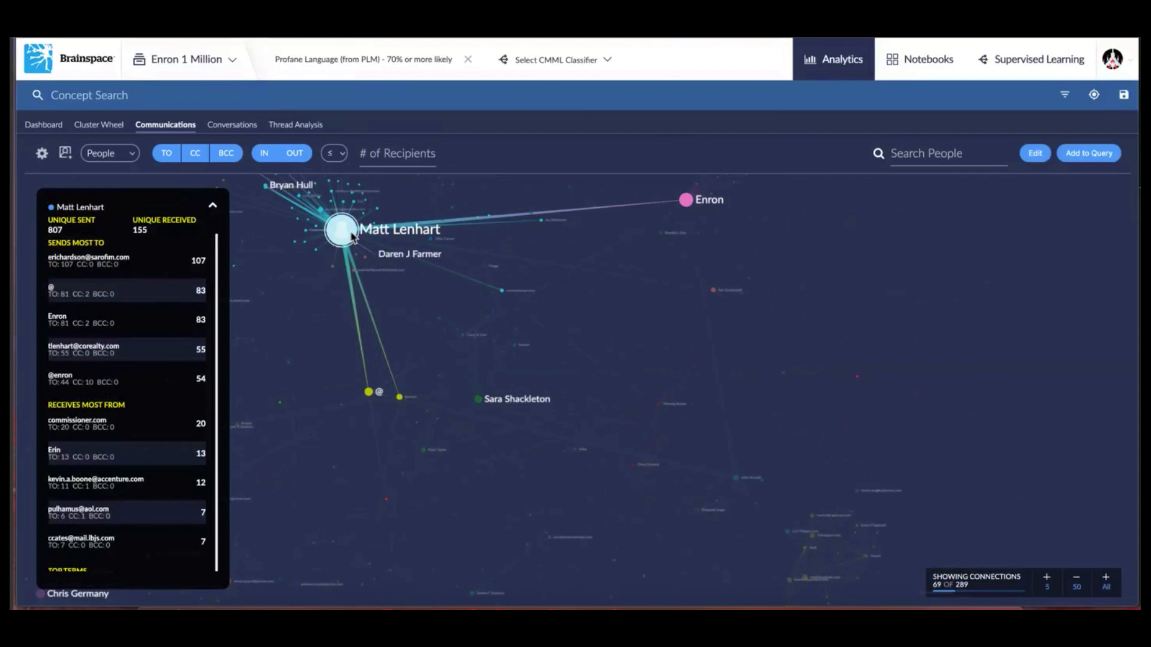
pyautogui.click(1074, 155)
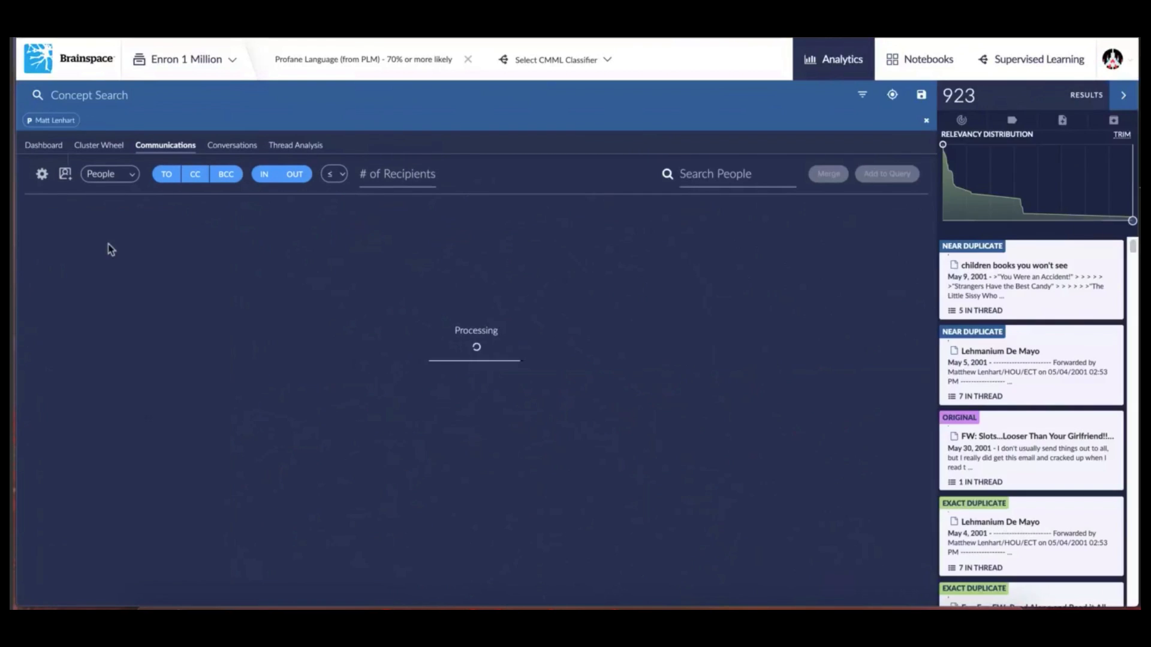
pyautogui.click(54, 151)
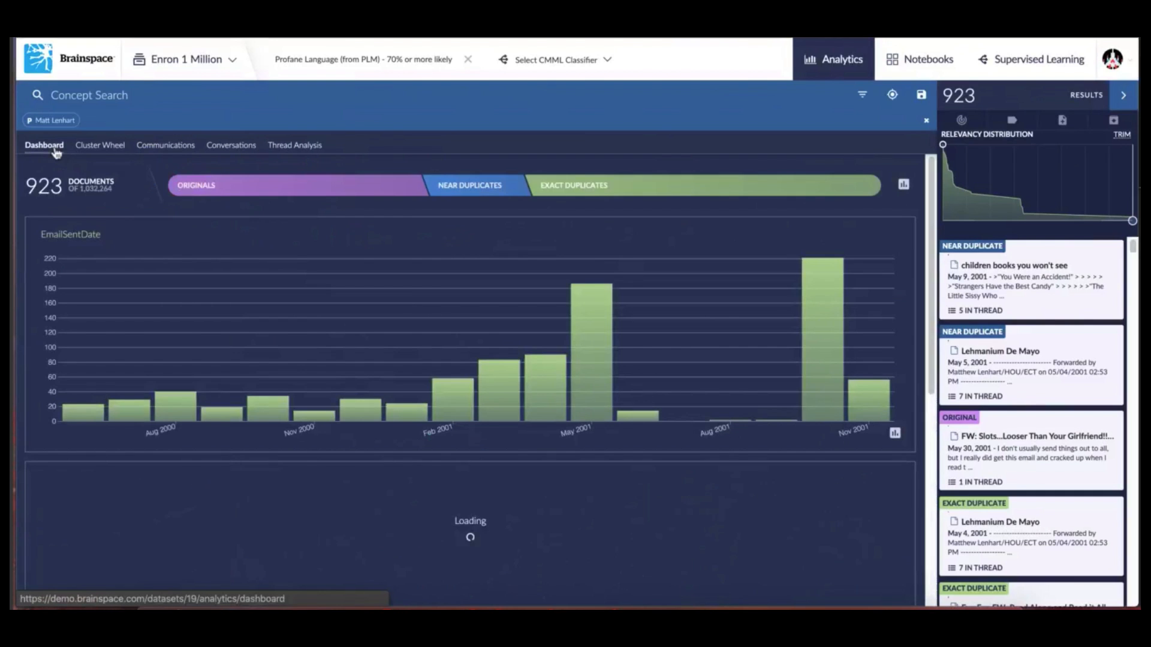
pyautogui.scroll(-2, 264, 427)
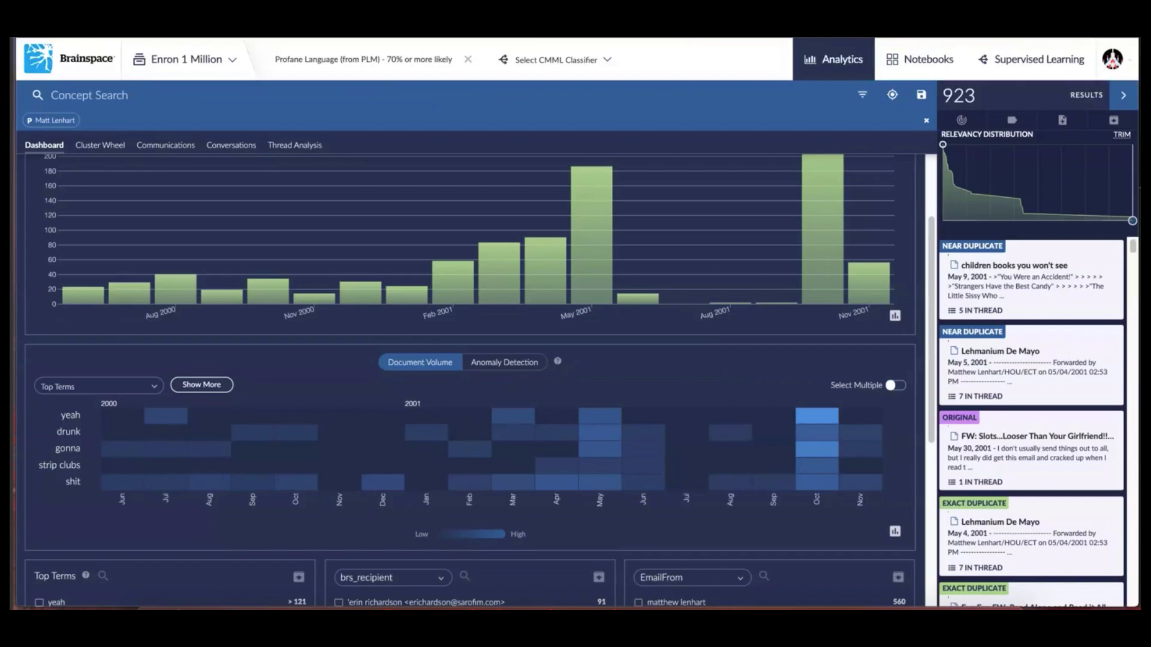
# Read through the exact duplicate of the "Lehmanium De Mayo" email dated May 4, 2001, and close it
pyautogui.click(1012, 527)
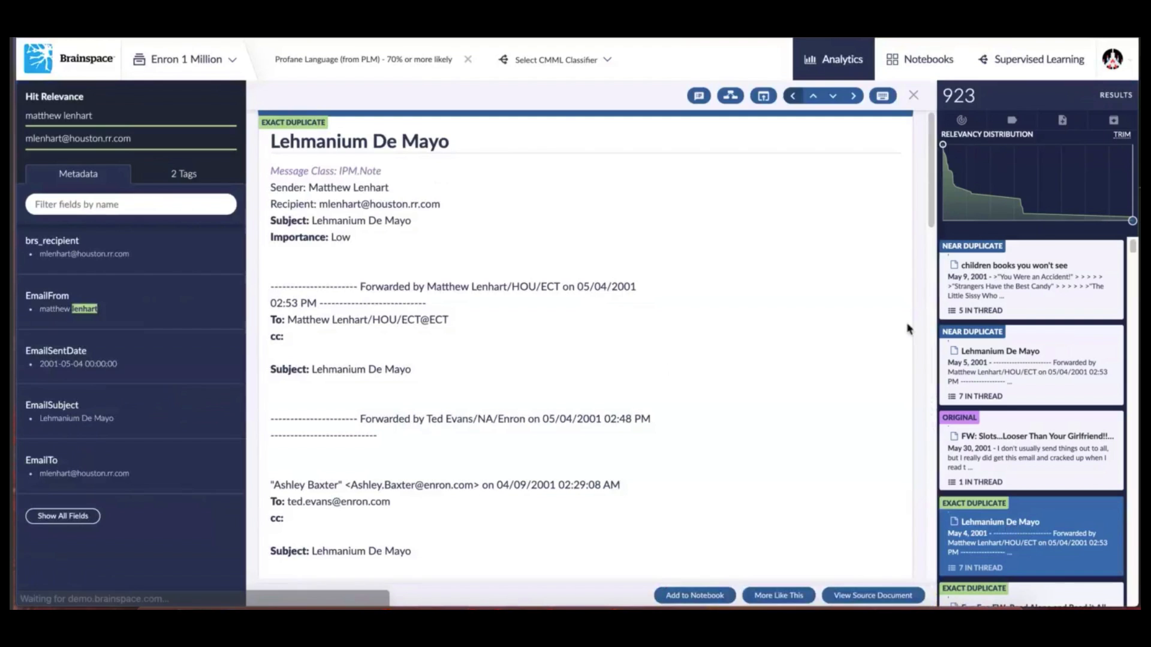
pyautogui.scroll(-2, 670, 372)
pyautogui.scroll(-5, 670, 372)
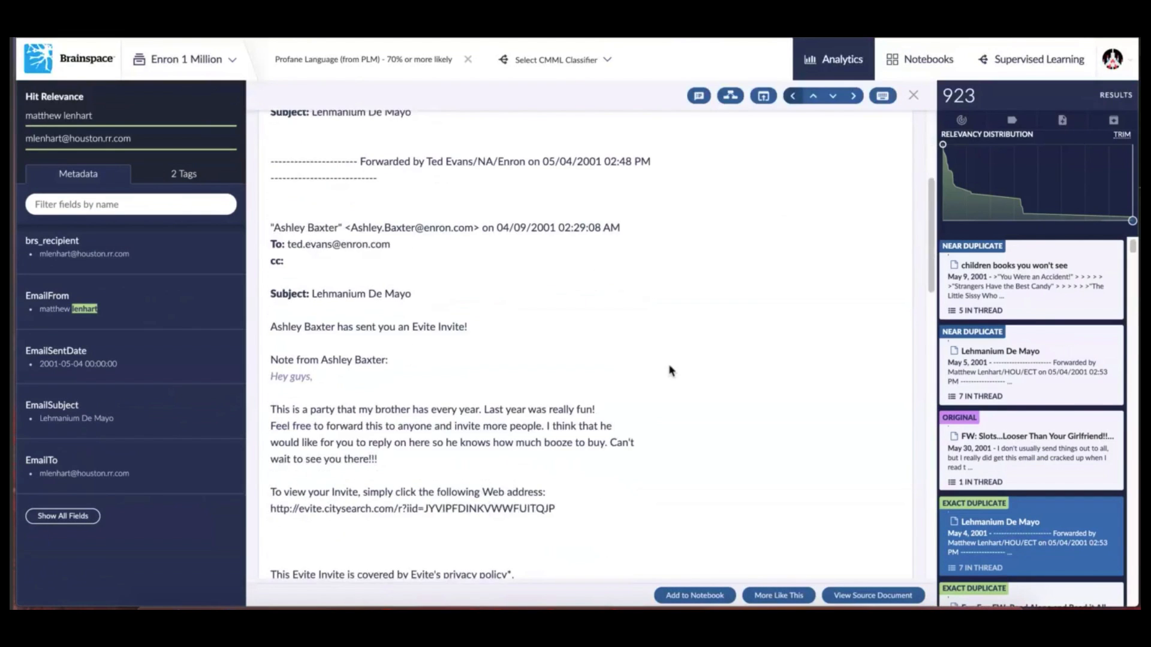
pyautogui.scroll(-2, 670, 371)
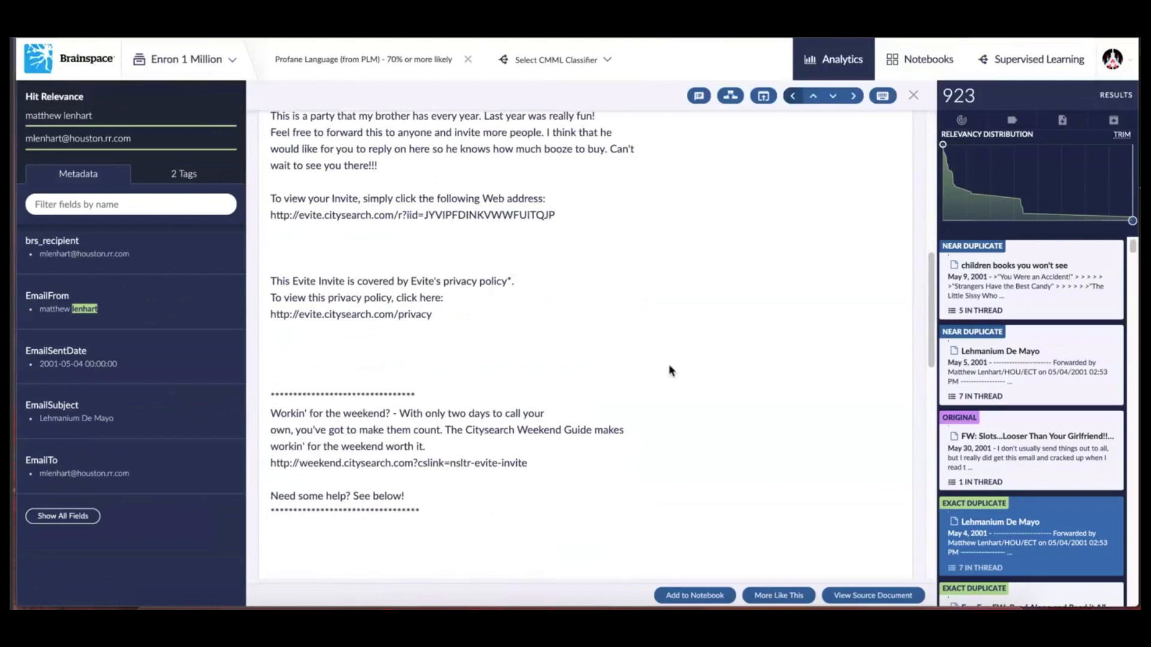
pyautogui.click(915, 97)
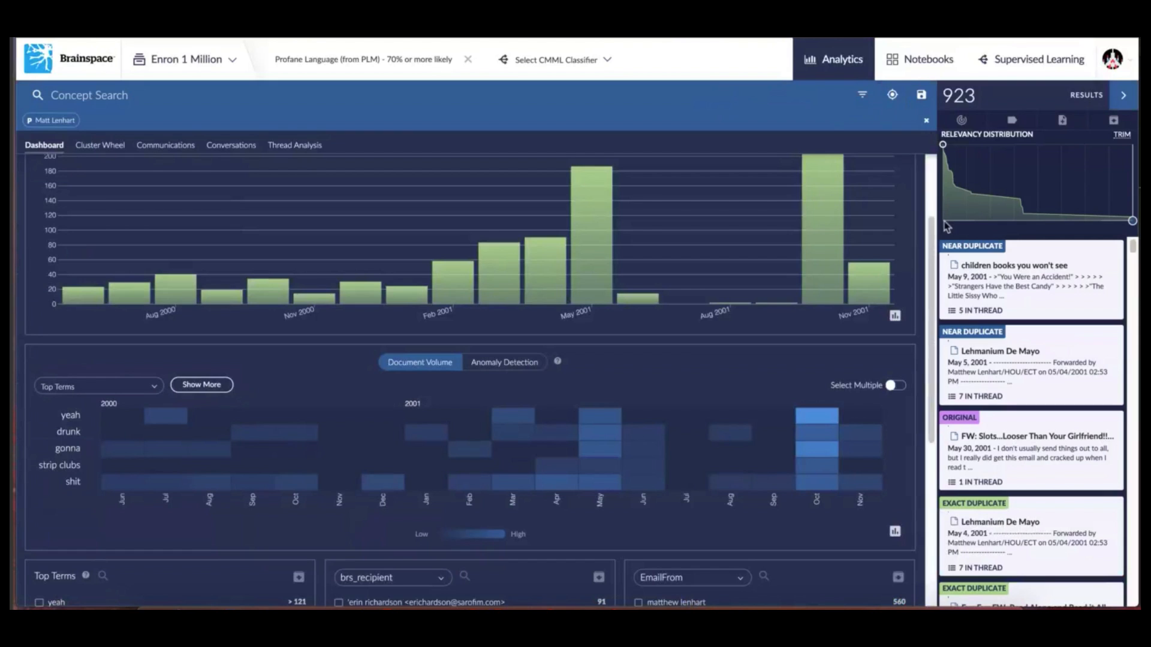
# Clear the person filter and run a concept search for "raptor" within the focus
pyautogui.click(927, 122)
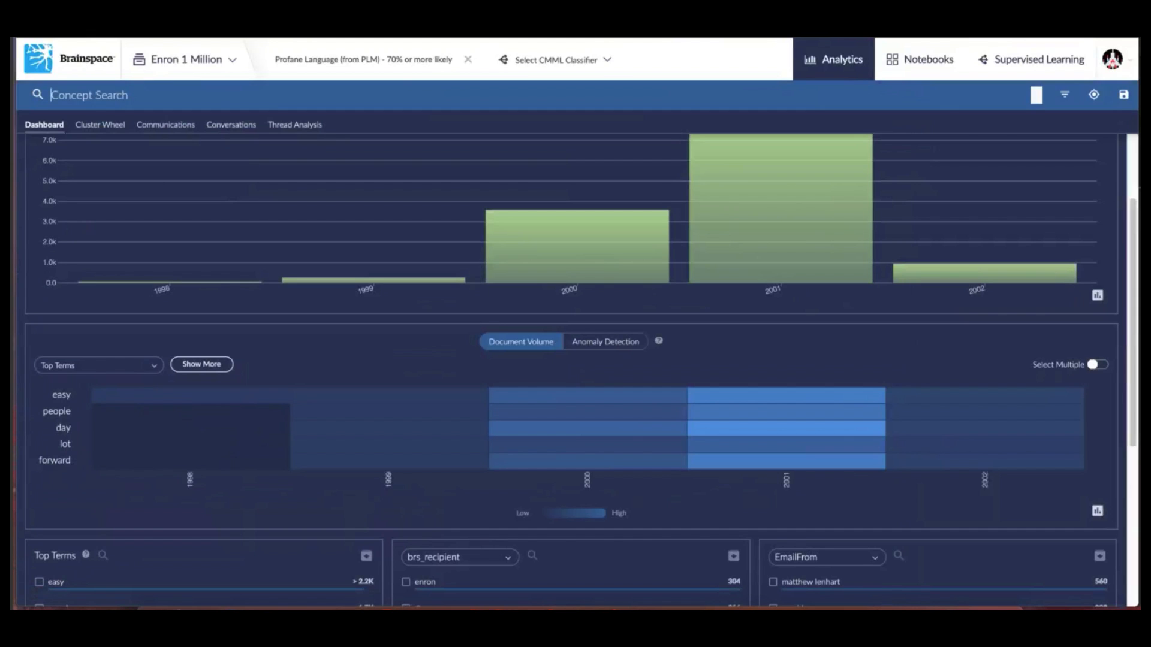
pyautogui.write('raptro')
pyautogui.press('Return')
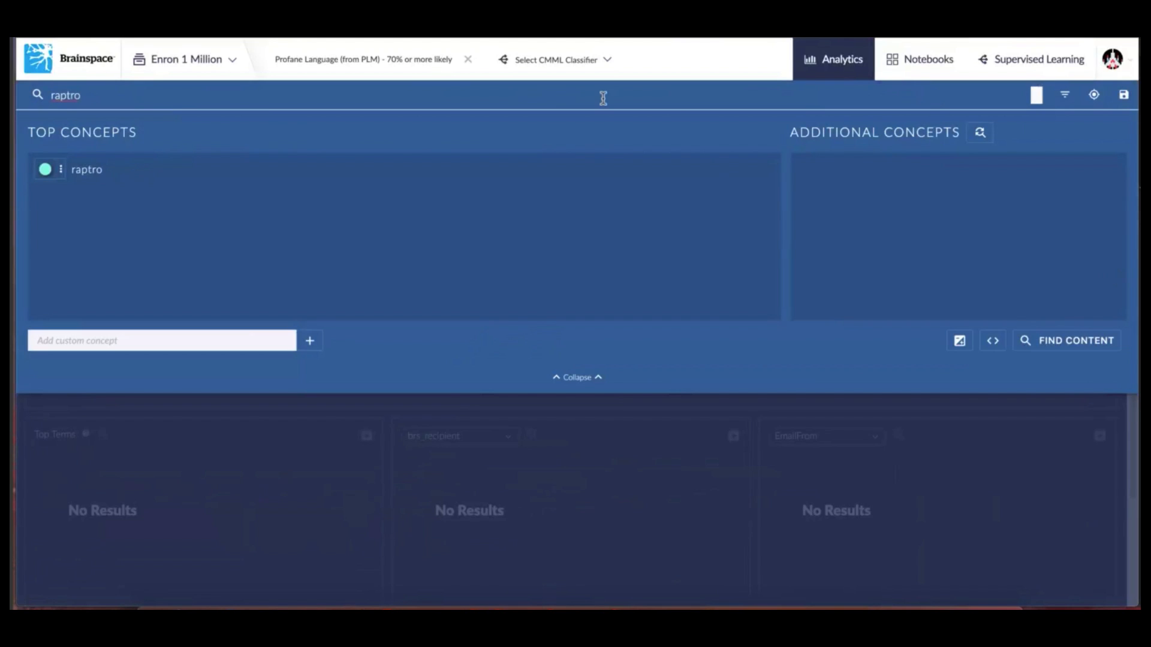
pyautogui.press('BackSpace')
pyautogui.press('BackSpace')
pyautogui.write('or')
pyautogui.press('Return')
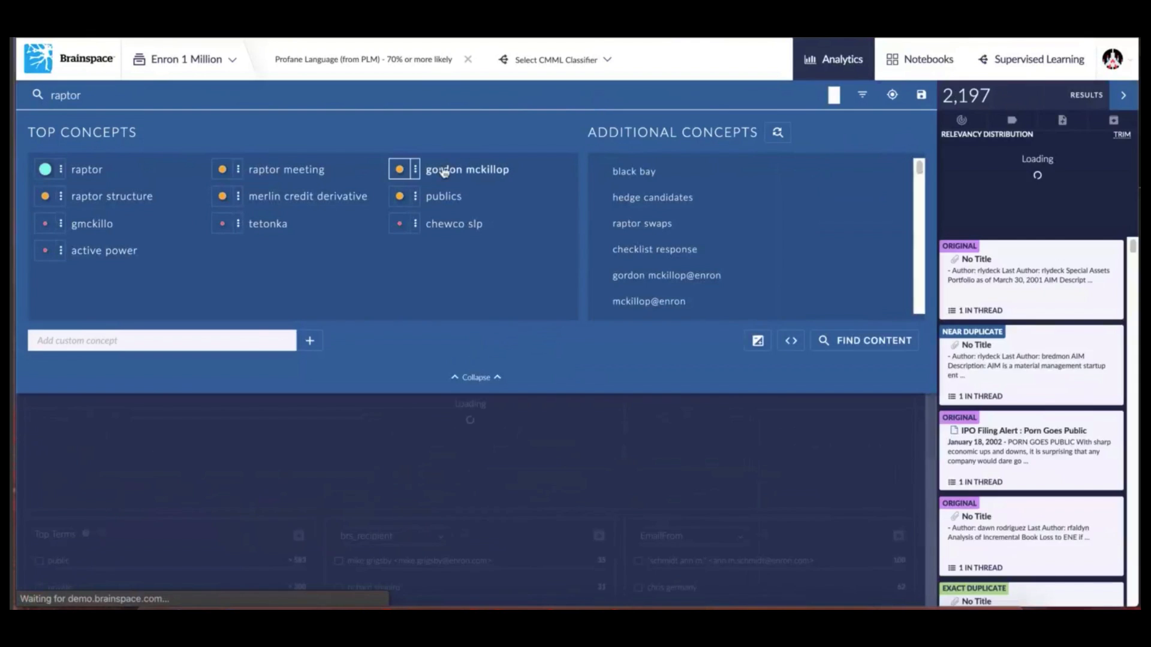
# Add "toronto" and "tickets" as custom concepts to the raptor search
pyautogui.click(211, 342)
pyautogui.write('toronto')
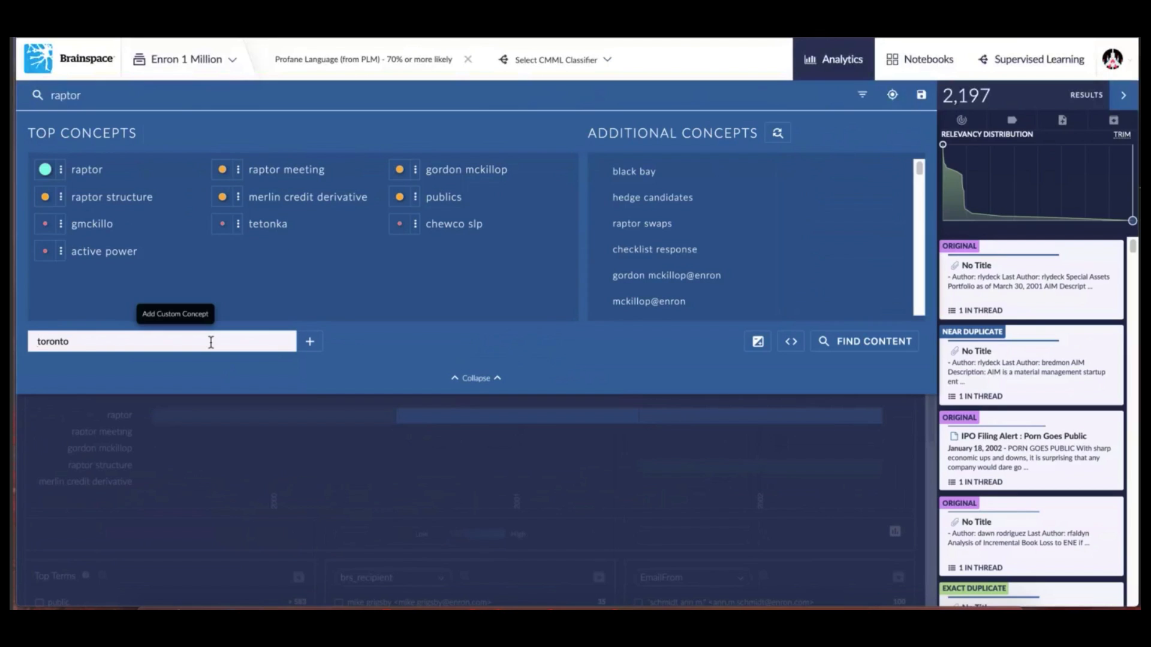
pyautogui.press('Return')
pyautogui.write('ckets')
pyautogui.press('Return')
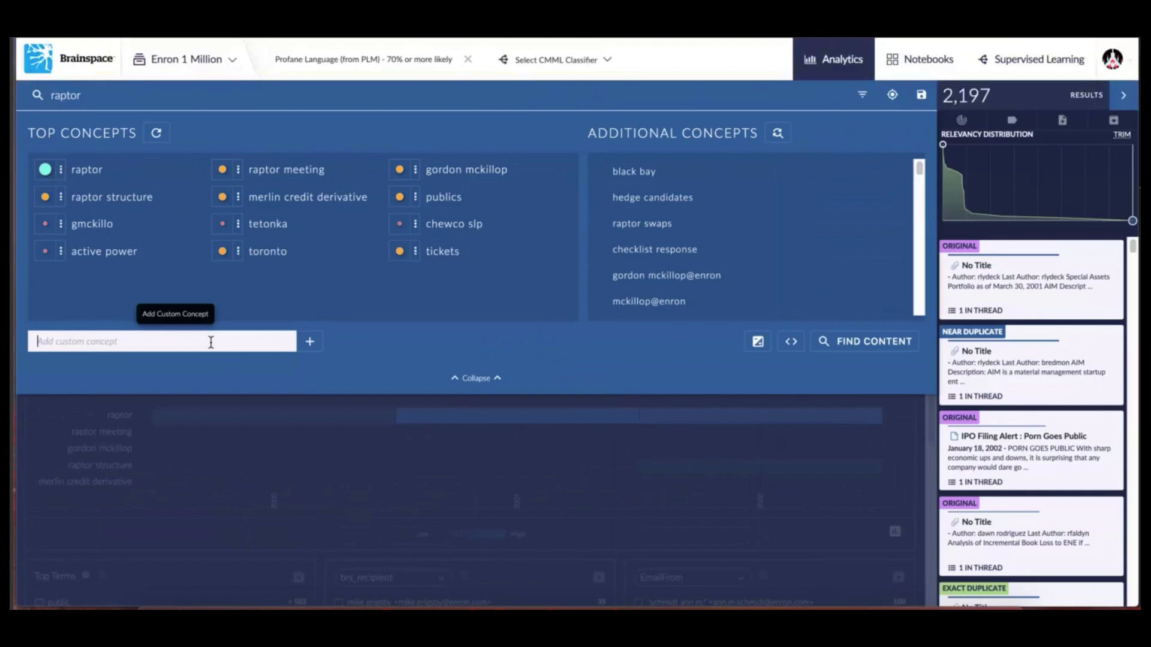
# Make the concepts raptor, toronto and tickets required, and find content with the additional concepts rediscovered
pyautogui.click(61, 169)
pyautogui.click(148, 220)
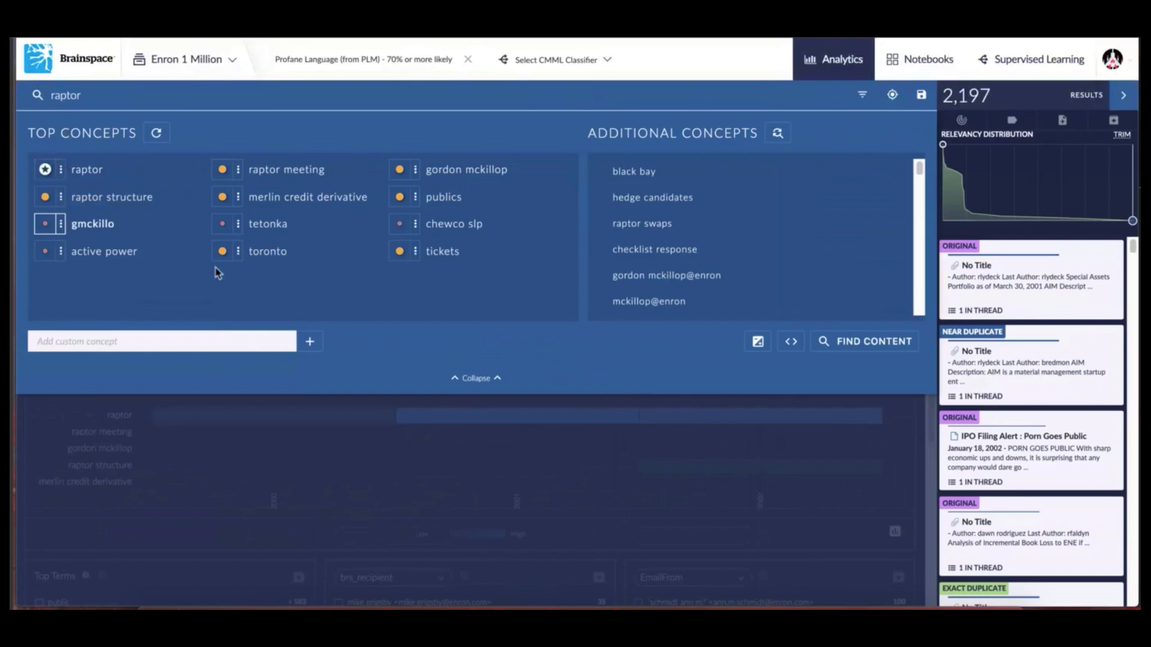
pyautogui.click(238, 251)
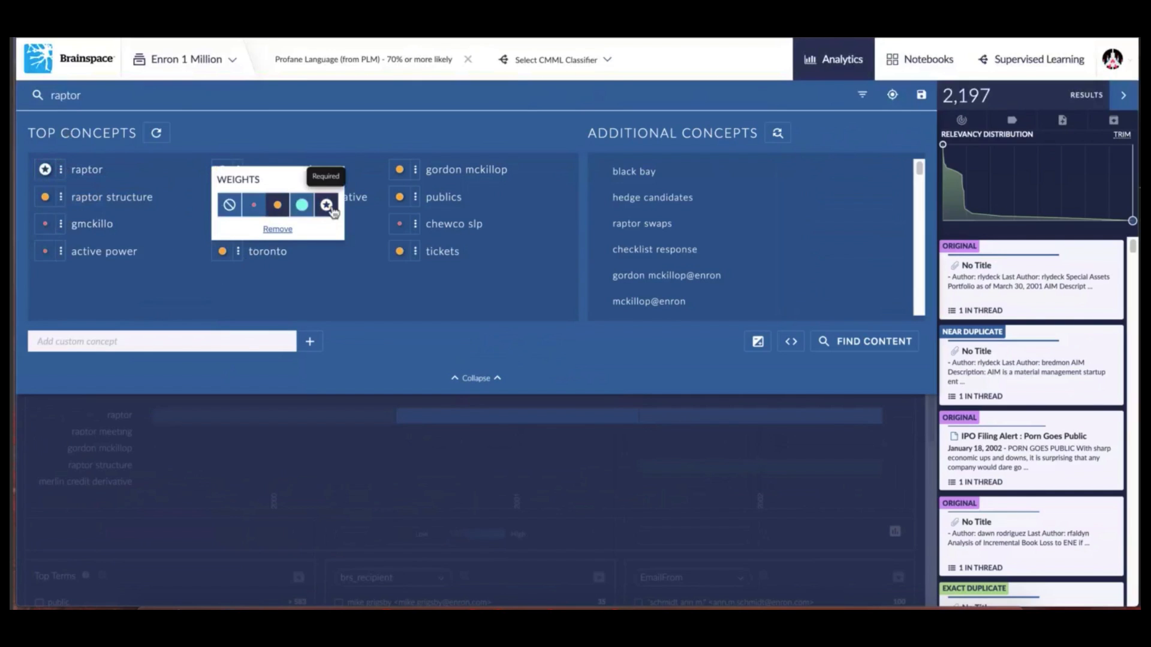
pyautogui.click(325, 205)
pyautogui.click(415, 251)
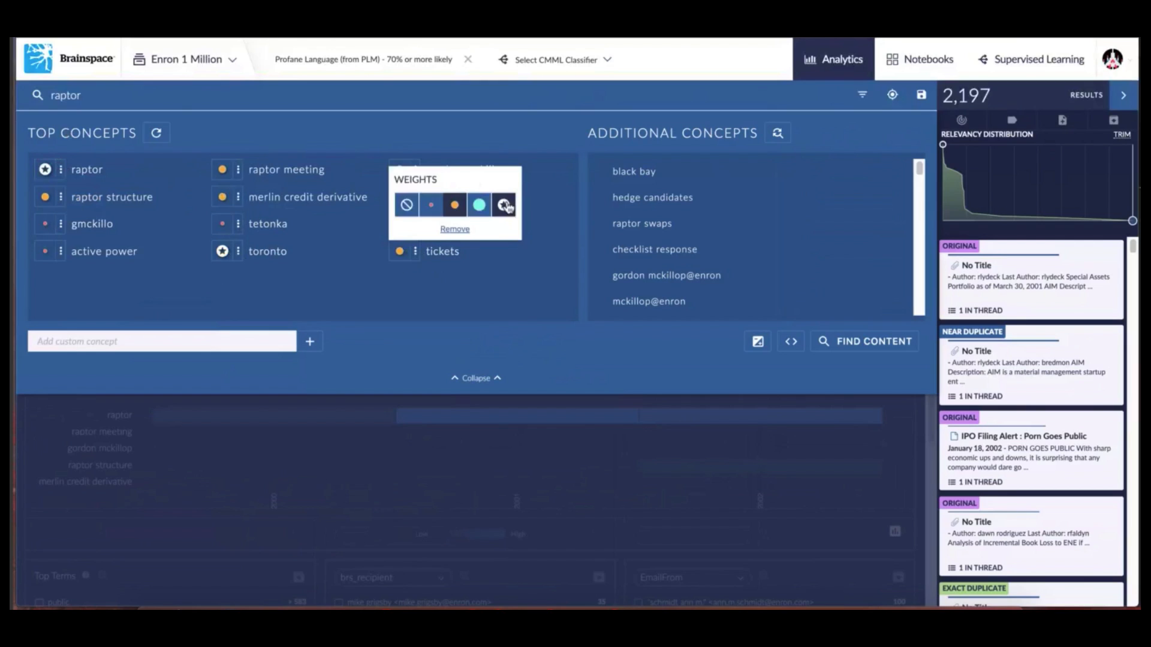
pyautogui.click(503, 204)
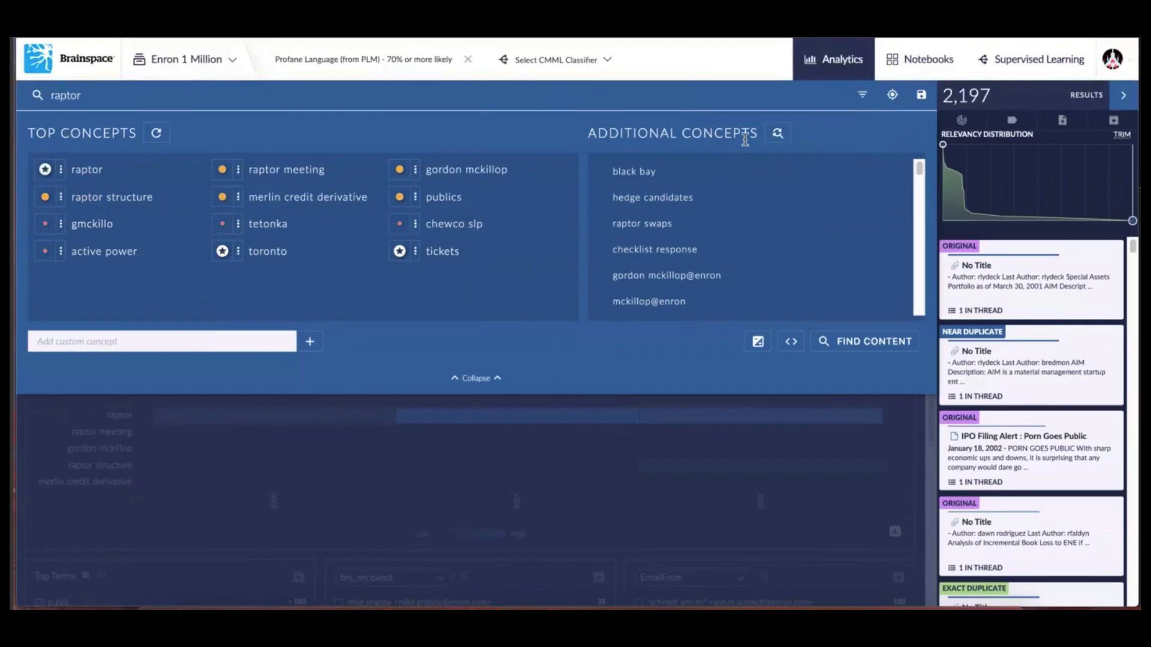
pyautogui.click(778, 132)
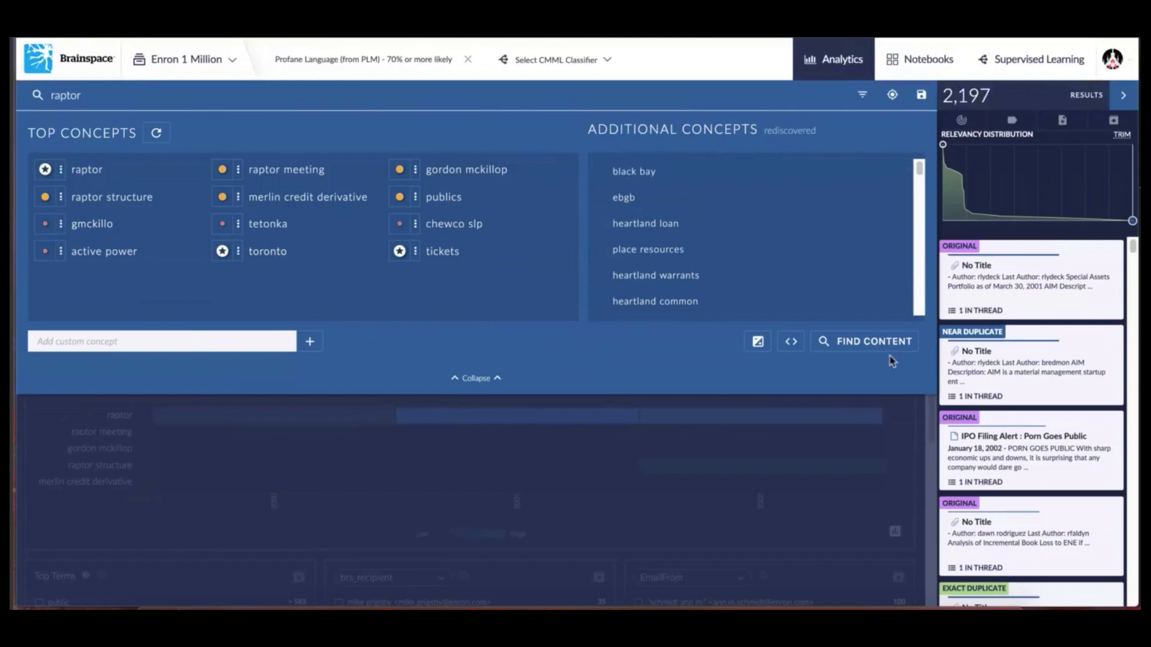
pyautogui.click(877, 346)
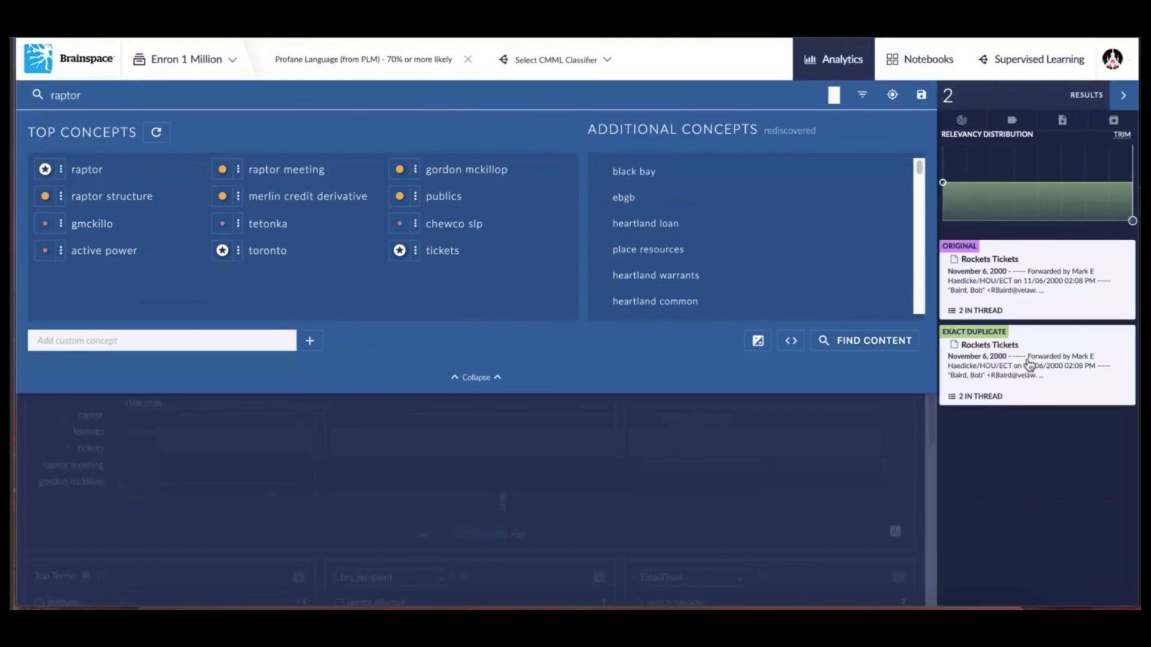
# Examine where the search terms occur in the original "Rockets Tickets" email, and return to the dashboard
pyautogui.click(1034, 279)
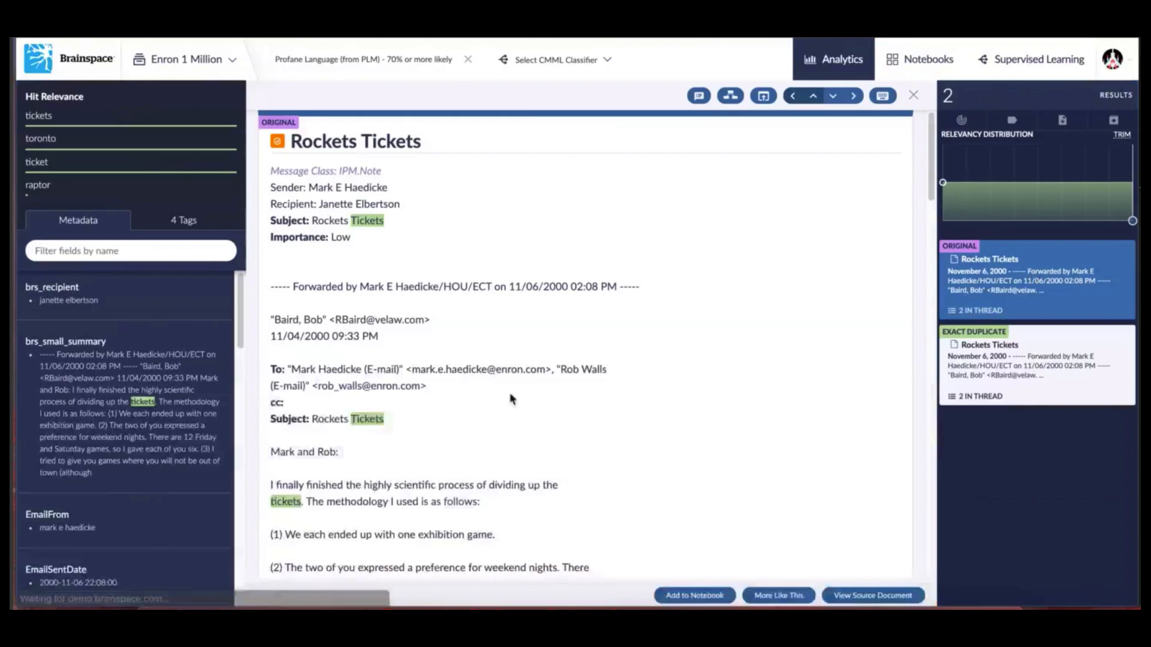
pyautogui.scroll(-5, 347, 175)
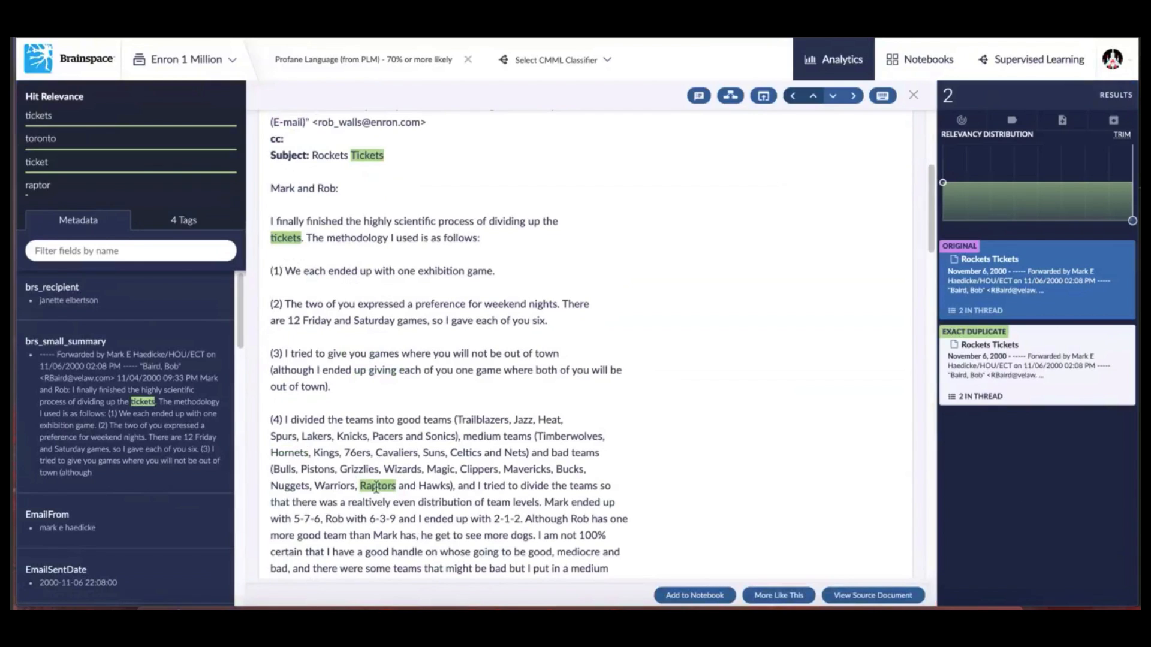
pyautogui.click(913, 96)
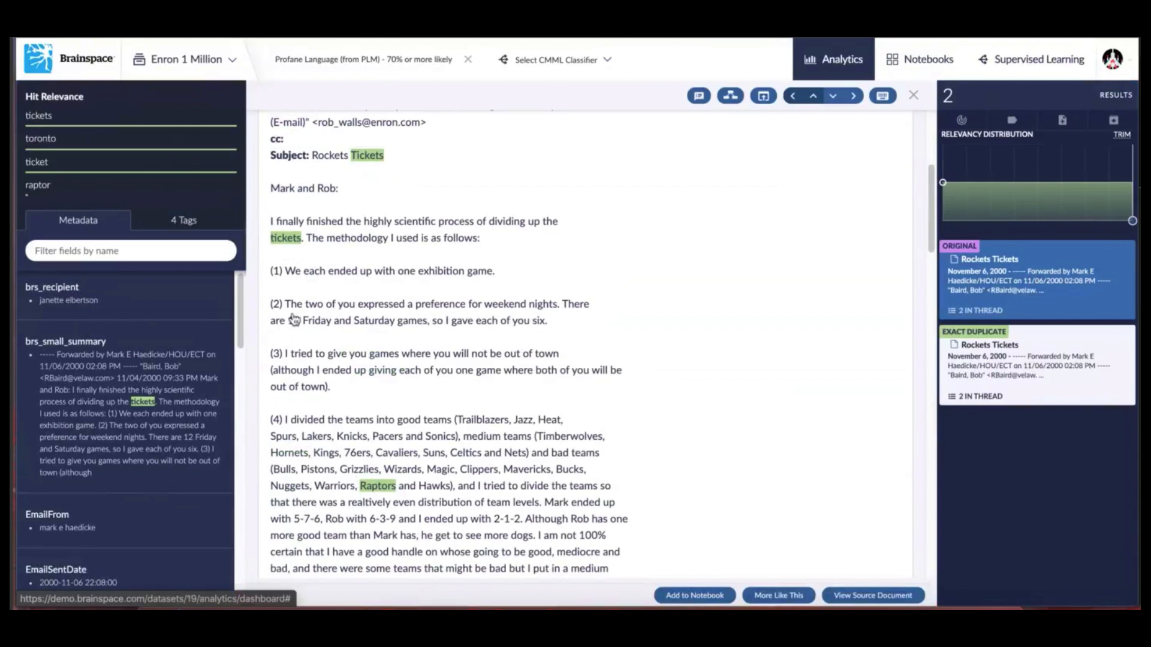
pyautogui.scroll(2, 570, 288)
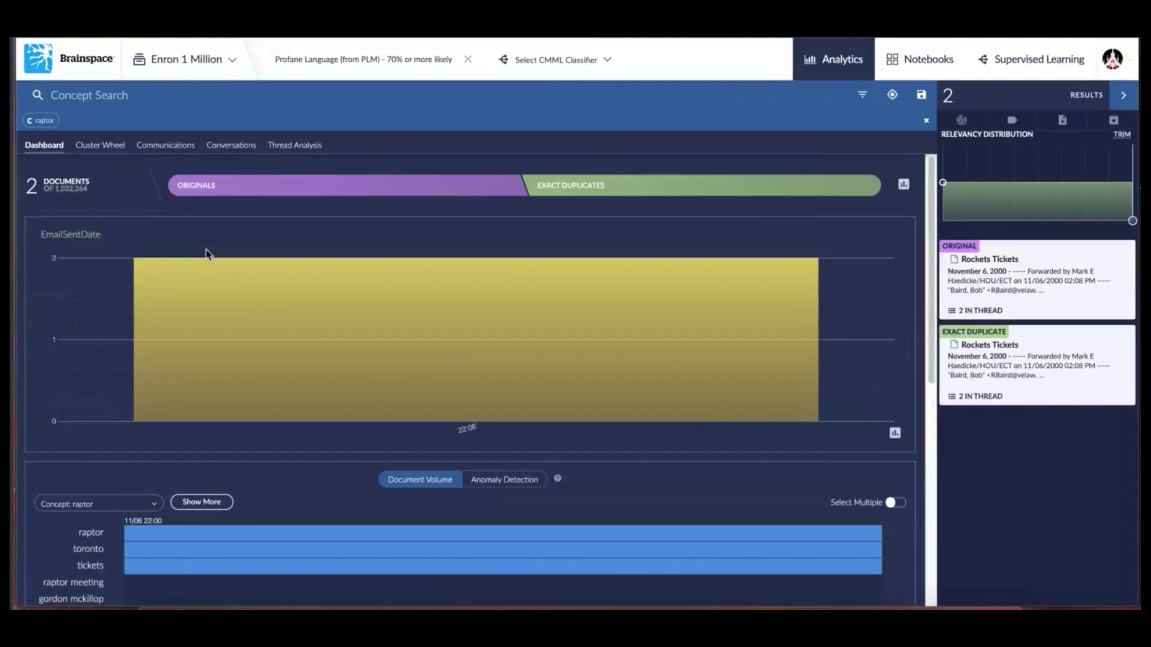
# Reopen the raptor concept search and remove tickets, toronto and raptor from its top concepts
pyautogui.click(49, 125)
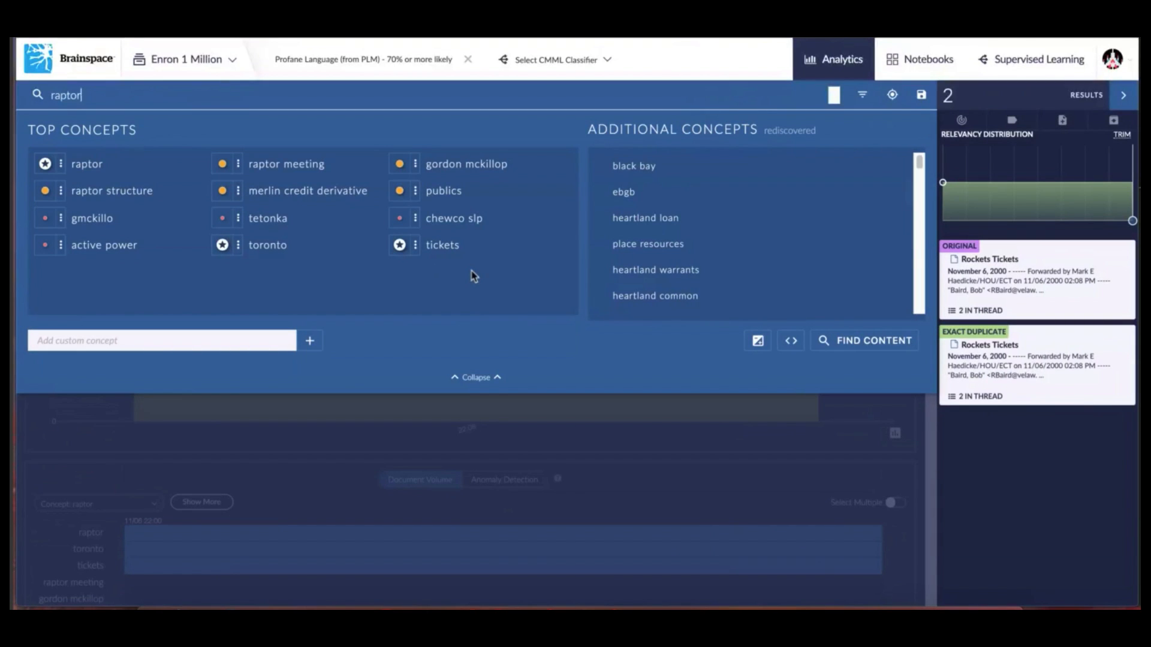
pyautogui.scroll(-5, 736, 192)
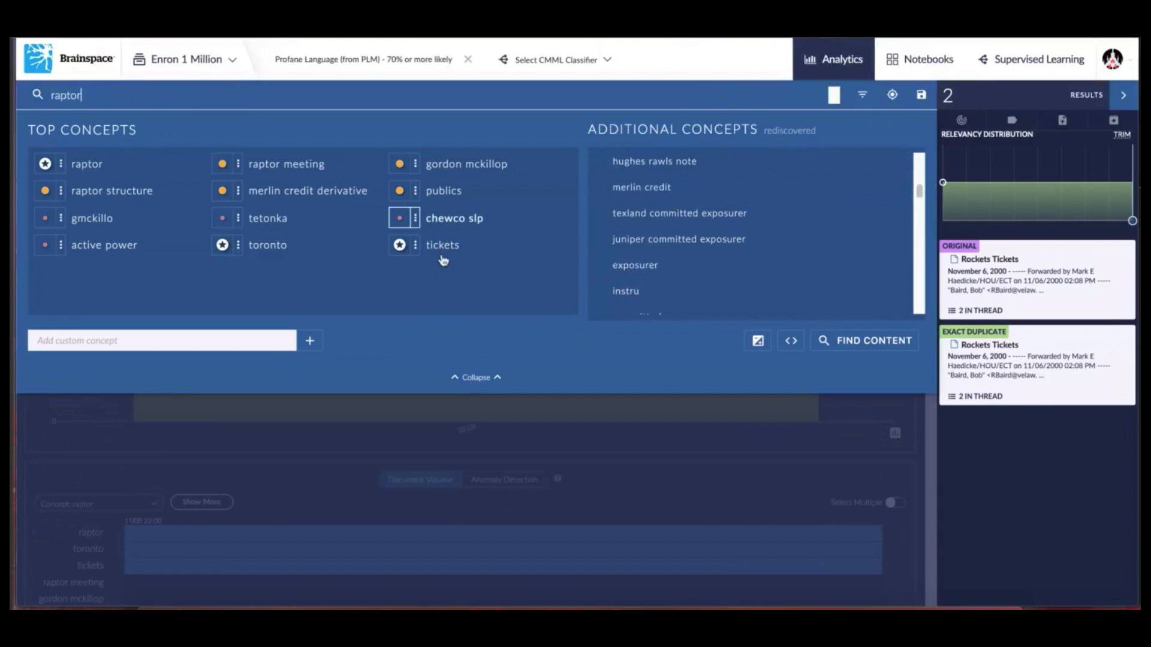
pyautogui.click(416, 246)
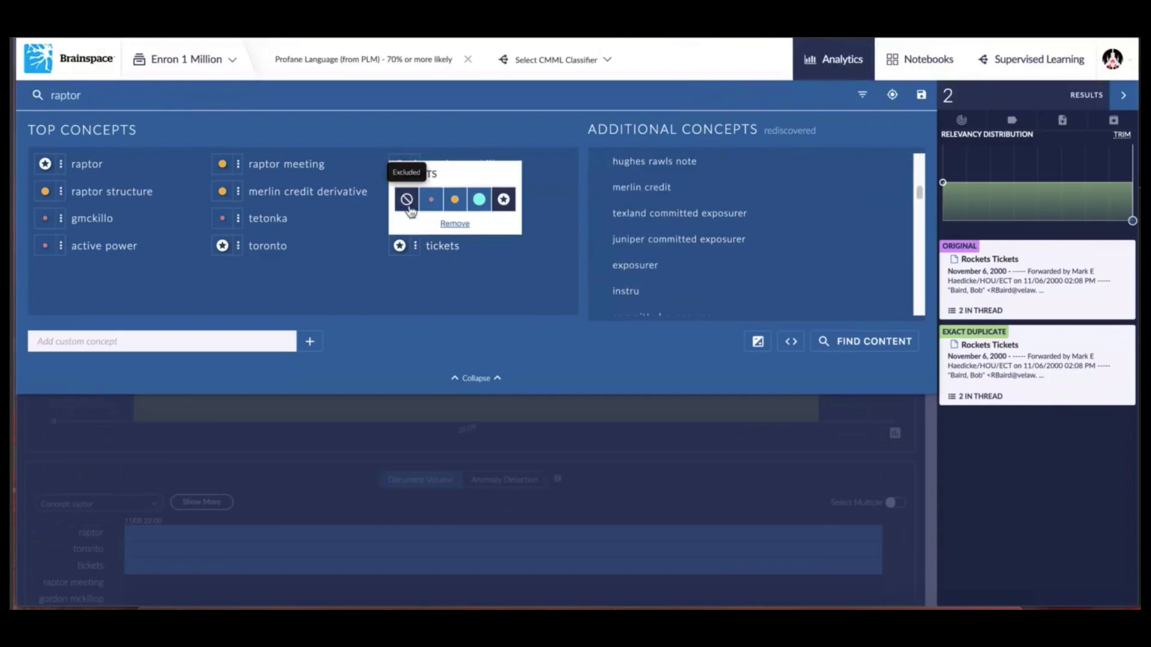
pyautogui.click(455, 224)
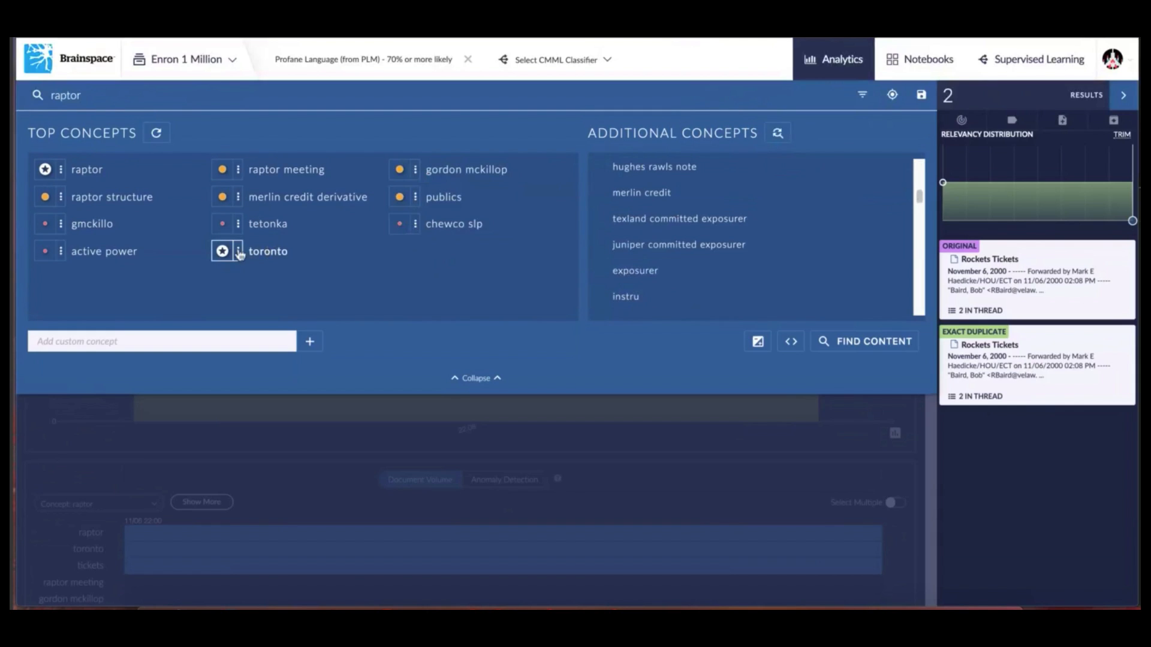
pyautogui.click(240, 252)
pyautogui.click(276, 228)
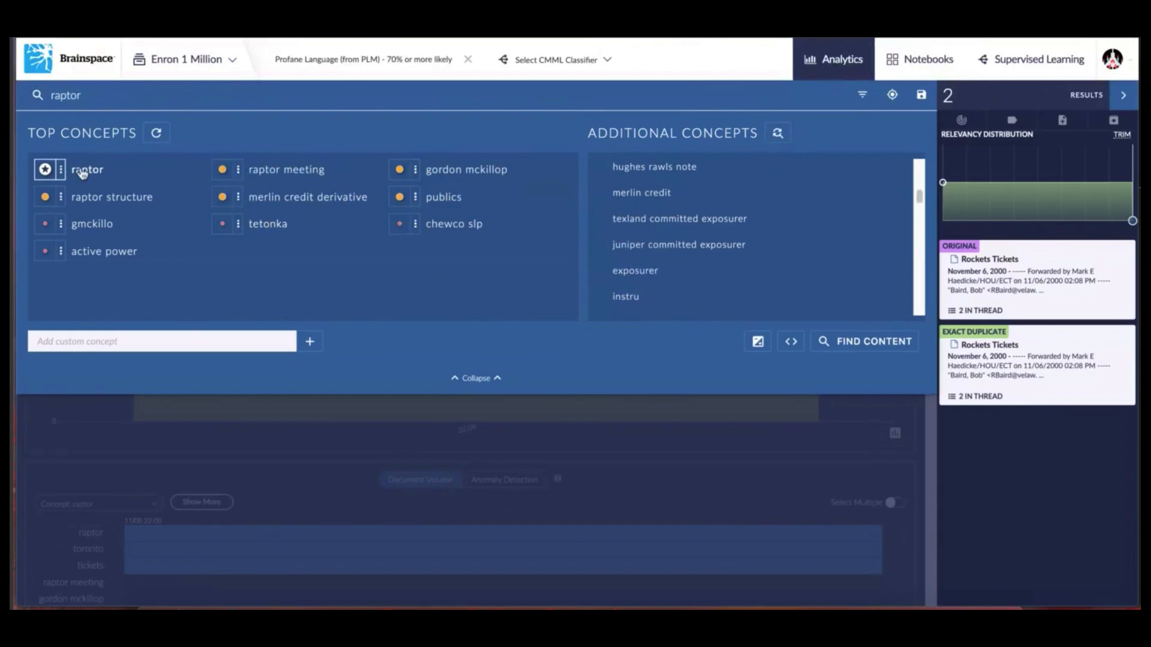
pyautogui.click(60, 171)
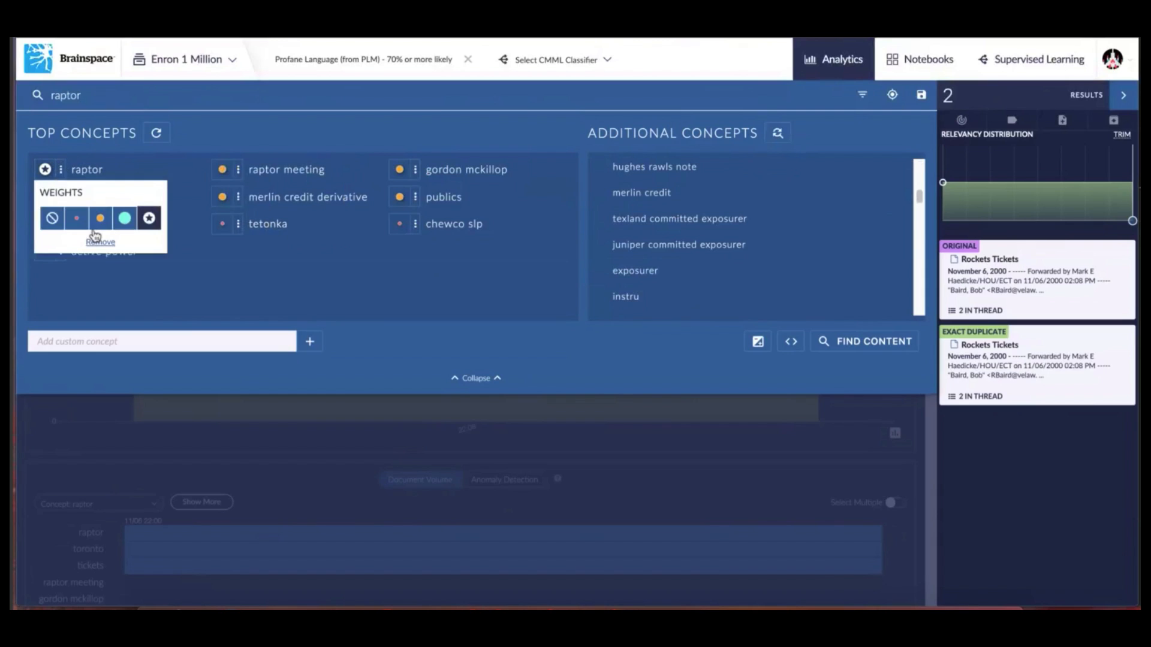
pyautogui.click(95, 244)
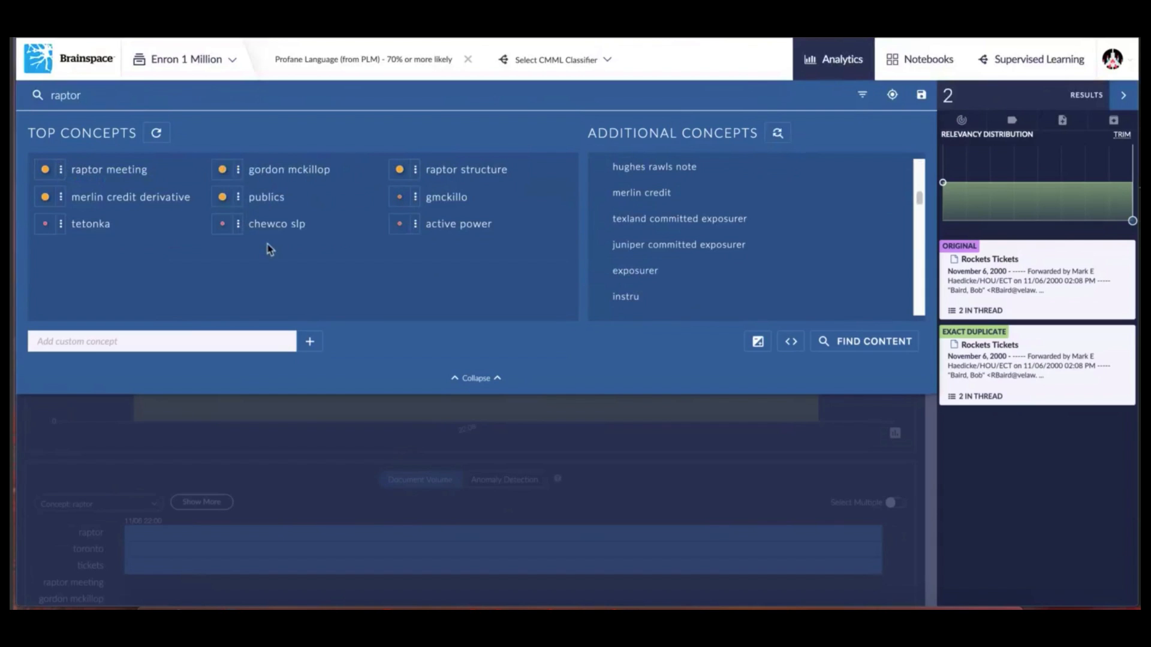
# Make the concept tetonka required and find content with the additional concepts rediscovered
pyautogui.click(61, 223)
pyautogui.click(149, 267)
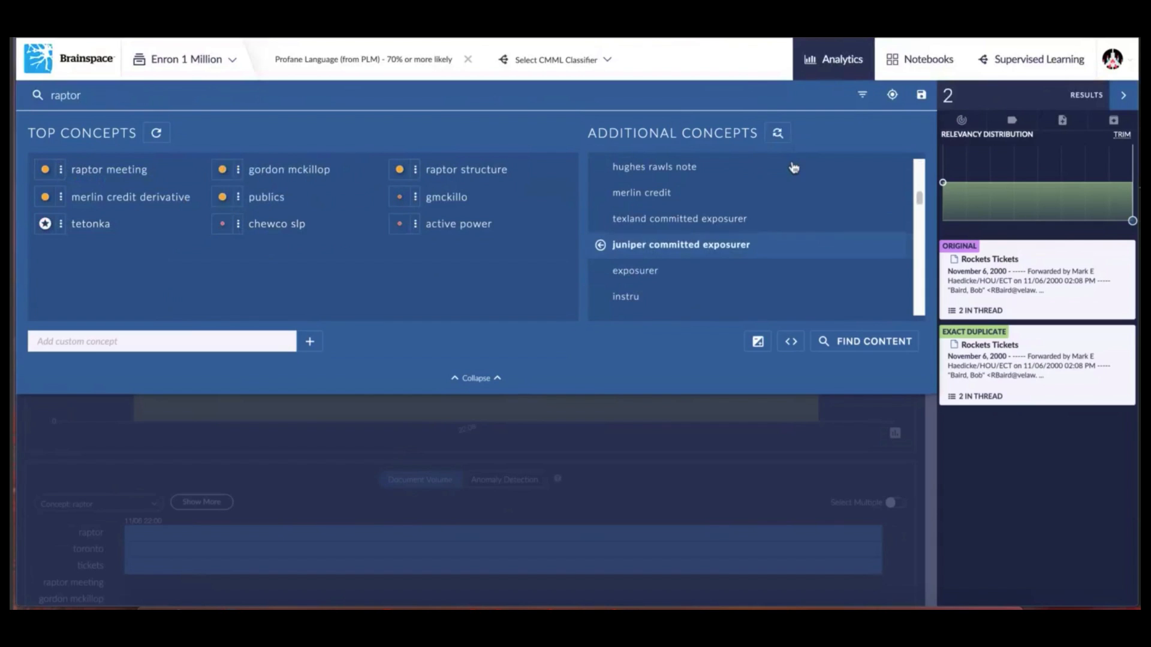
pyautogui.click(777, 134)
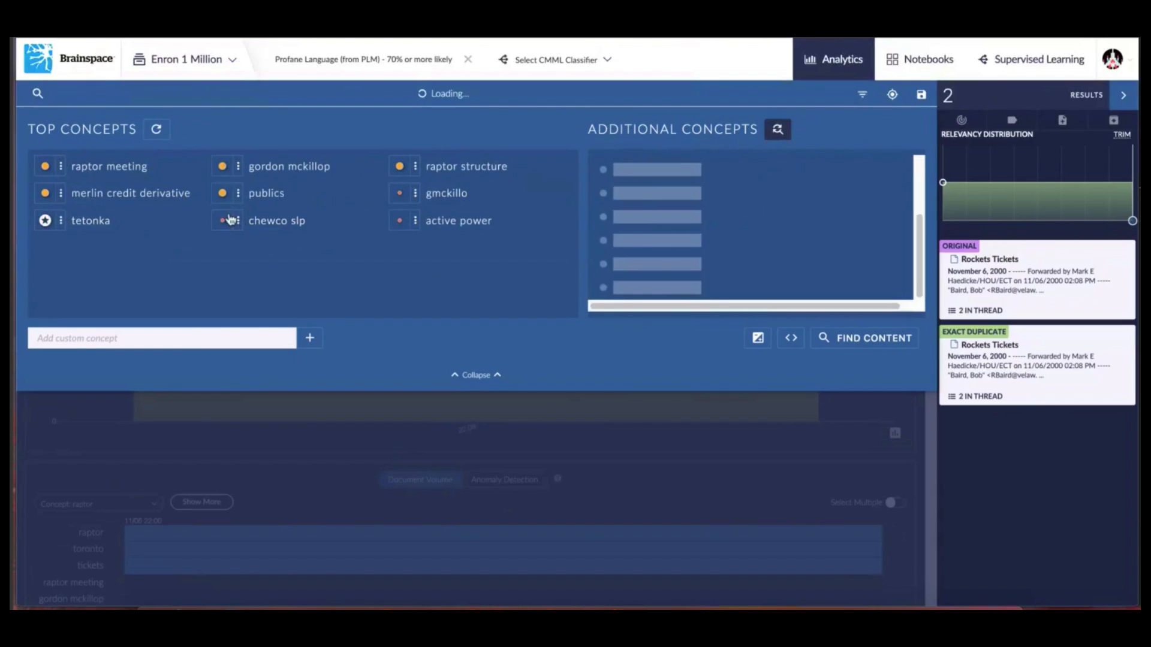
pyautogui.scroll(3, 740, 262)
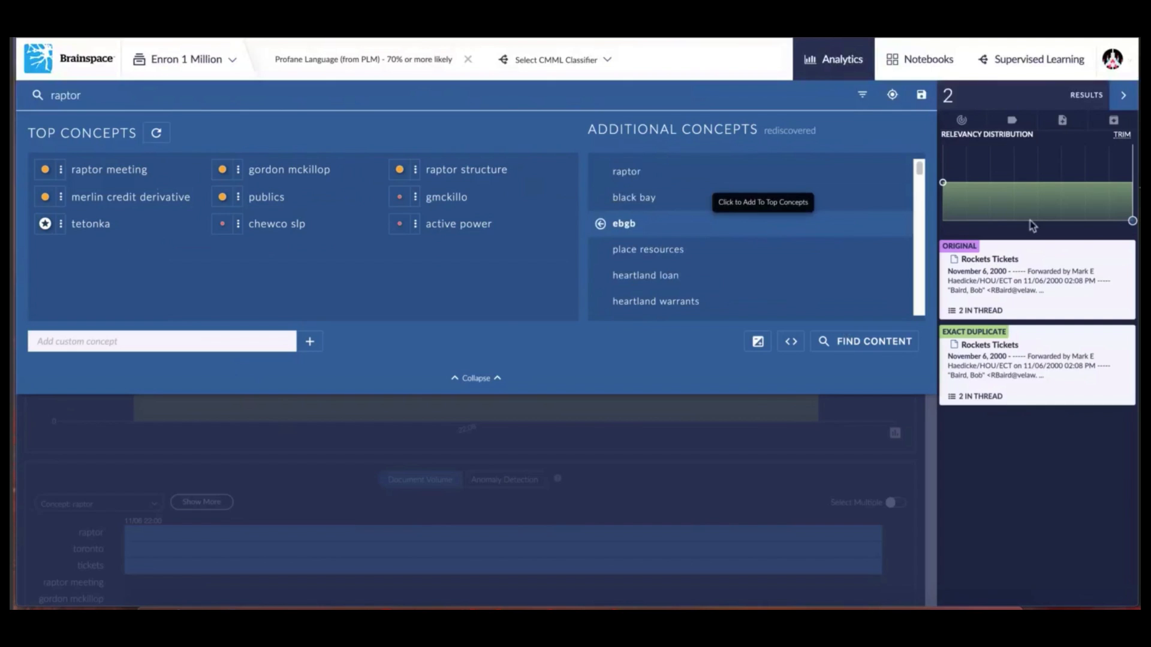
pyautogui.click(866, 341)
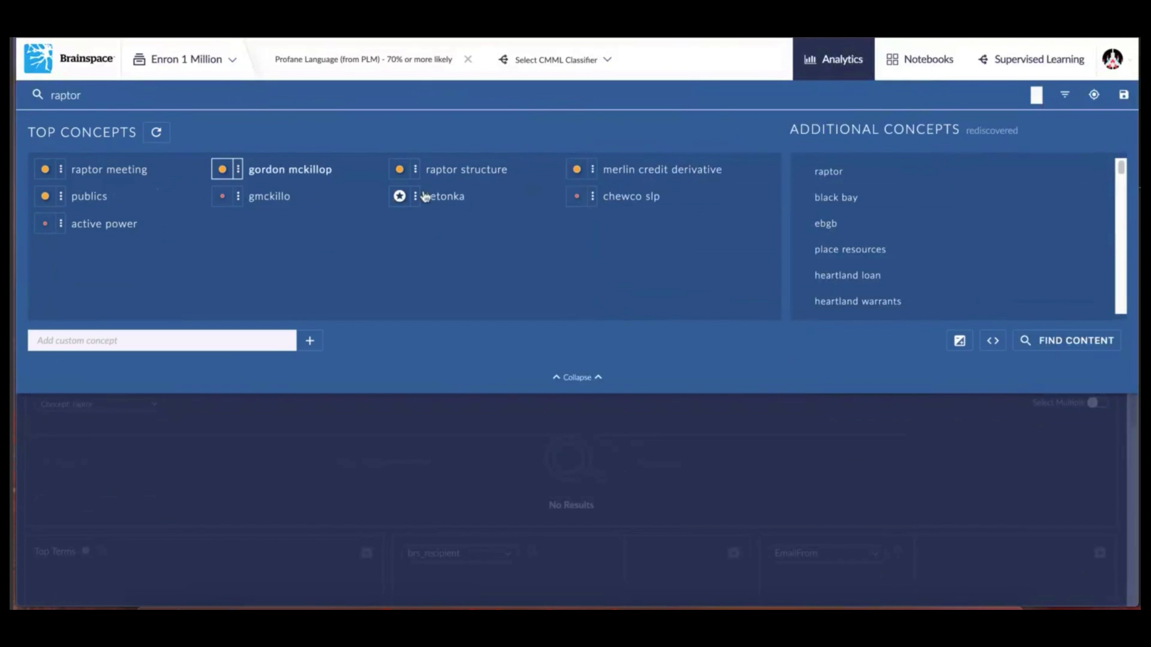
pyautogui.click(1078, 344)
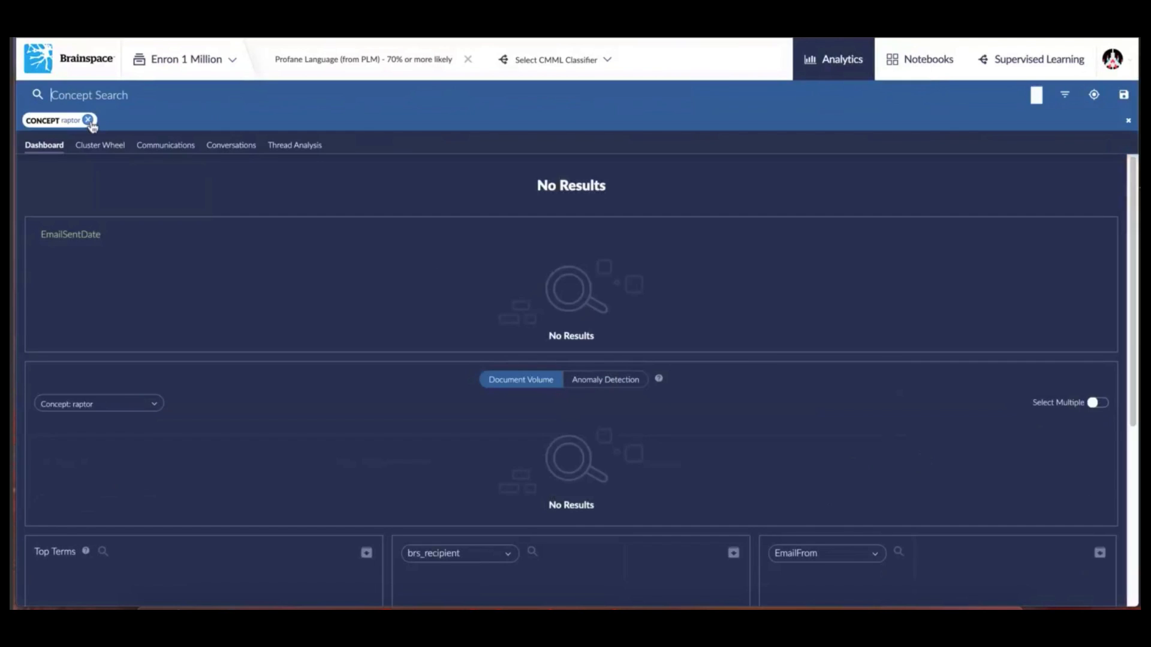
# Clear the raptor concept search and remove the Profane Language focus while viewing the Cluster Wheel
pyautogui.click(89, 121)
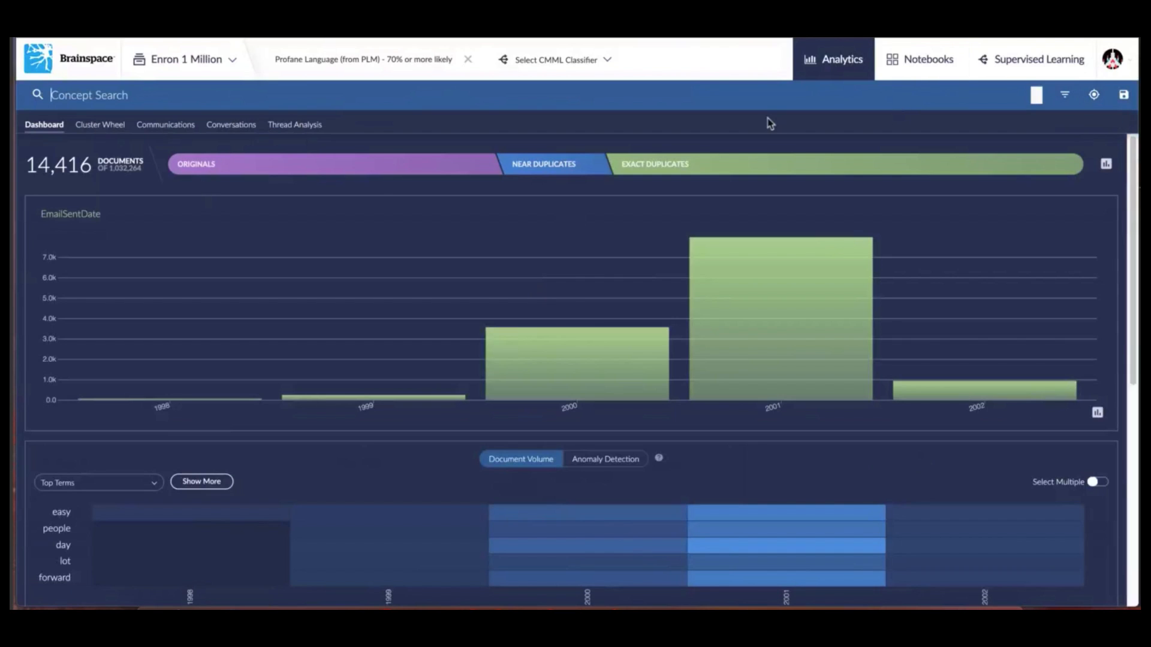
pyautogui.click(101, 124)
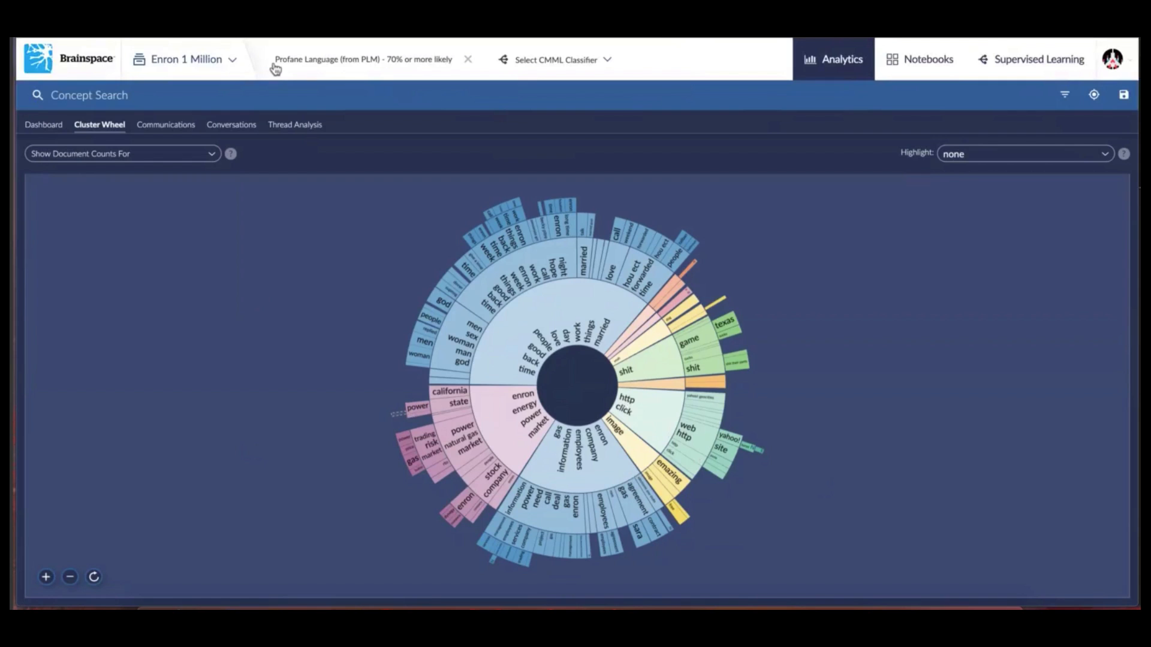
pyautogui.click(468, 60)
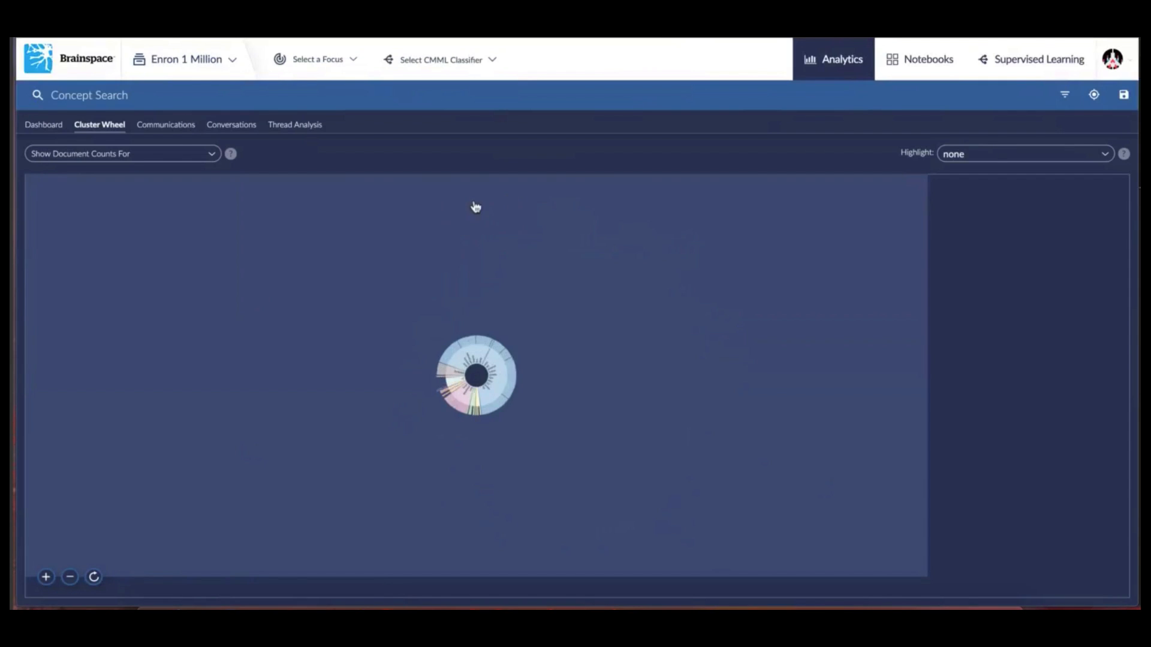